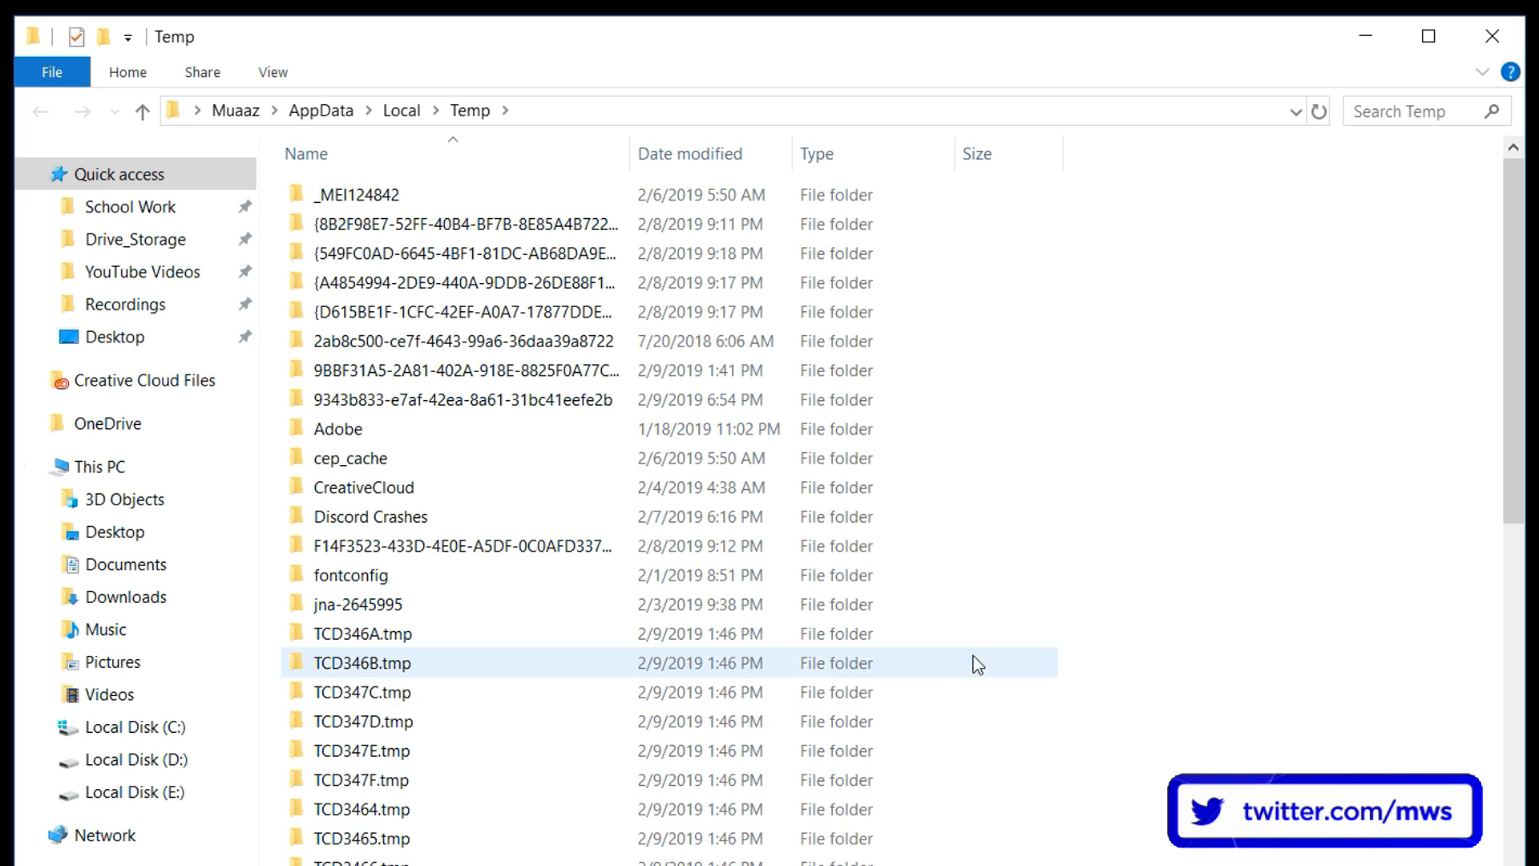
# Step: Look through the files and folders stored in the Temp folder
pyautogui.scroll(-3, 1180, 456)
pyautogui.scroll(-10, 1218, 419)
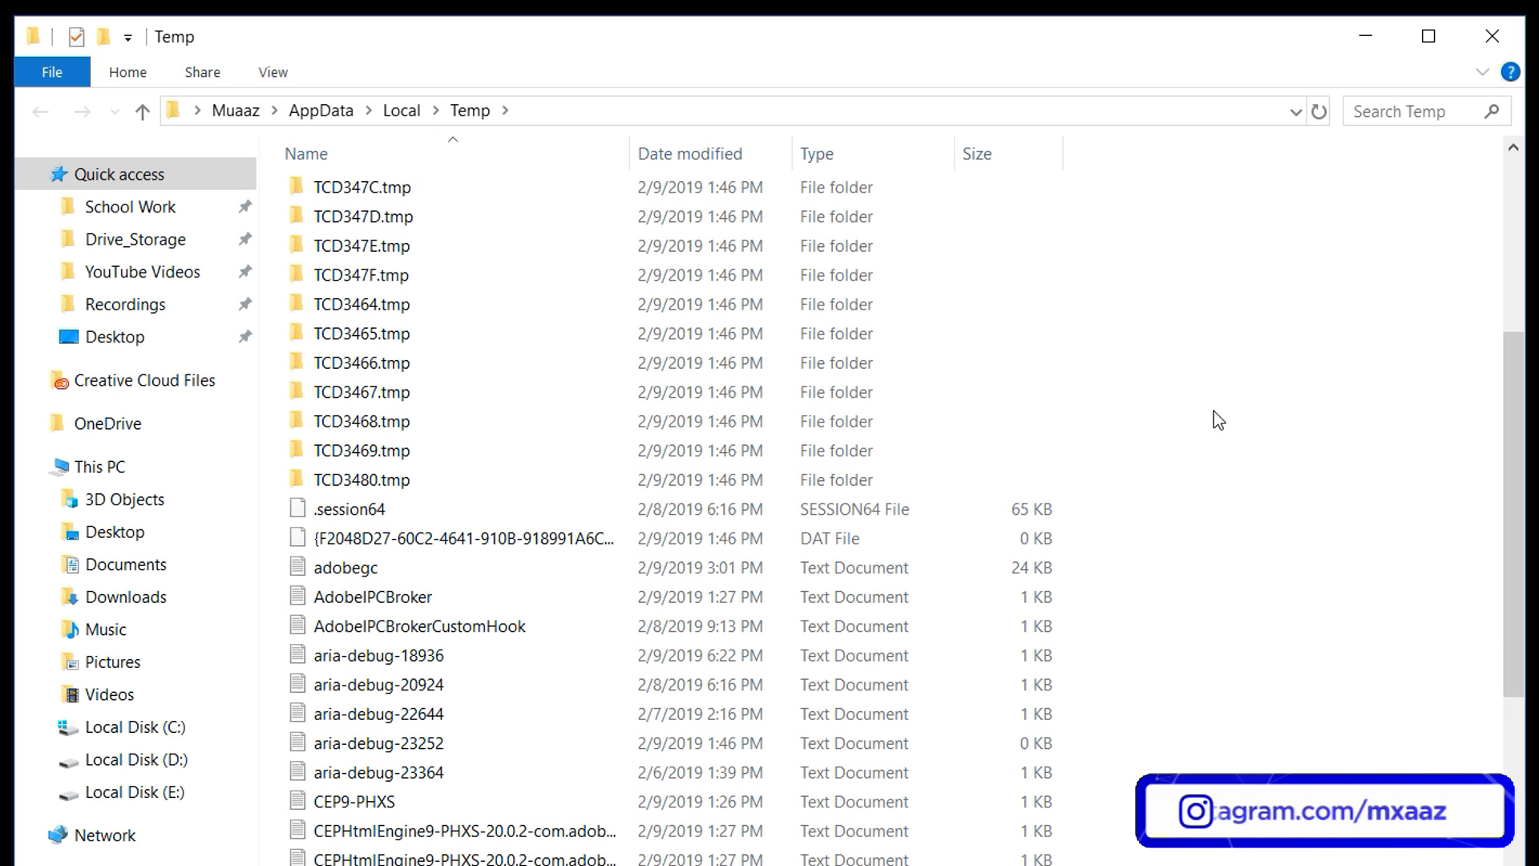
pyautogui.scroll(-7, 1186, 497)
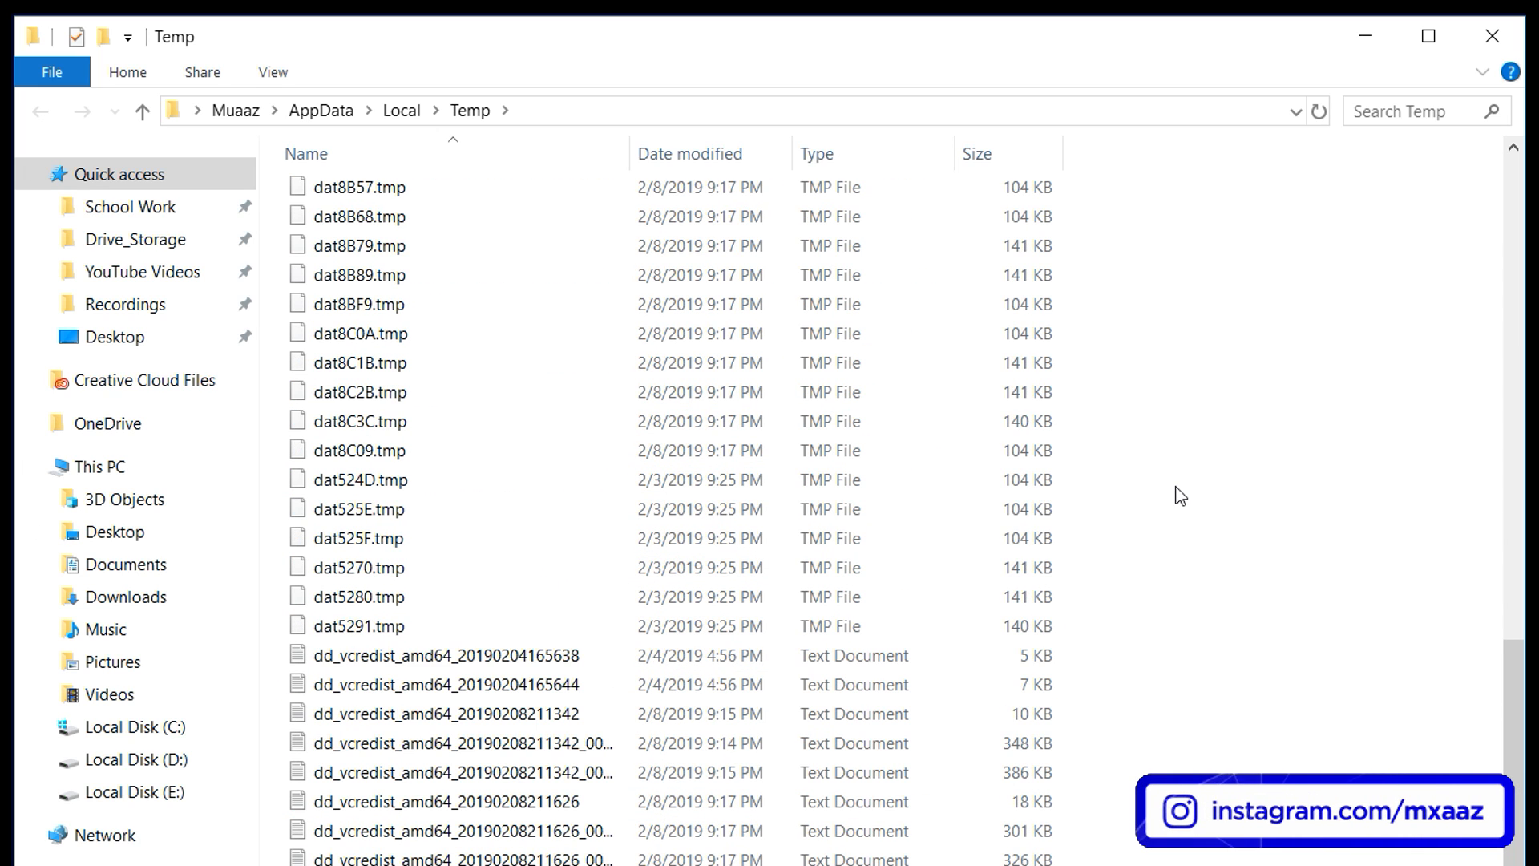
pyautogui.scroll(-1, 1180, 528)
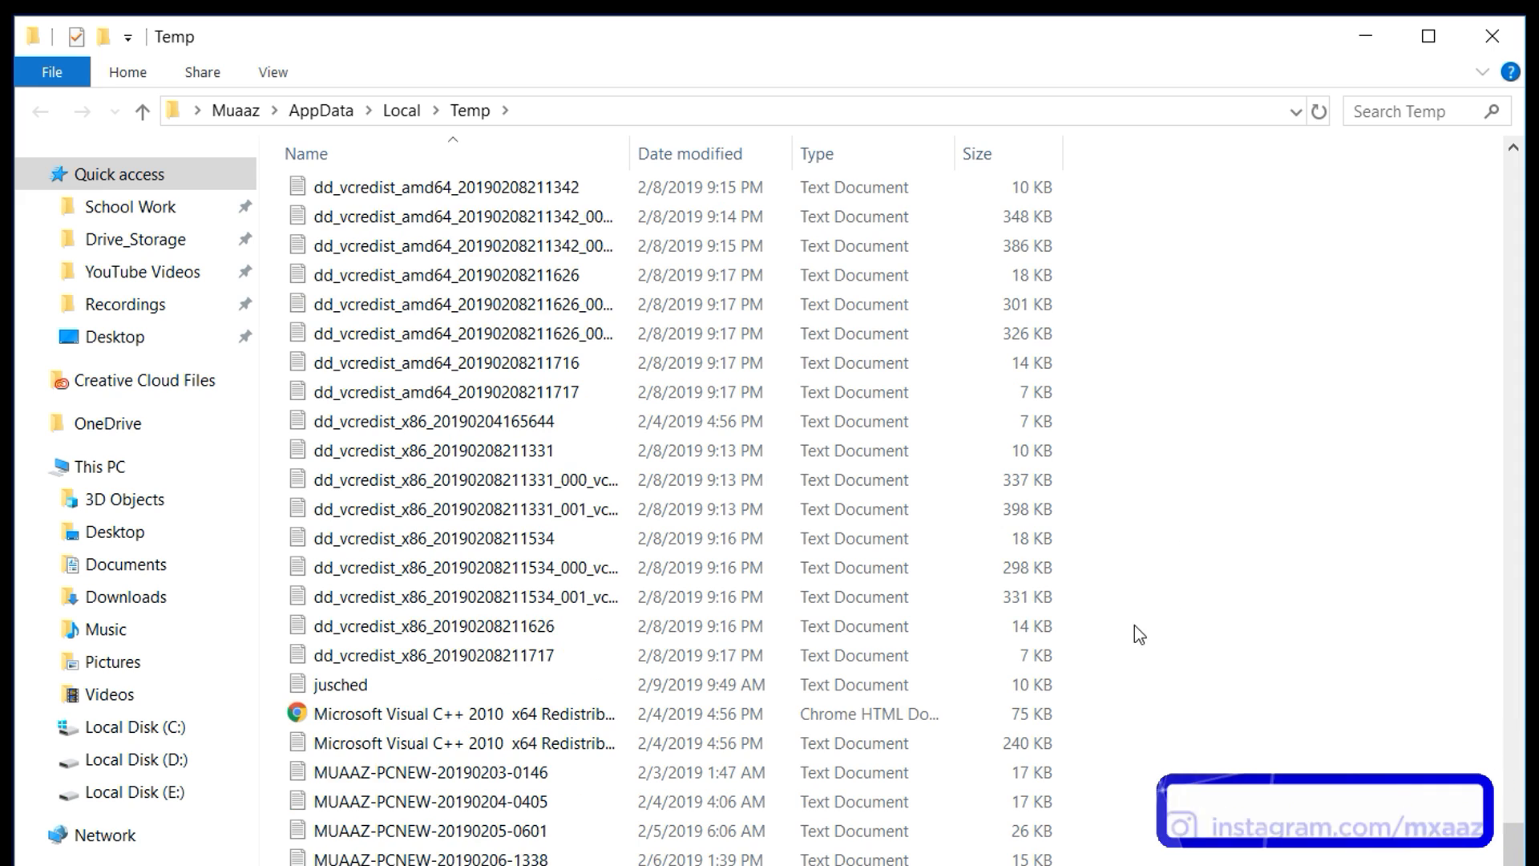
pyautogui.scroll(2, 1126, 641)
pyautogui.scroll(15, 1133, 680)
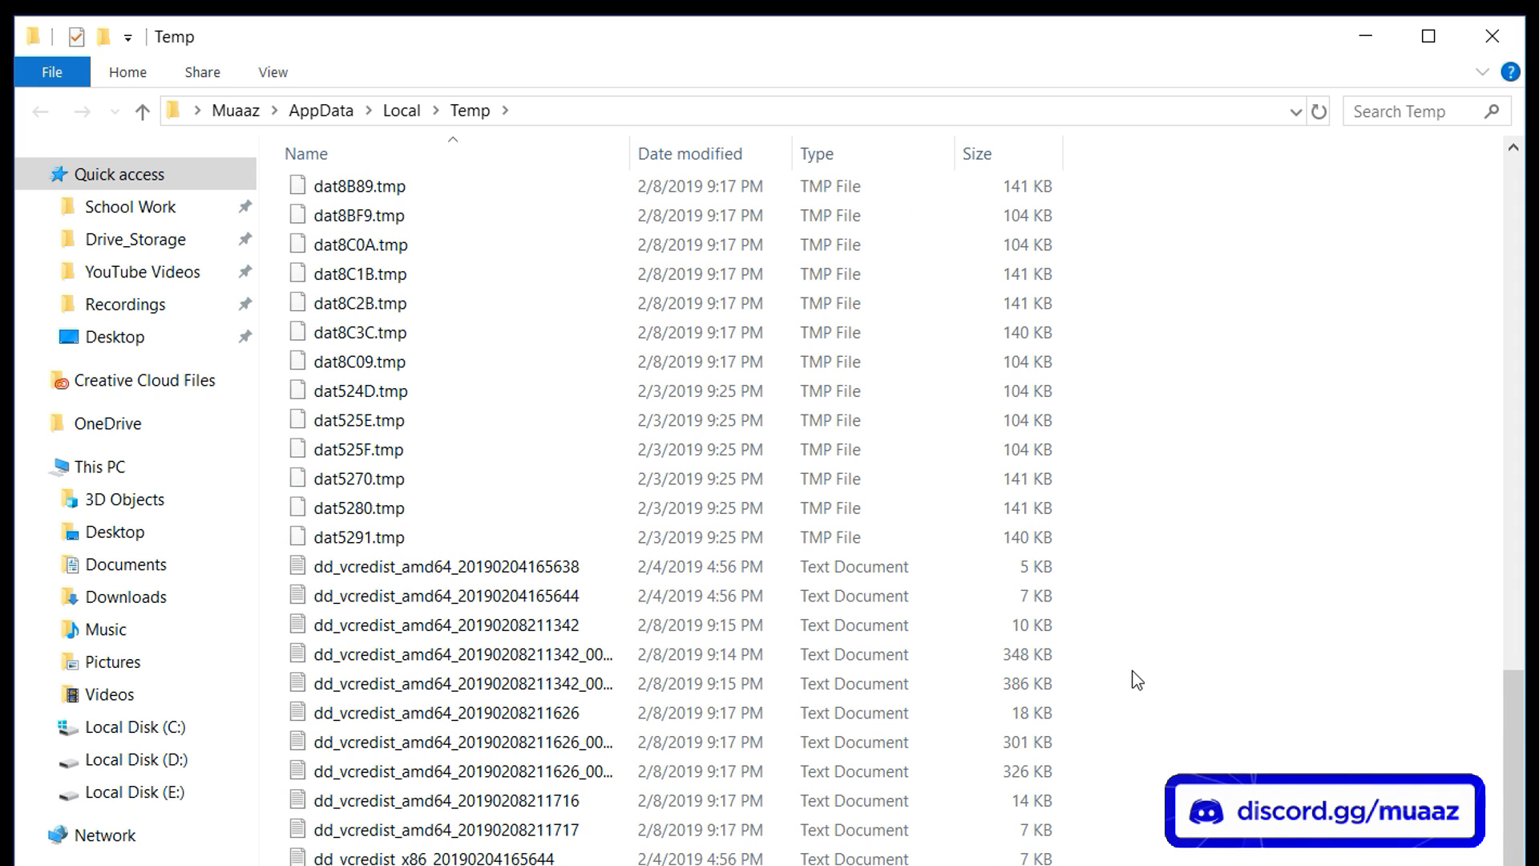
pyautogui.scroll(2, 1133, 677)
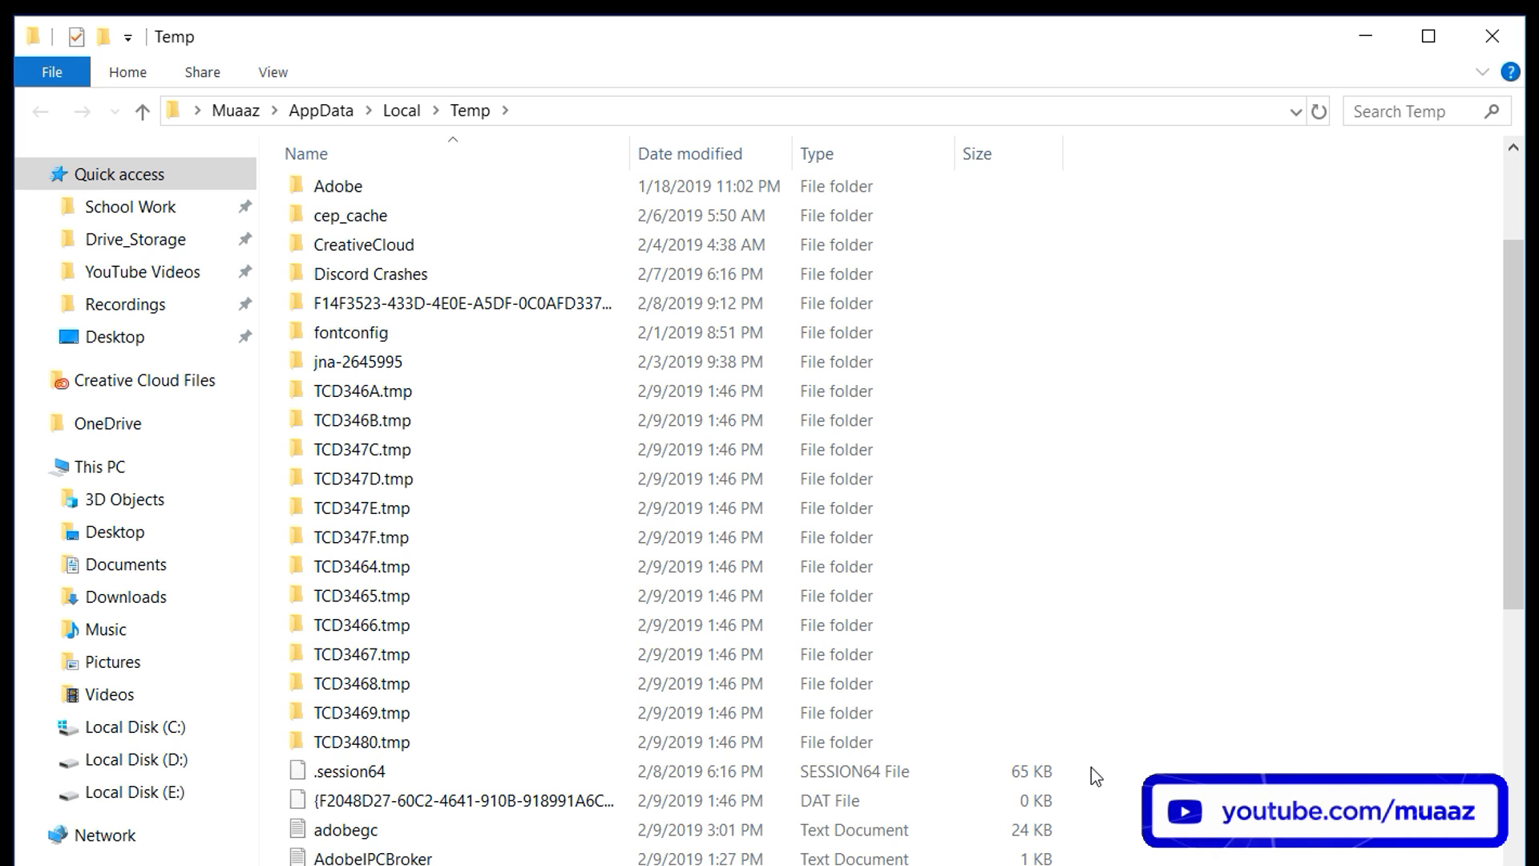
pyautogui.scroll(3, 1100, 707)
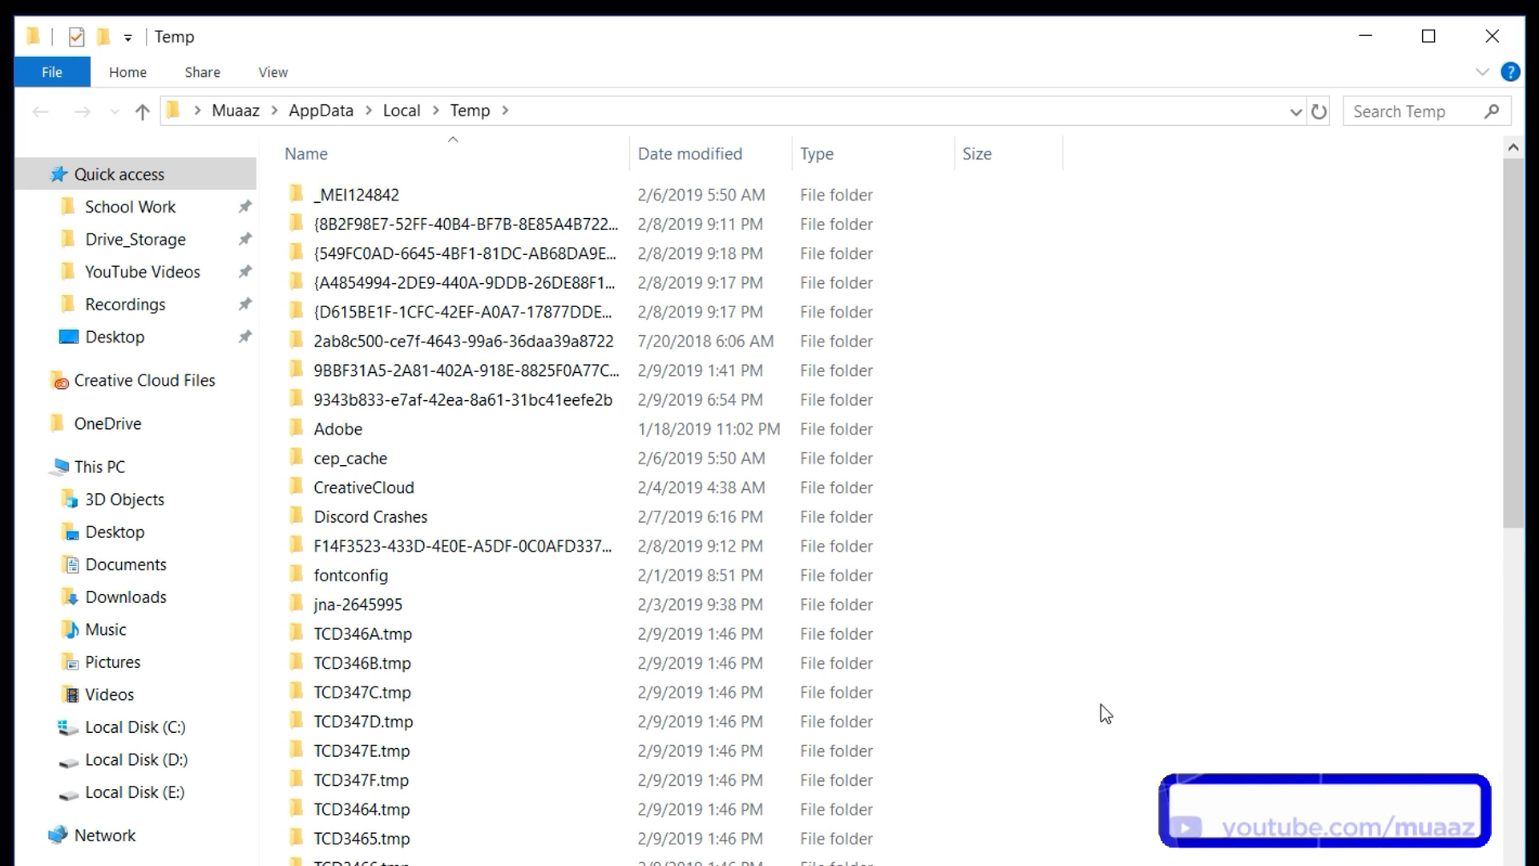
pyautogui.scroll(-10, 1099, 706)
pyautogui.scroll(-10, 1101, 702)
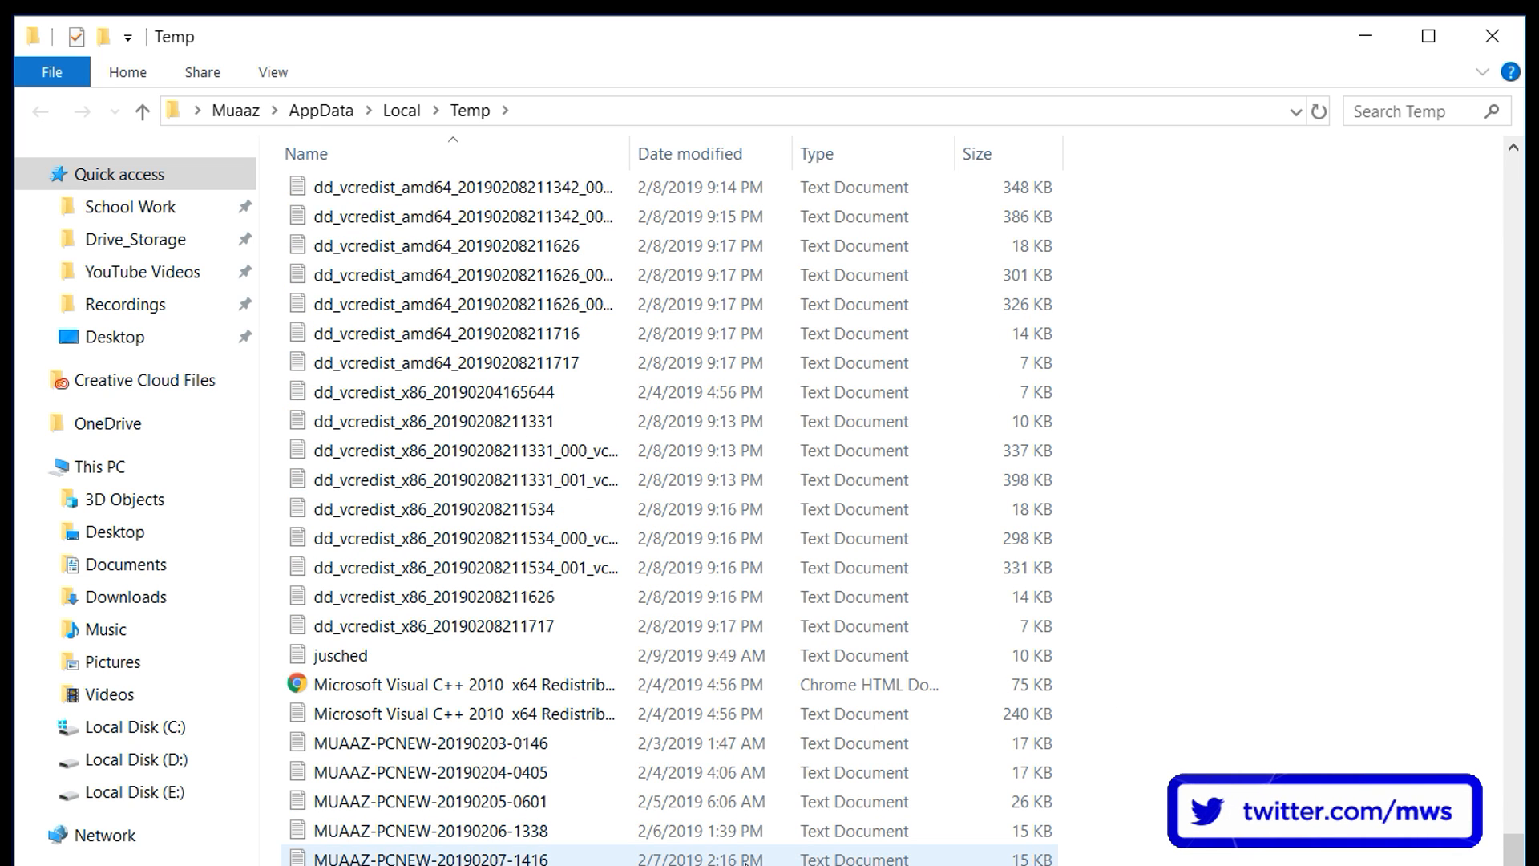
pyautogui.scroll(9, 744, 857)
pyautogui.scroll(11, 744, 858)
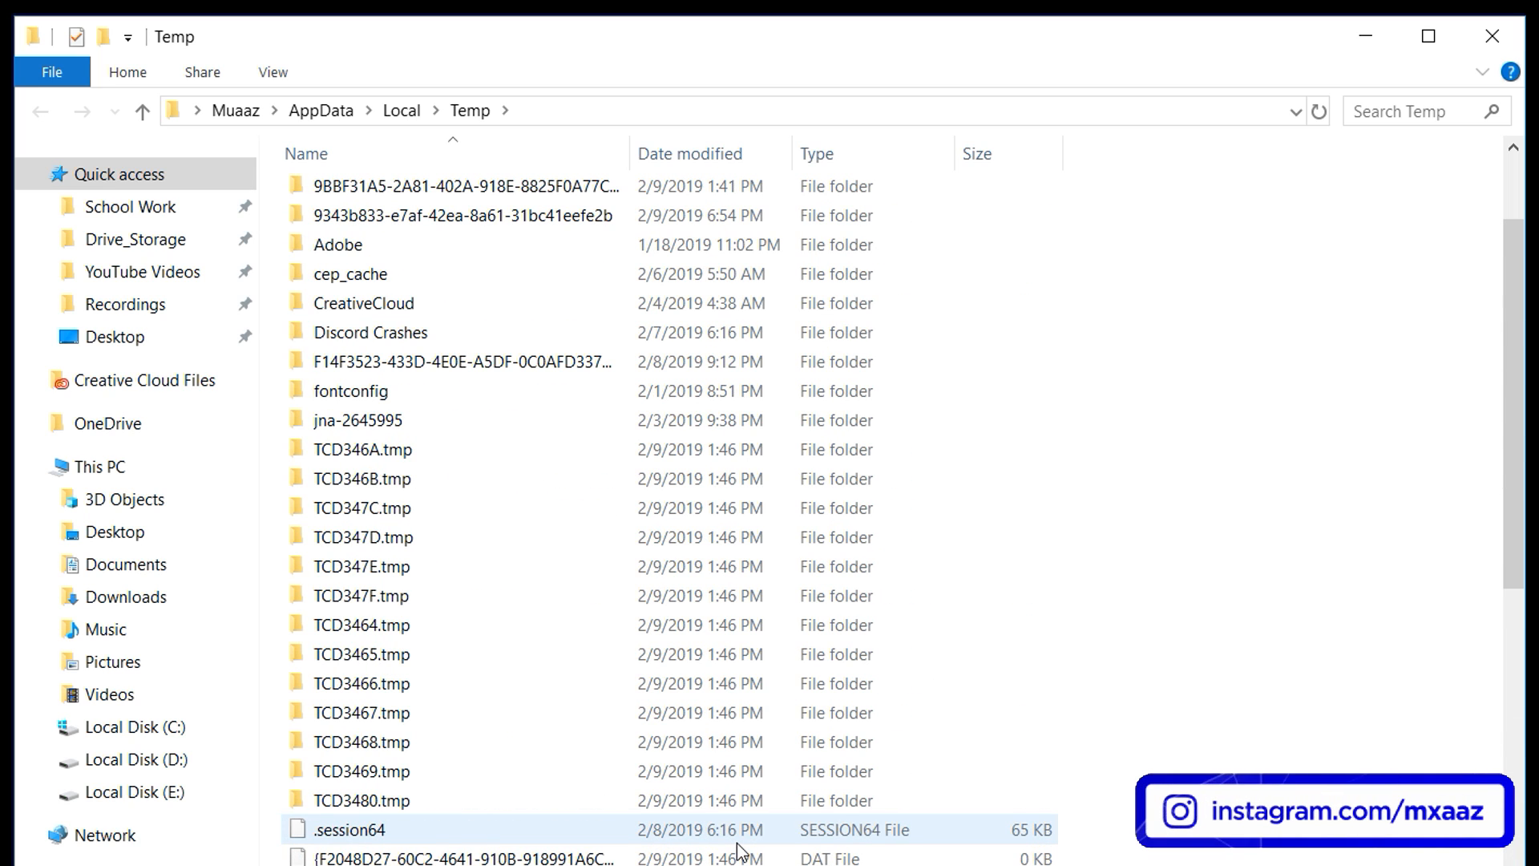
pyautogui.scroll(2, 738, 851)
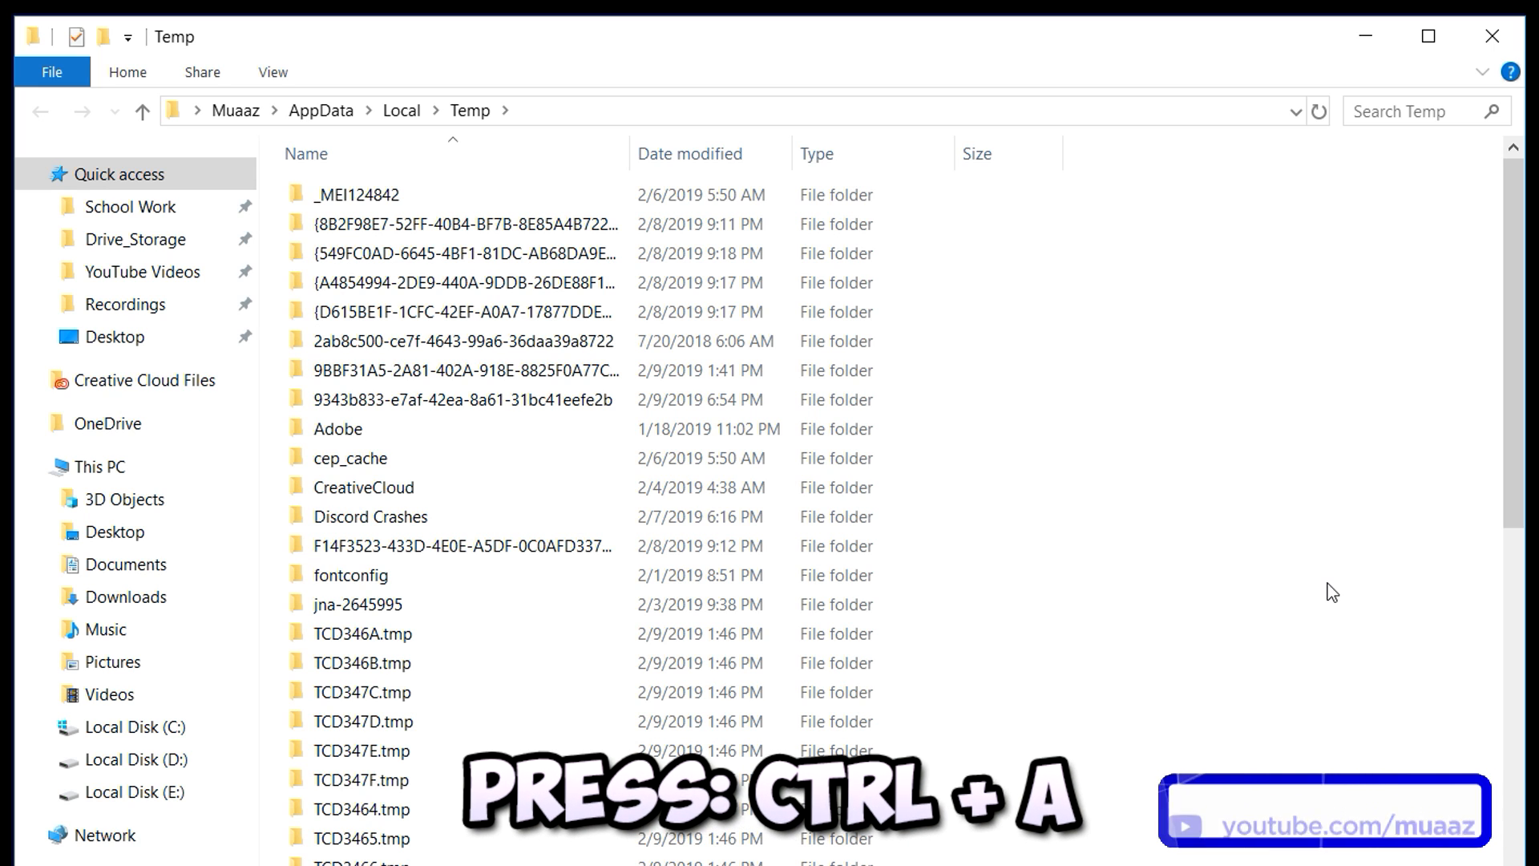
# Step: Select every file and folder in the Temp folder and delete them
pyautogui.hotkey('ctrl', 'a')
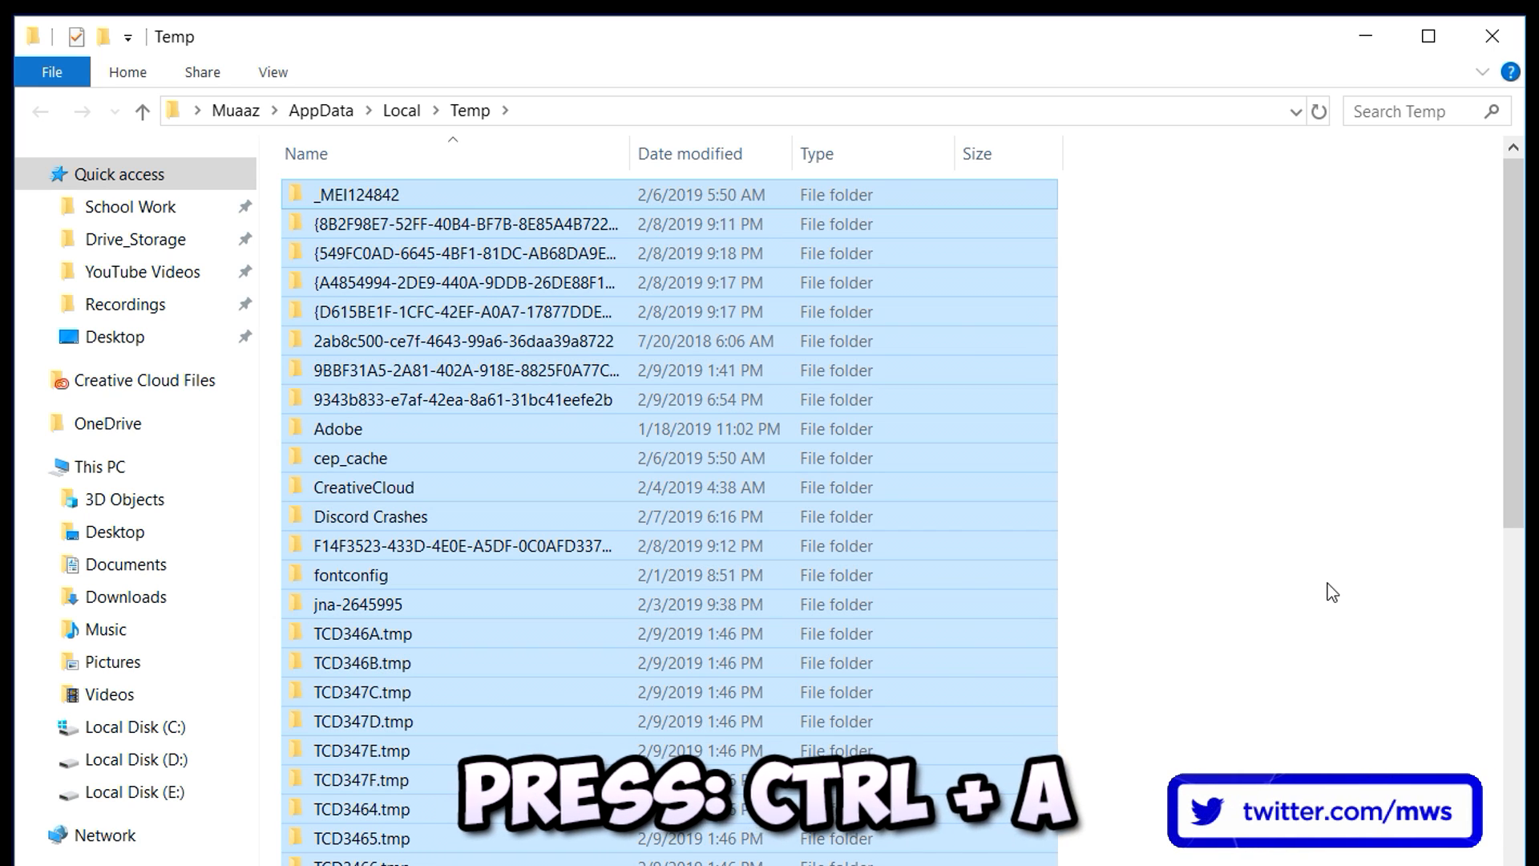
pyautogui.click(1331, 597)
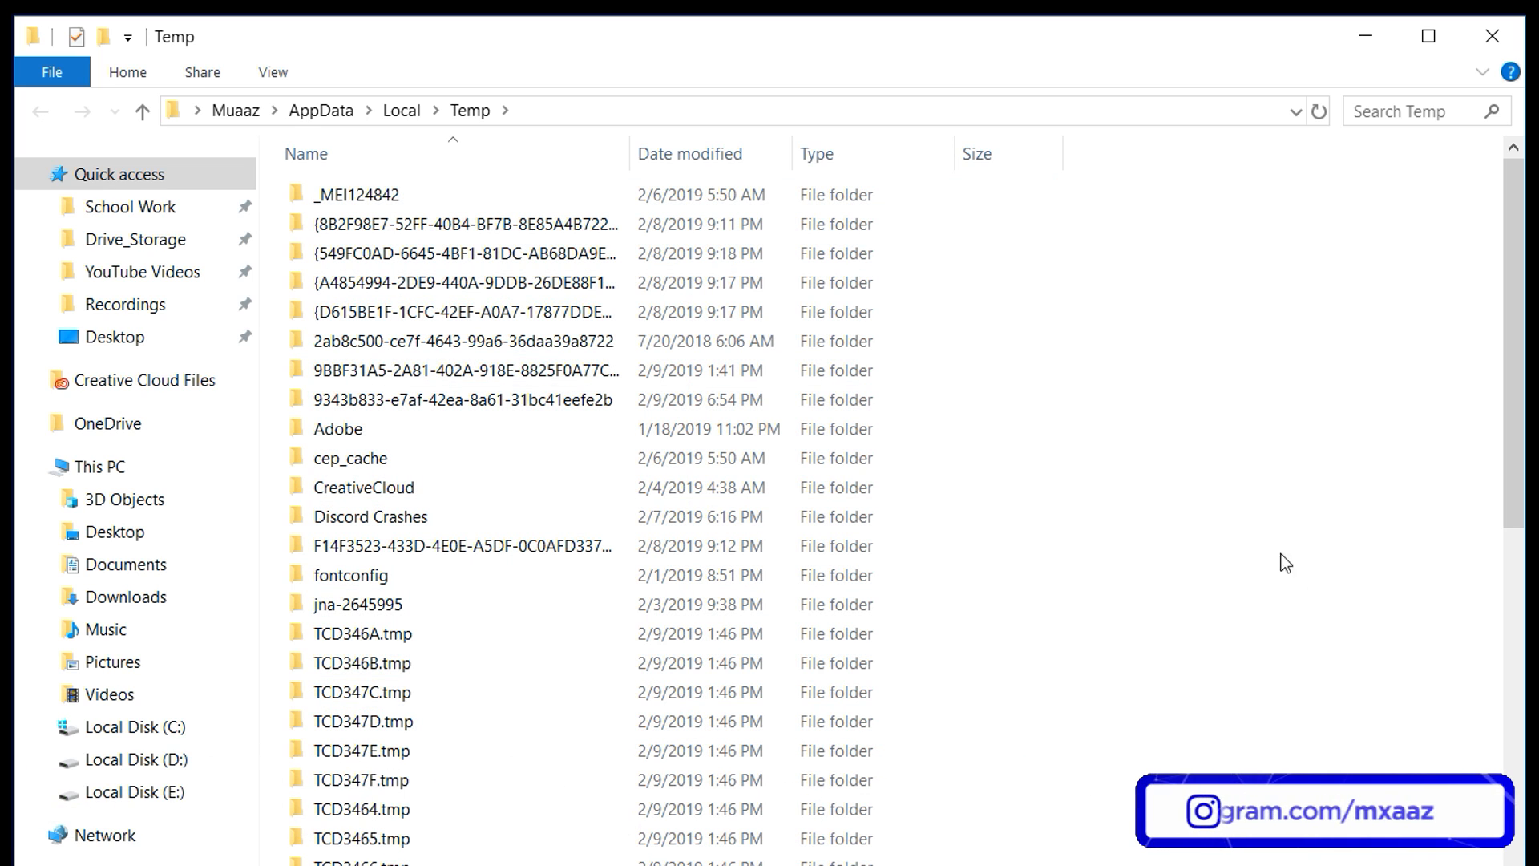
pyautogui.moveTo(1162, 207); pyautogui.dragTo(285, 864)
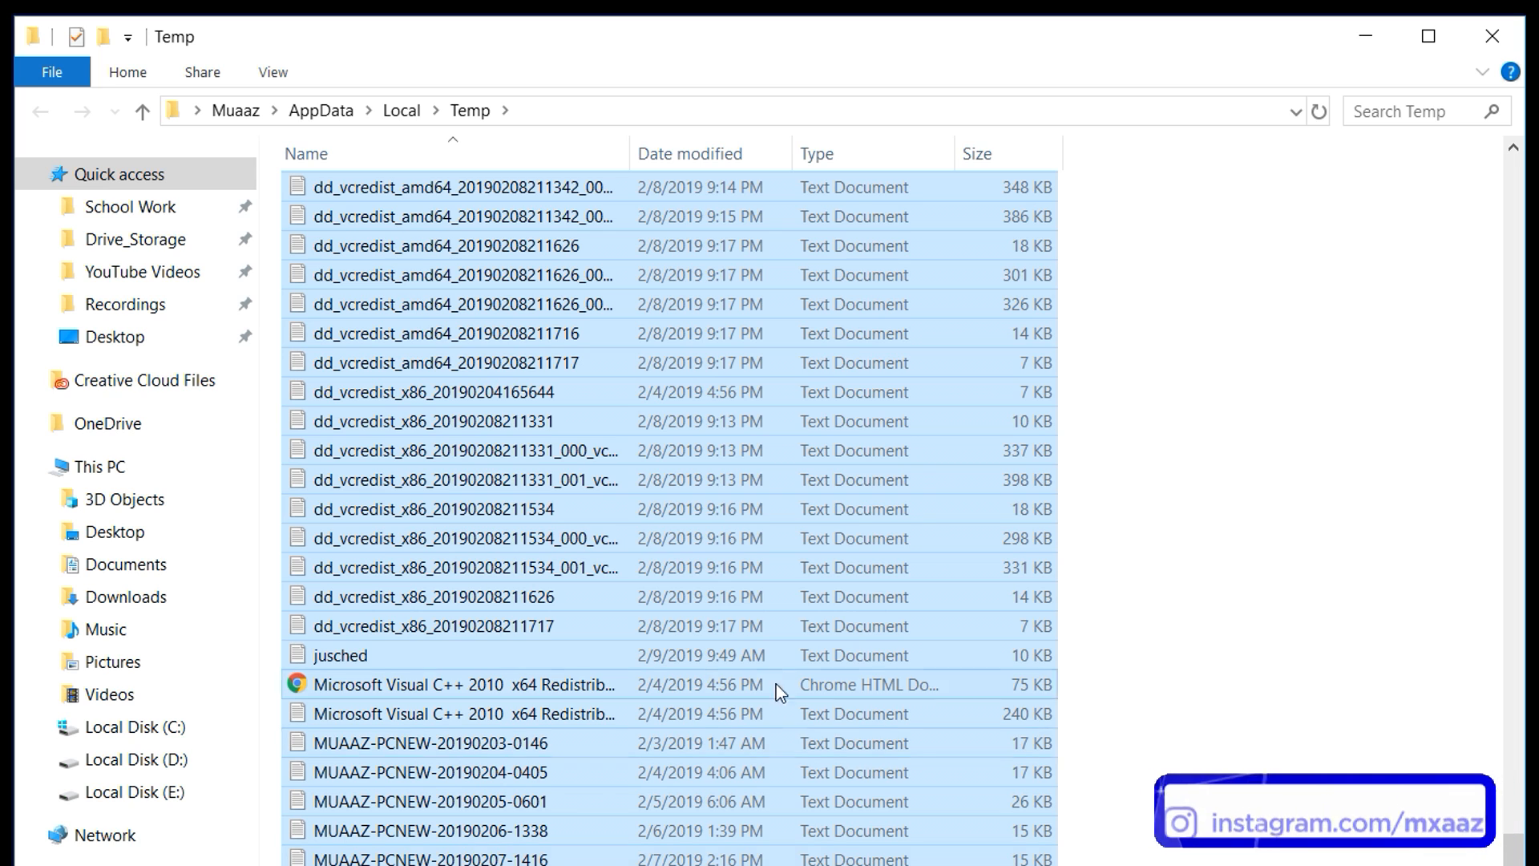
pyautogui.rightClick(532, 467)
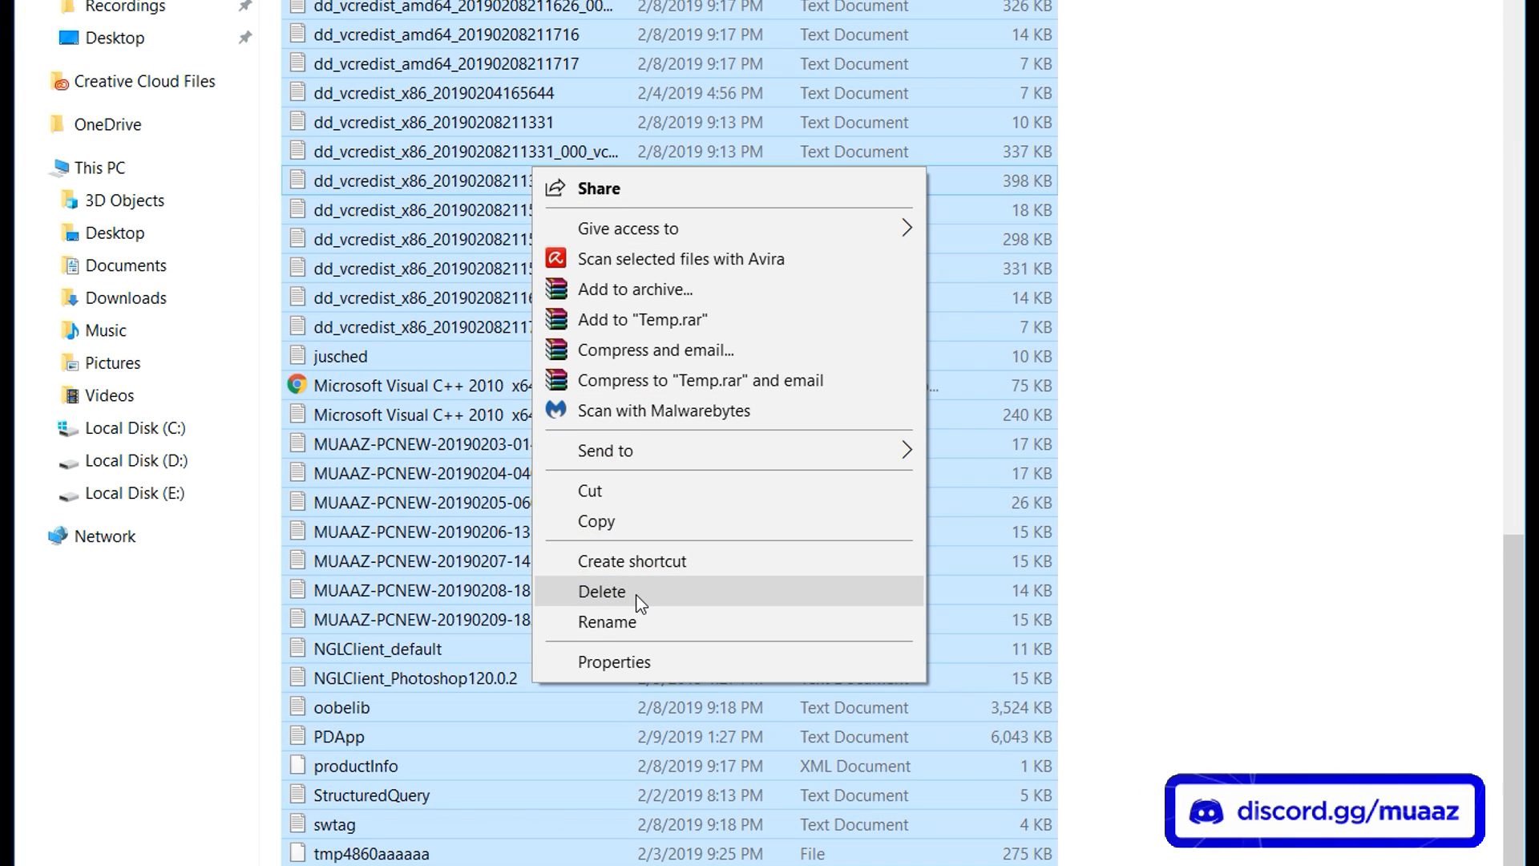
pyautogui.click(633, 593)
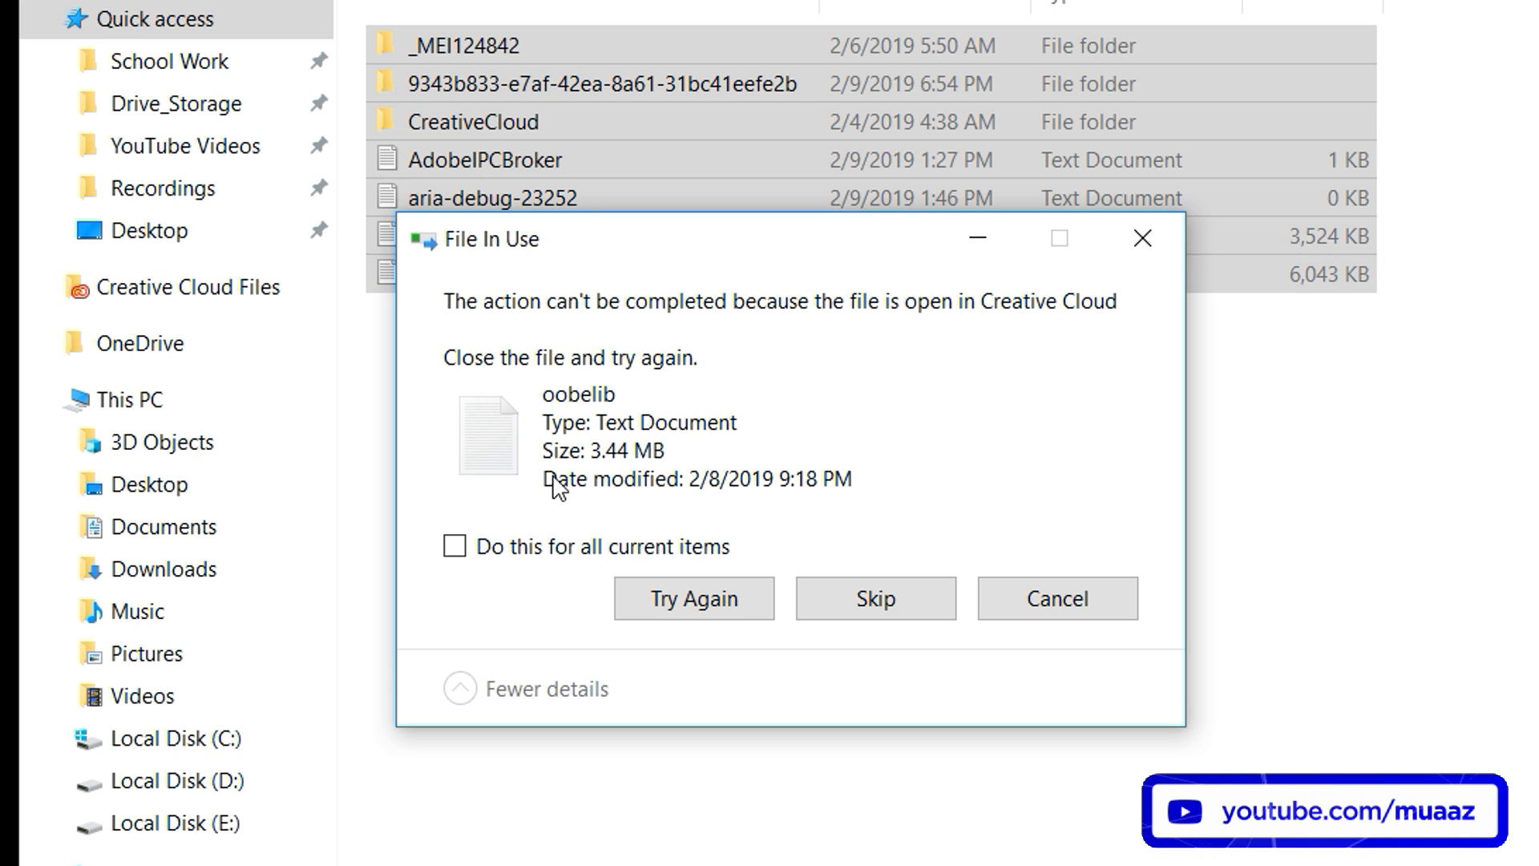
# Step: Skip all files and folders that are in use, applying the choice to all current items
pyautogui.click(483, 551)
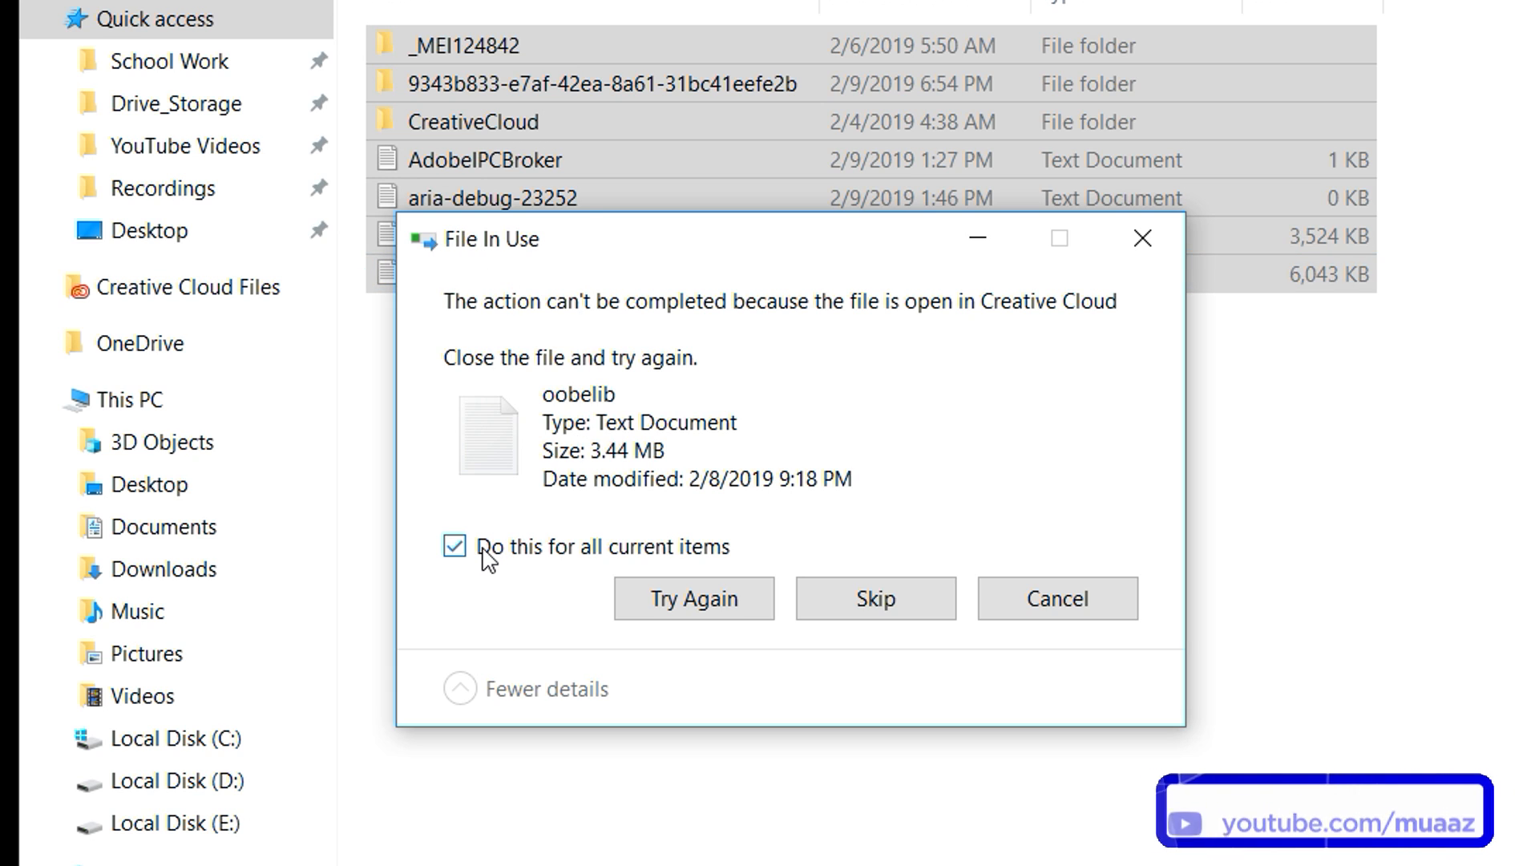
pyautogui.click(843, 606)
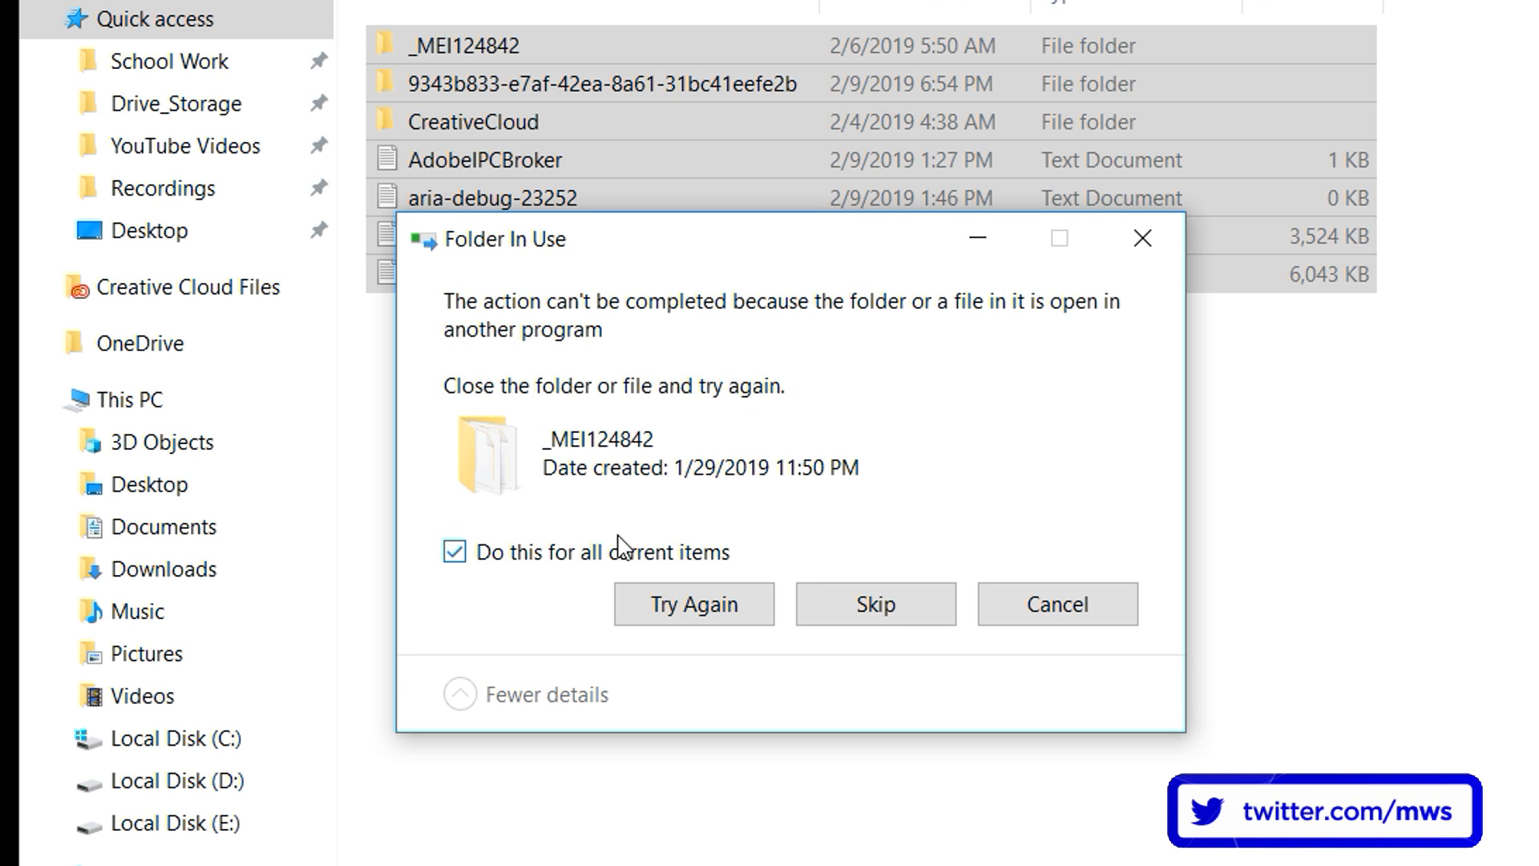
pyautogui.click(851, 607)
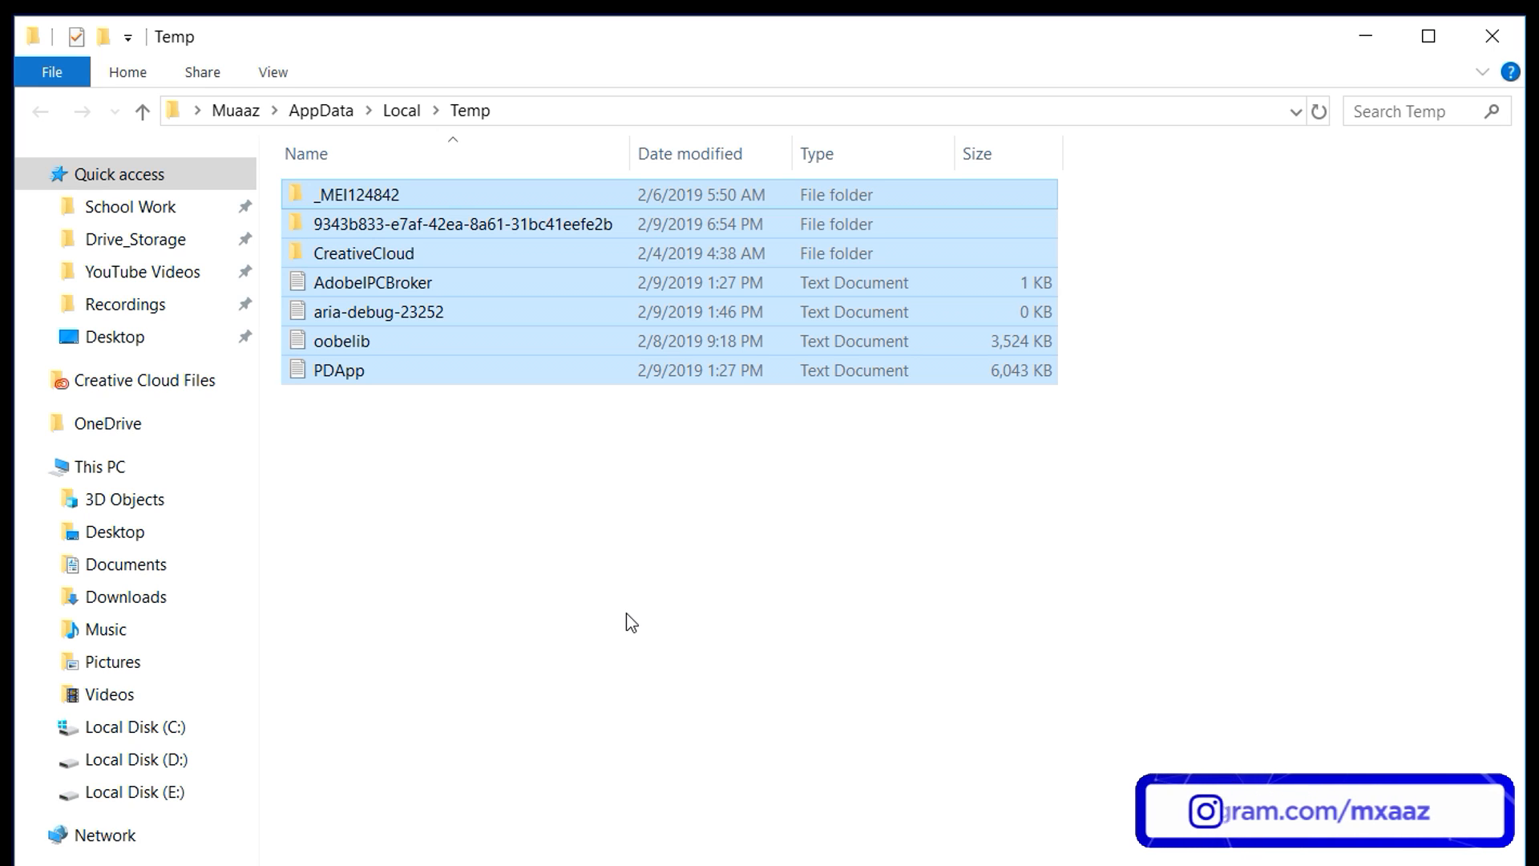
pyautogui.click(866, 687)
pyautogui.moveTo(1070, 696); pyautogui.dragTo(525, 634)
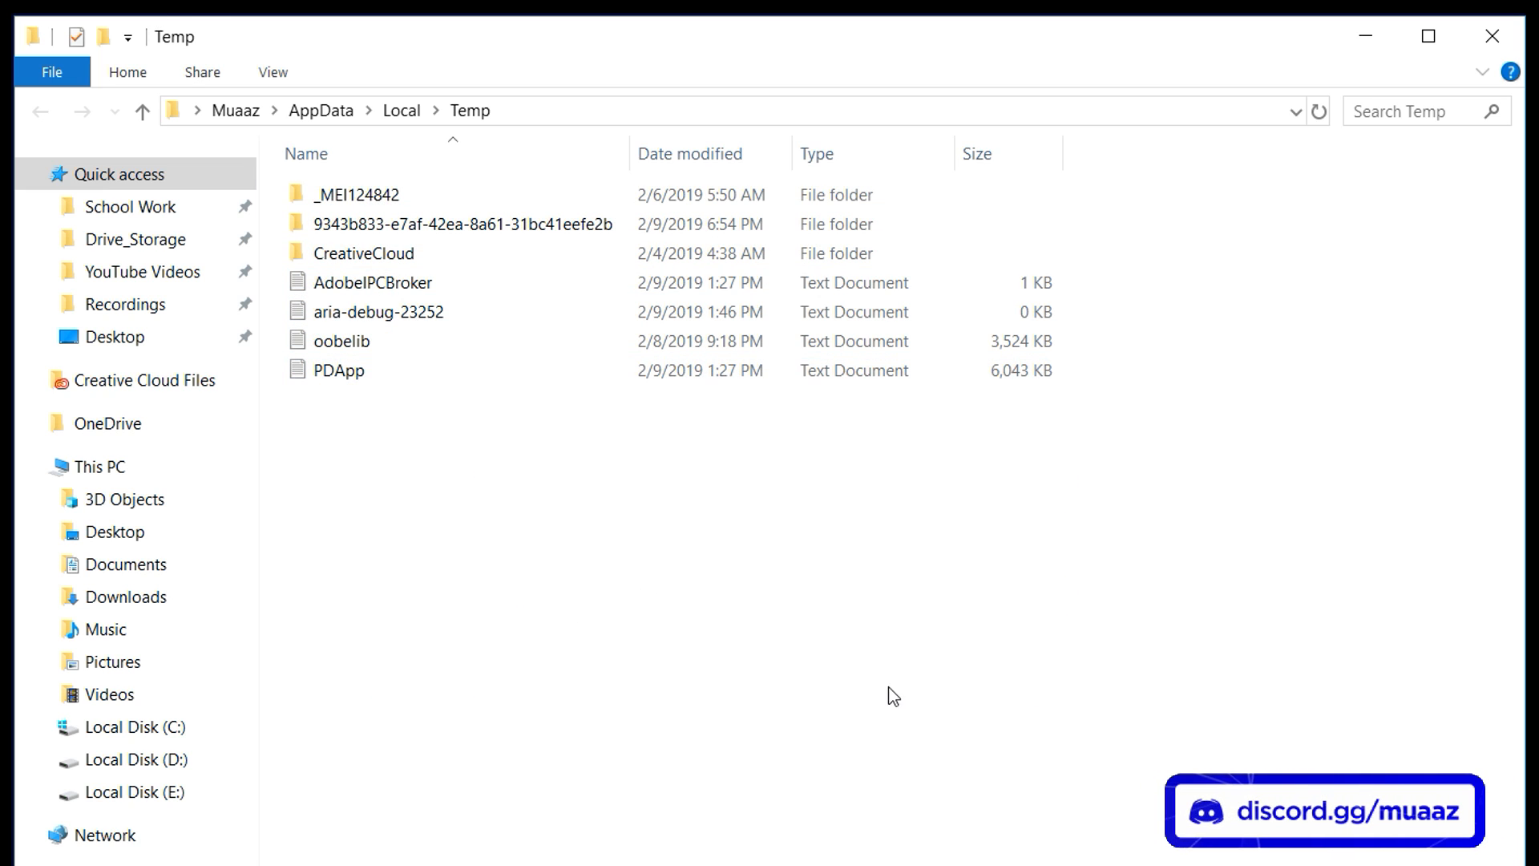
pyautogui.moveTo(1046, 862); pyautogui.dragTo(615, 502)
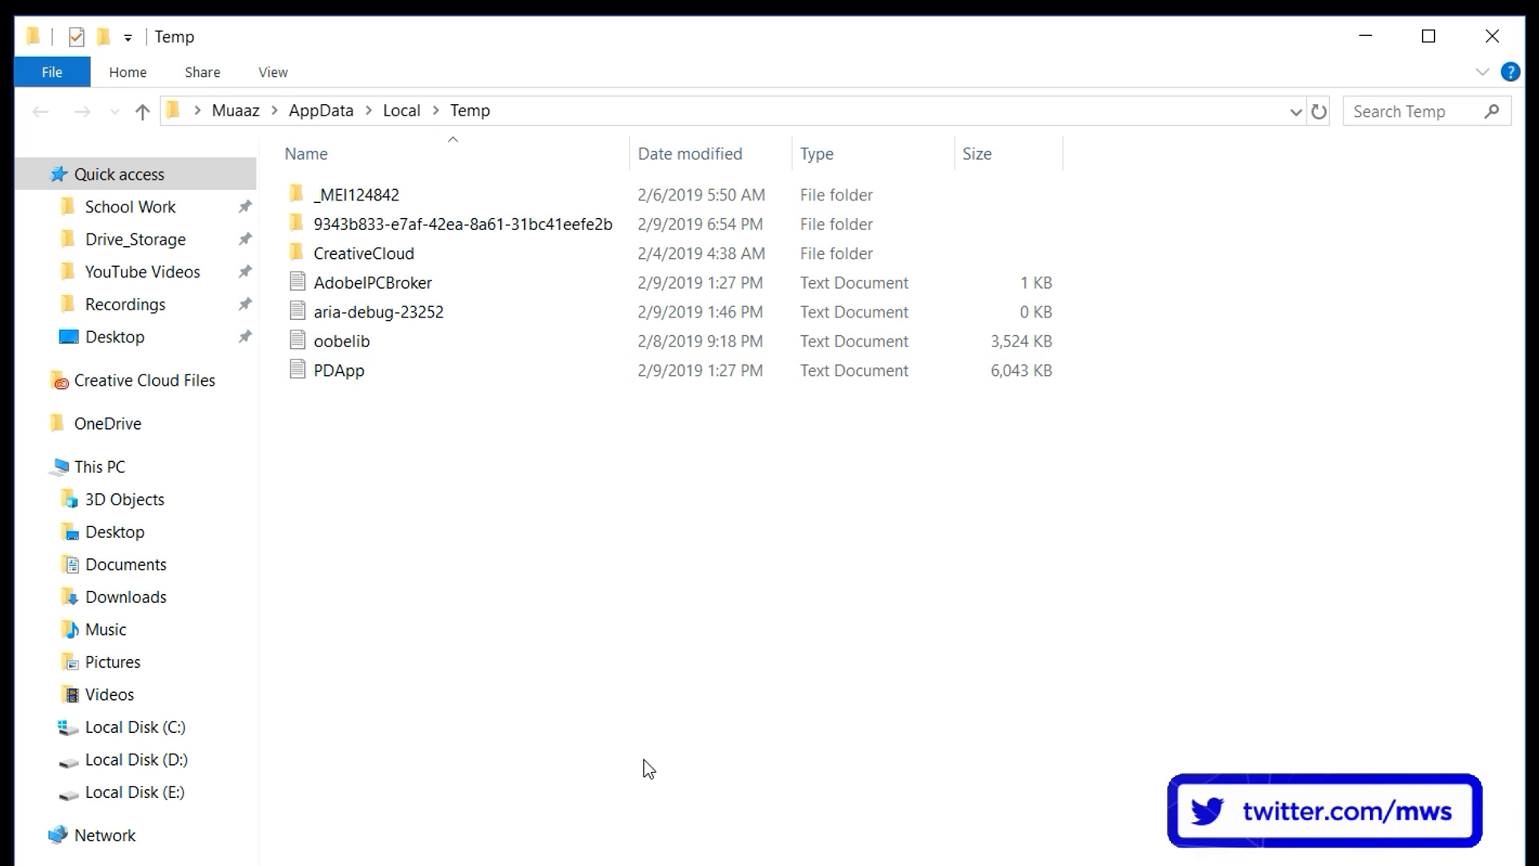
pyautogui.moveTo(1234, 391); pyautogui.dragTo(444, 284)
pyautogui.click(584, 521)
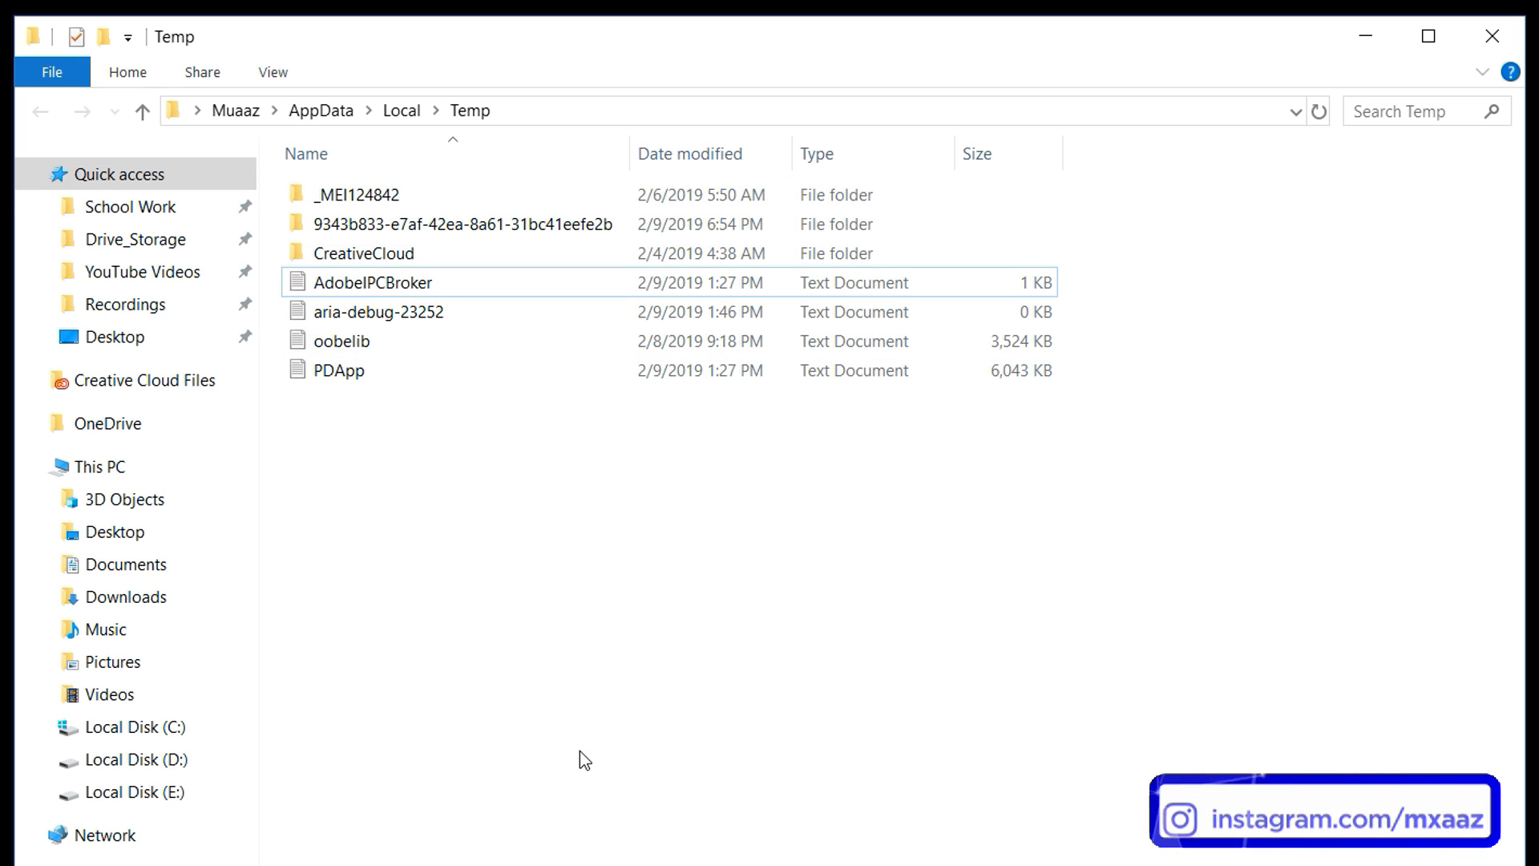
pyautogui.moveTo(676, 783); pyautogui.dragTo(651, 575)
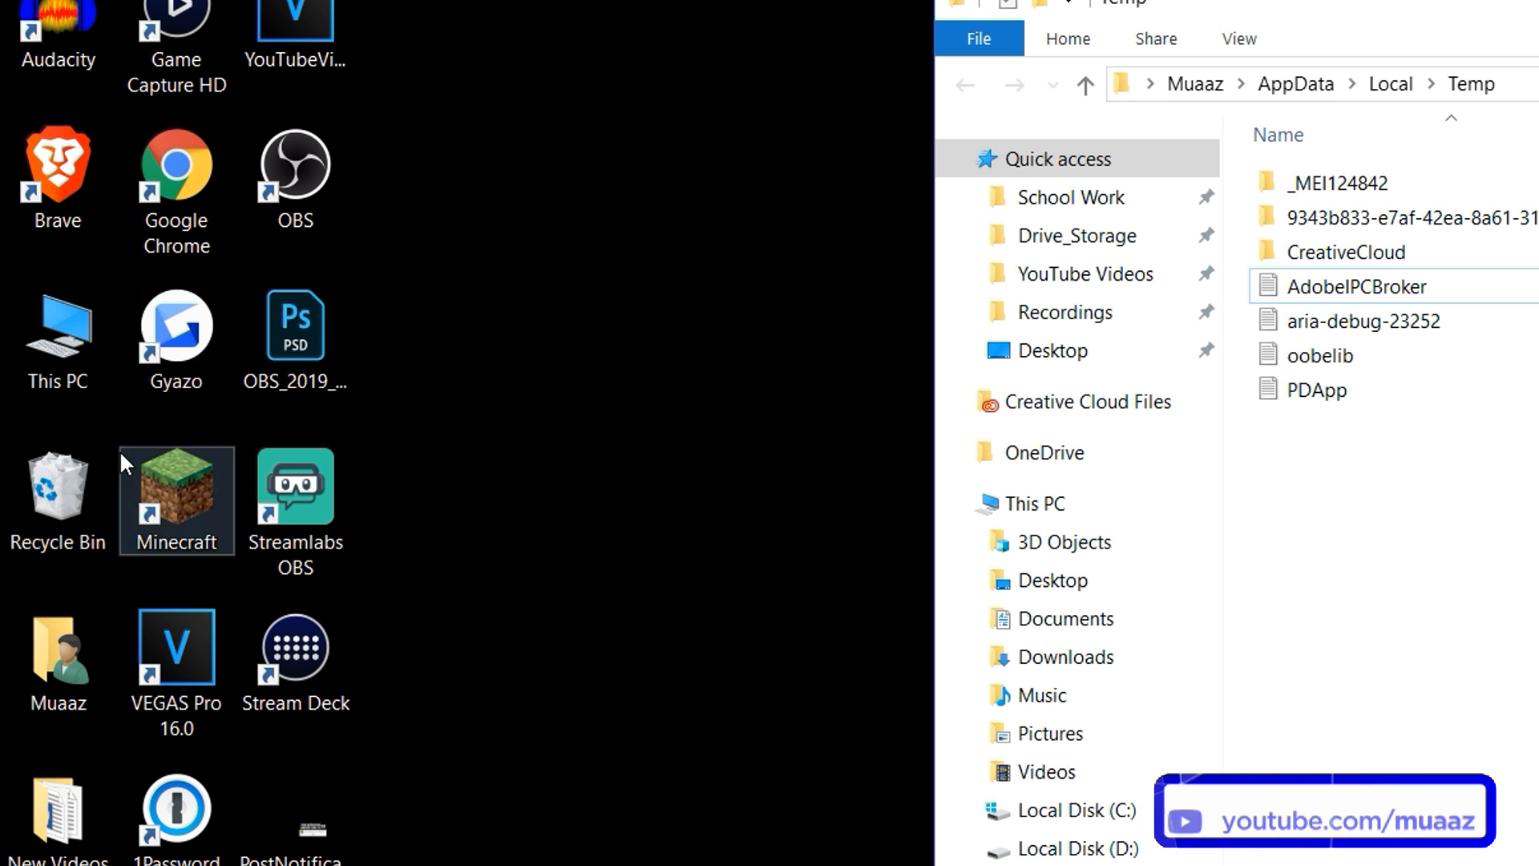
# Step: Empty the Recycle Bin, confirming the permanent deletion, and open it briefly to check its contents
pyautogui.click(56, 469)
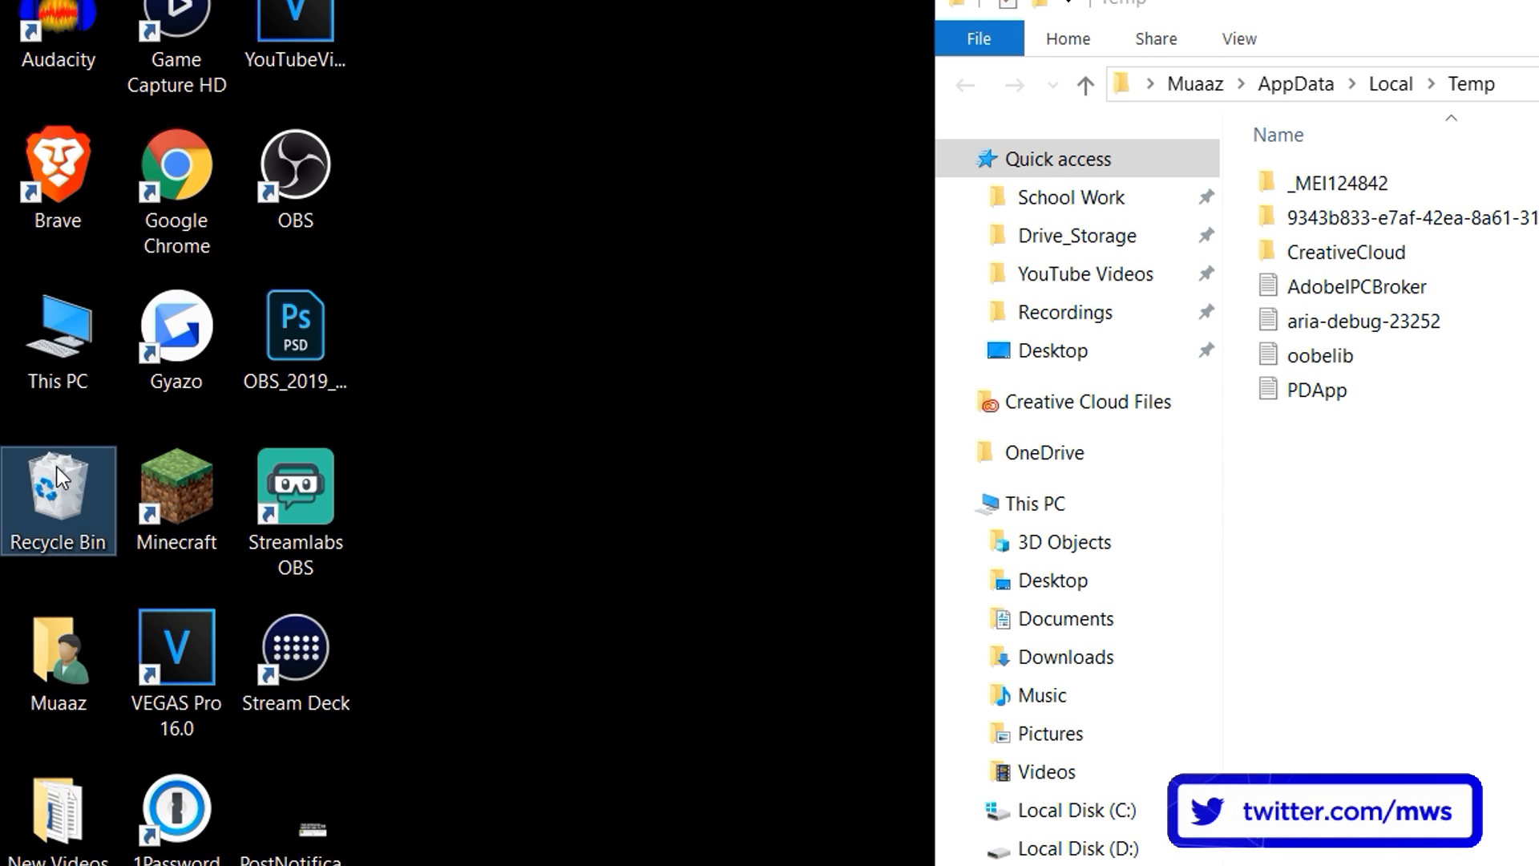
pyautogui.rightClick(56, 469)
pyautogui.click(141, 532)
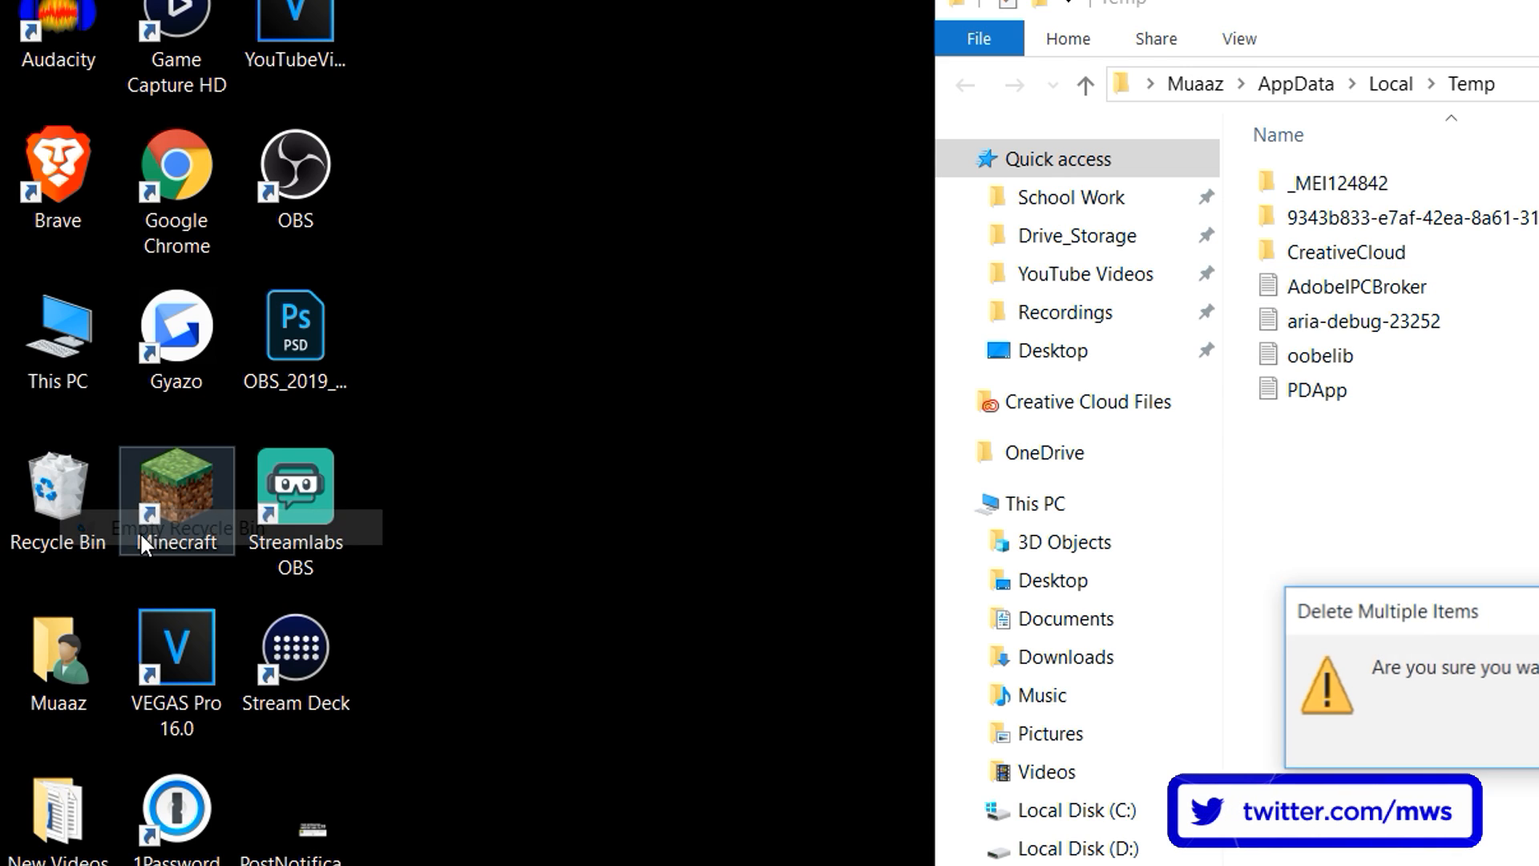
pyautogui.click(881, 447)
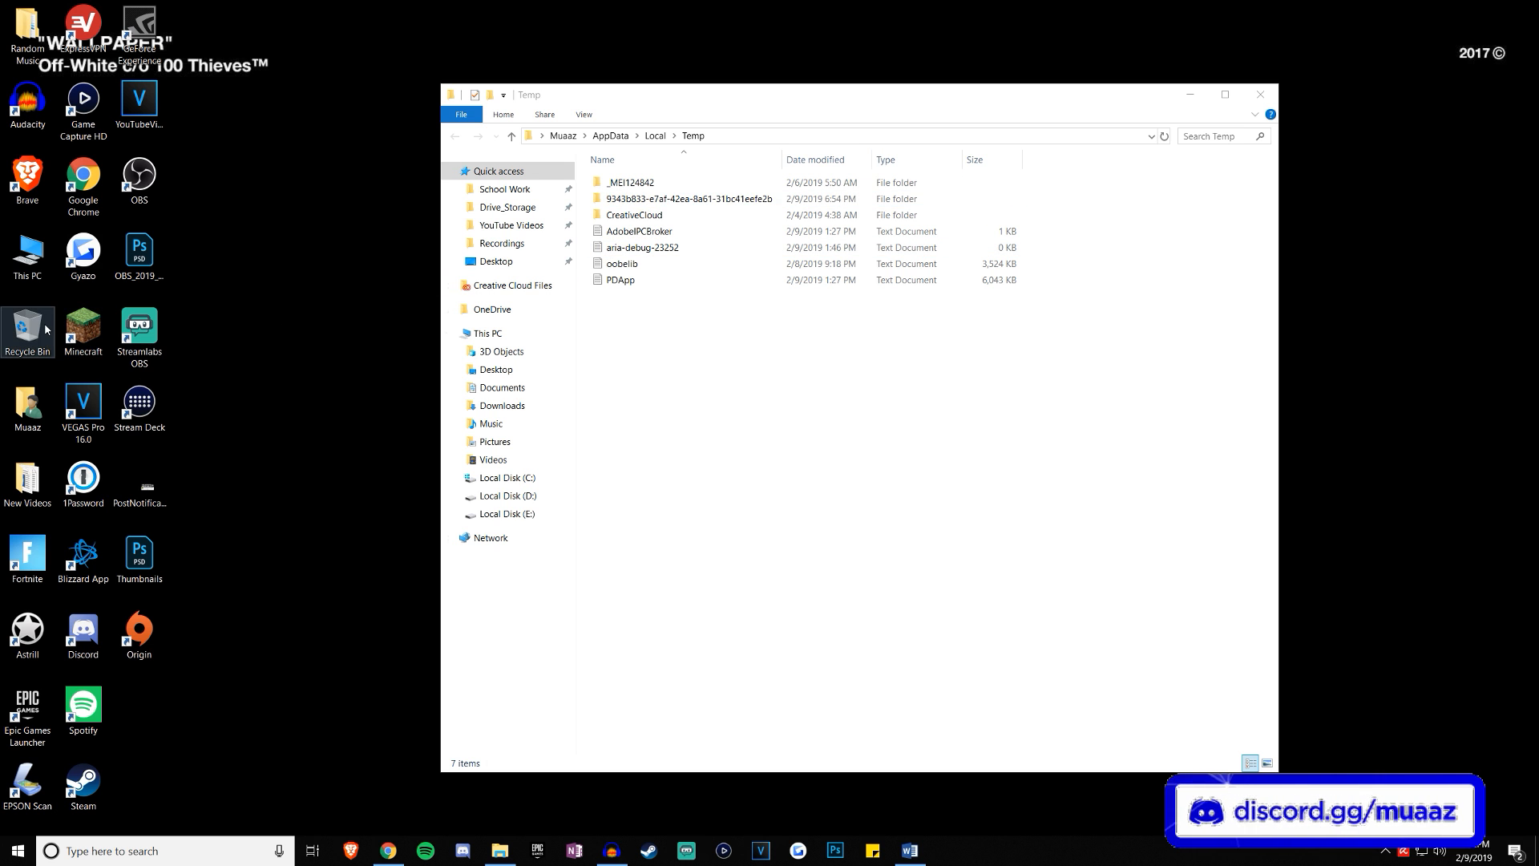
pyautogui.doubleClick(45, 329)
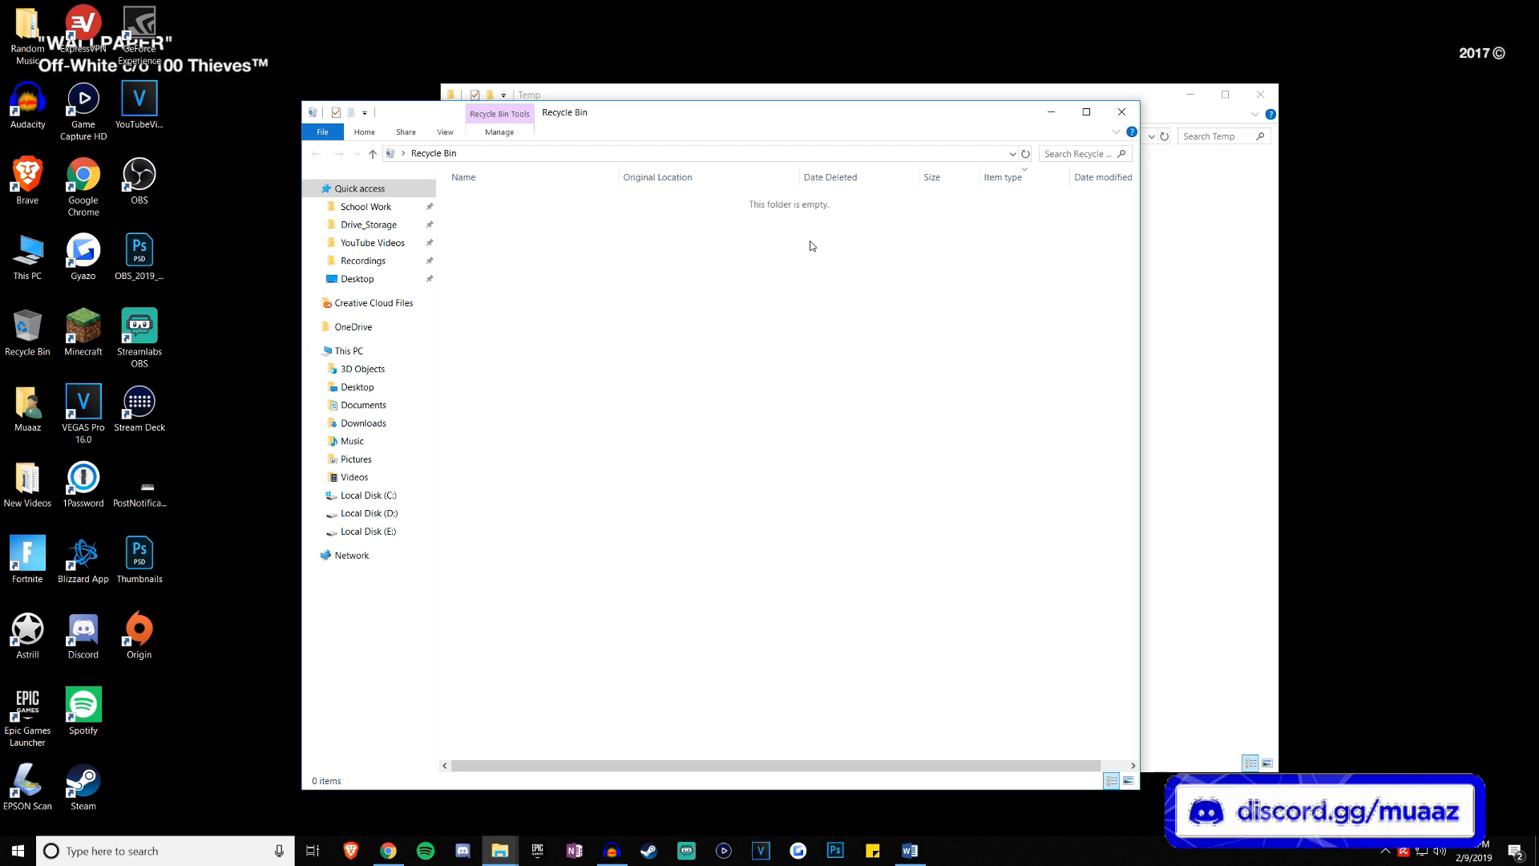
pyautogui.click(1121, 111)
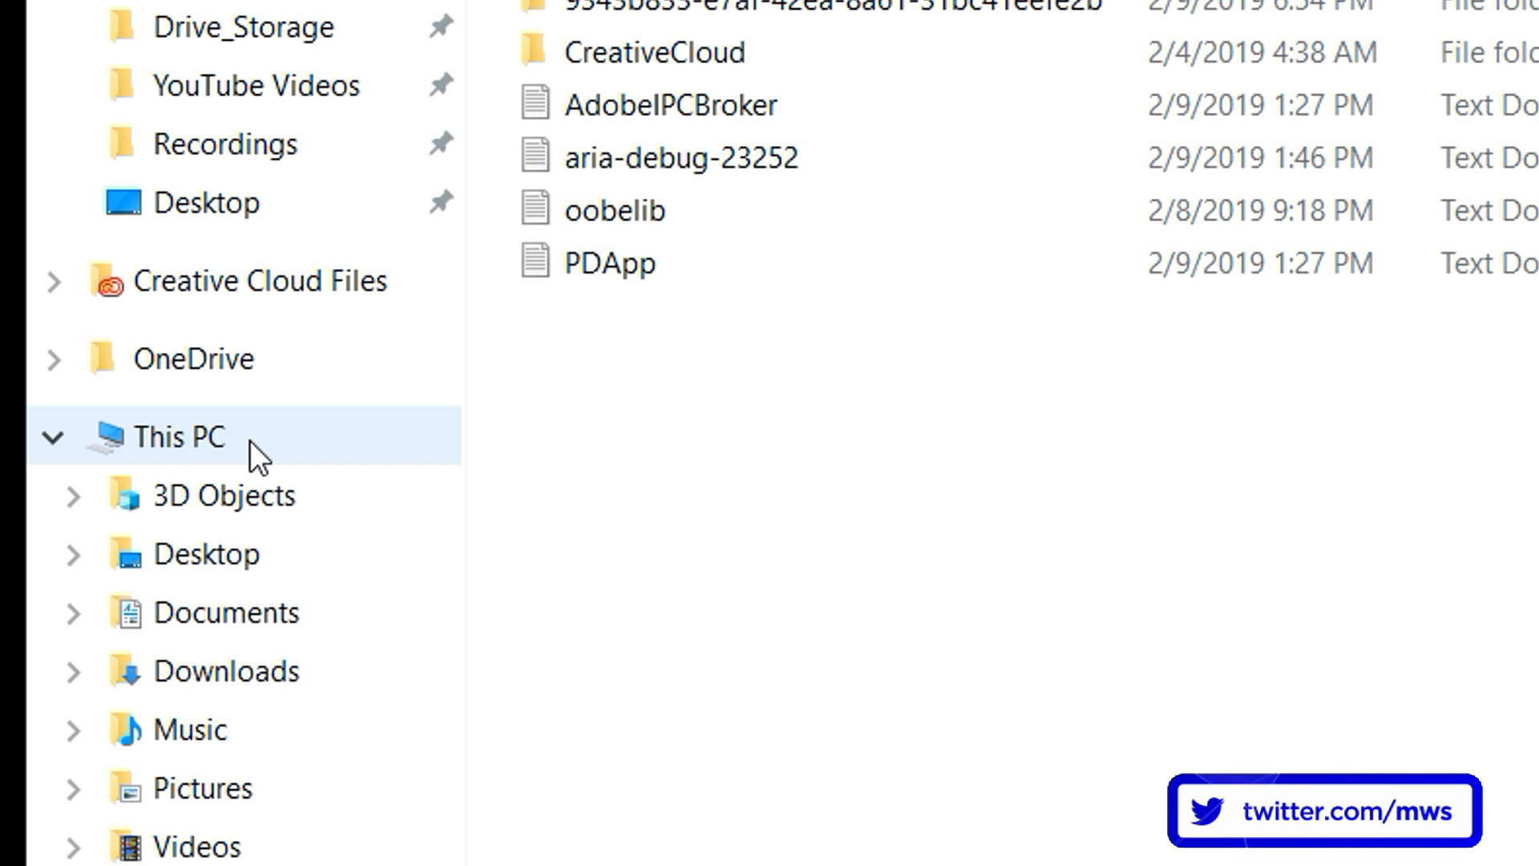
# Step: Start Disk Cleanup for Local Disk (C:) from the drive's properties in This PC
pyautogui.click(248, 439)
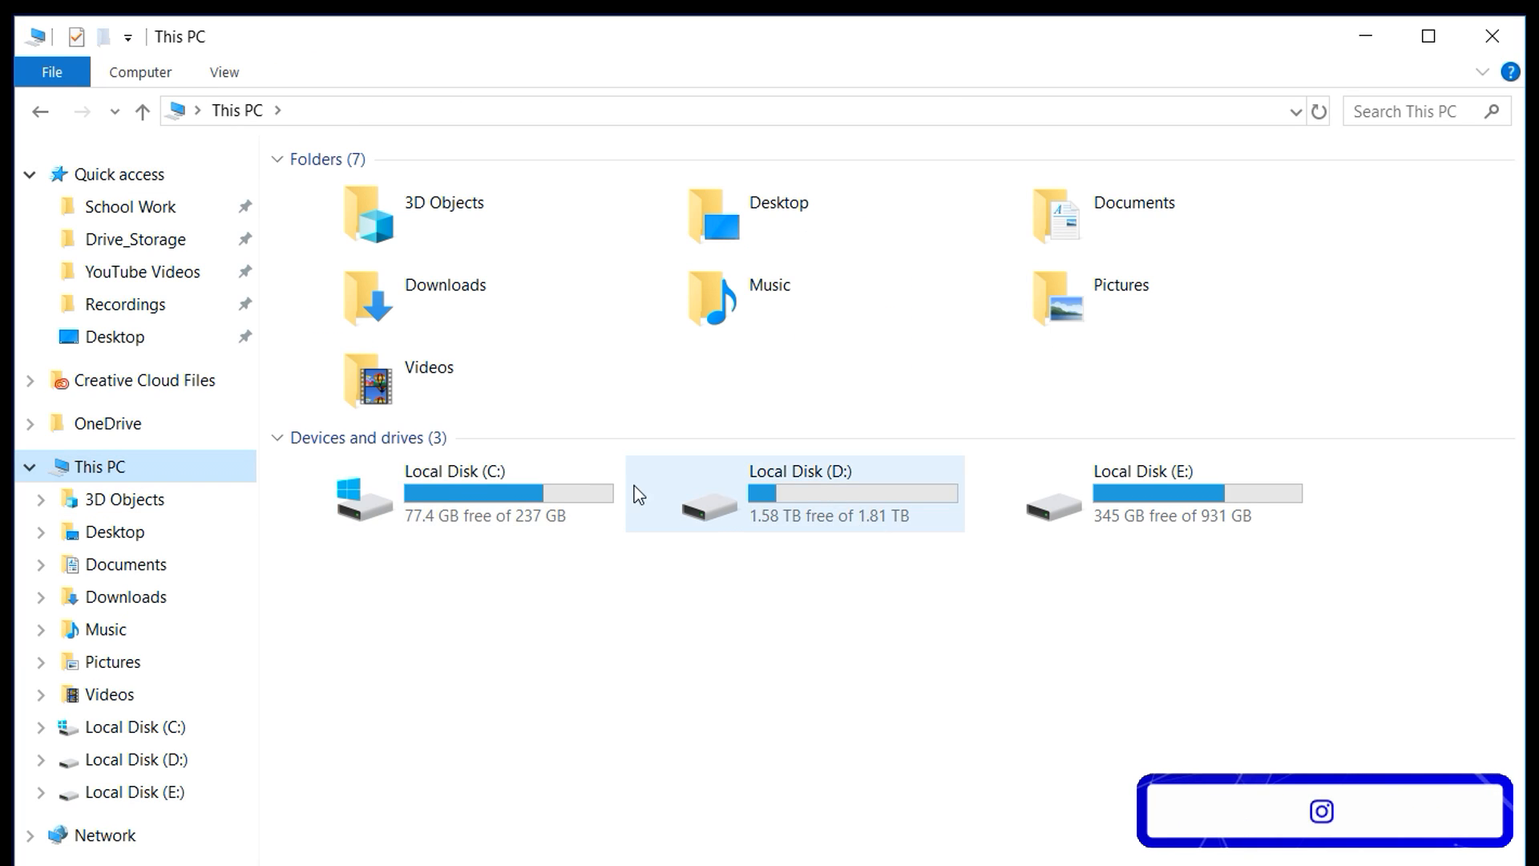
pyautogui.moveTo(1271, 769); pyautogui.dragTo(715, 584)
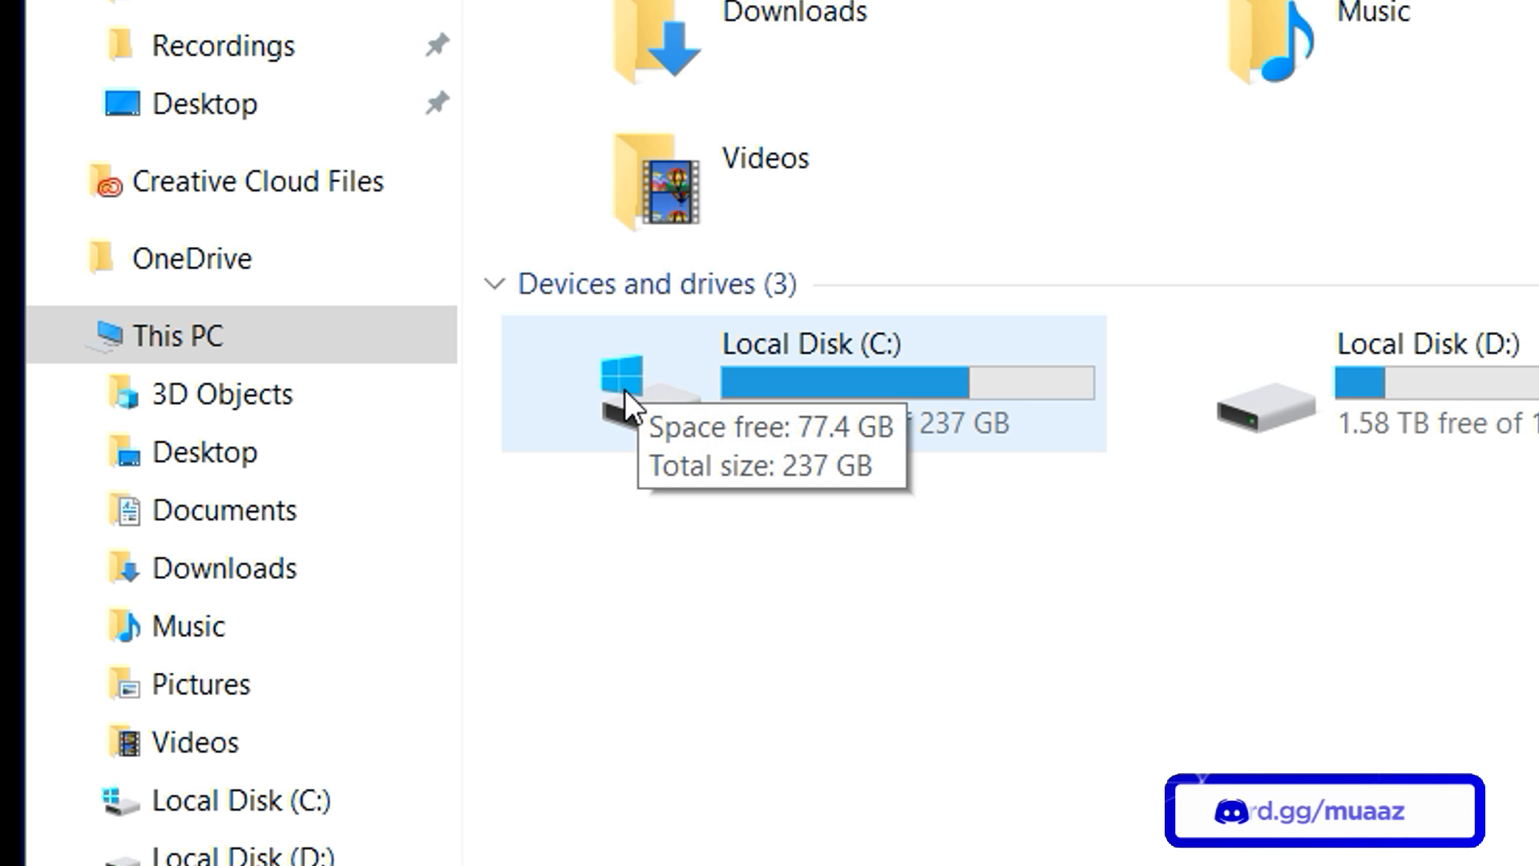
pyautogui.rightClick(714, 350)
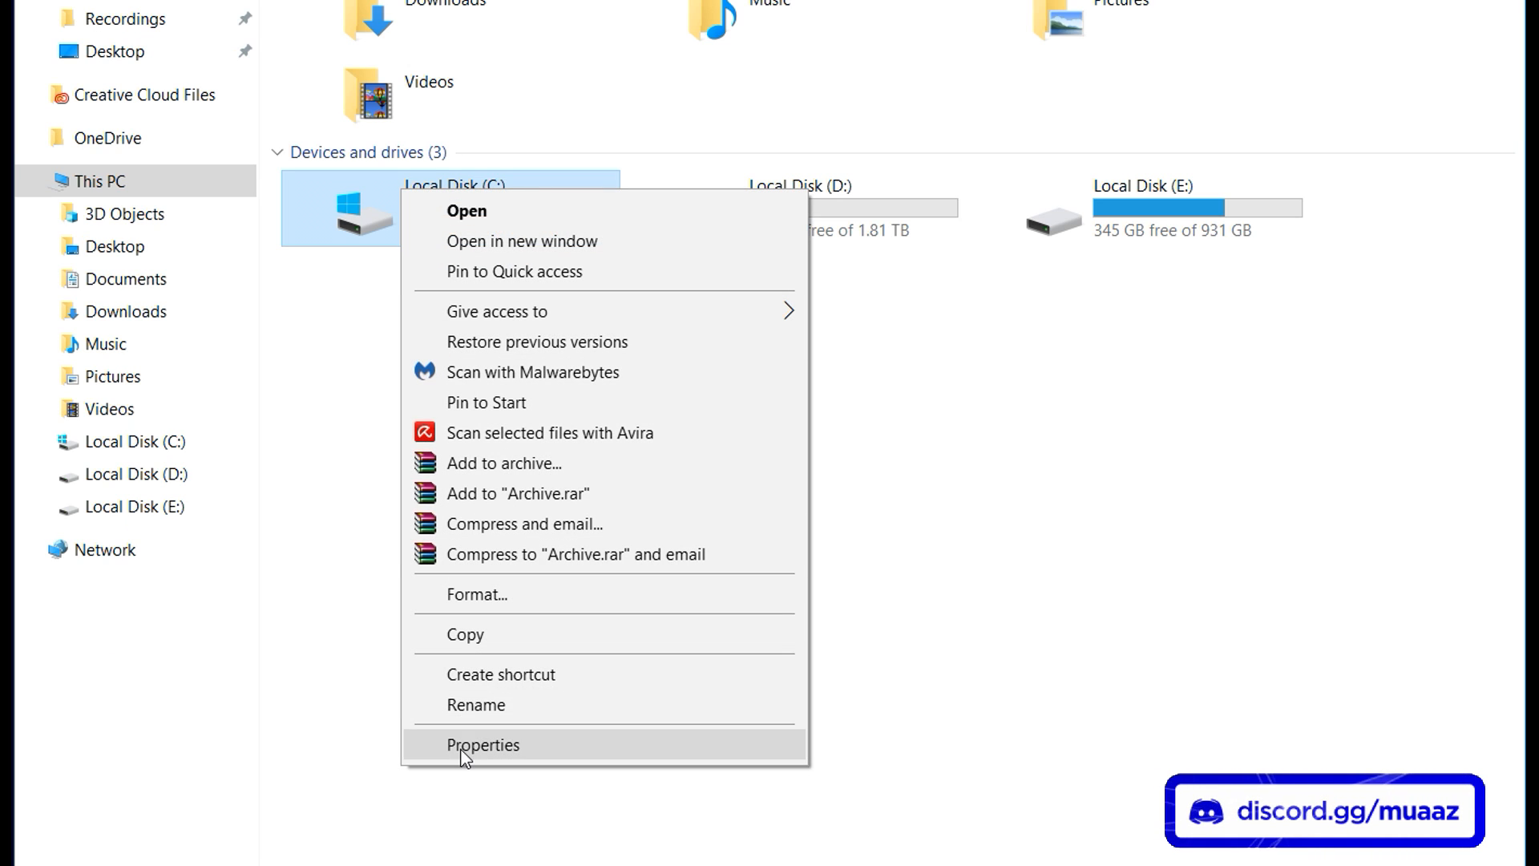
pyautogui.click(465, 746)
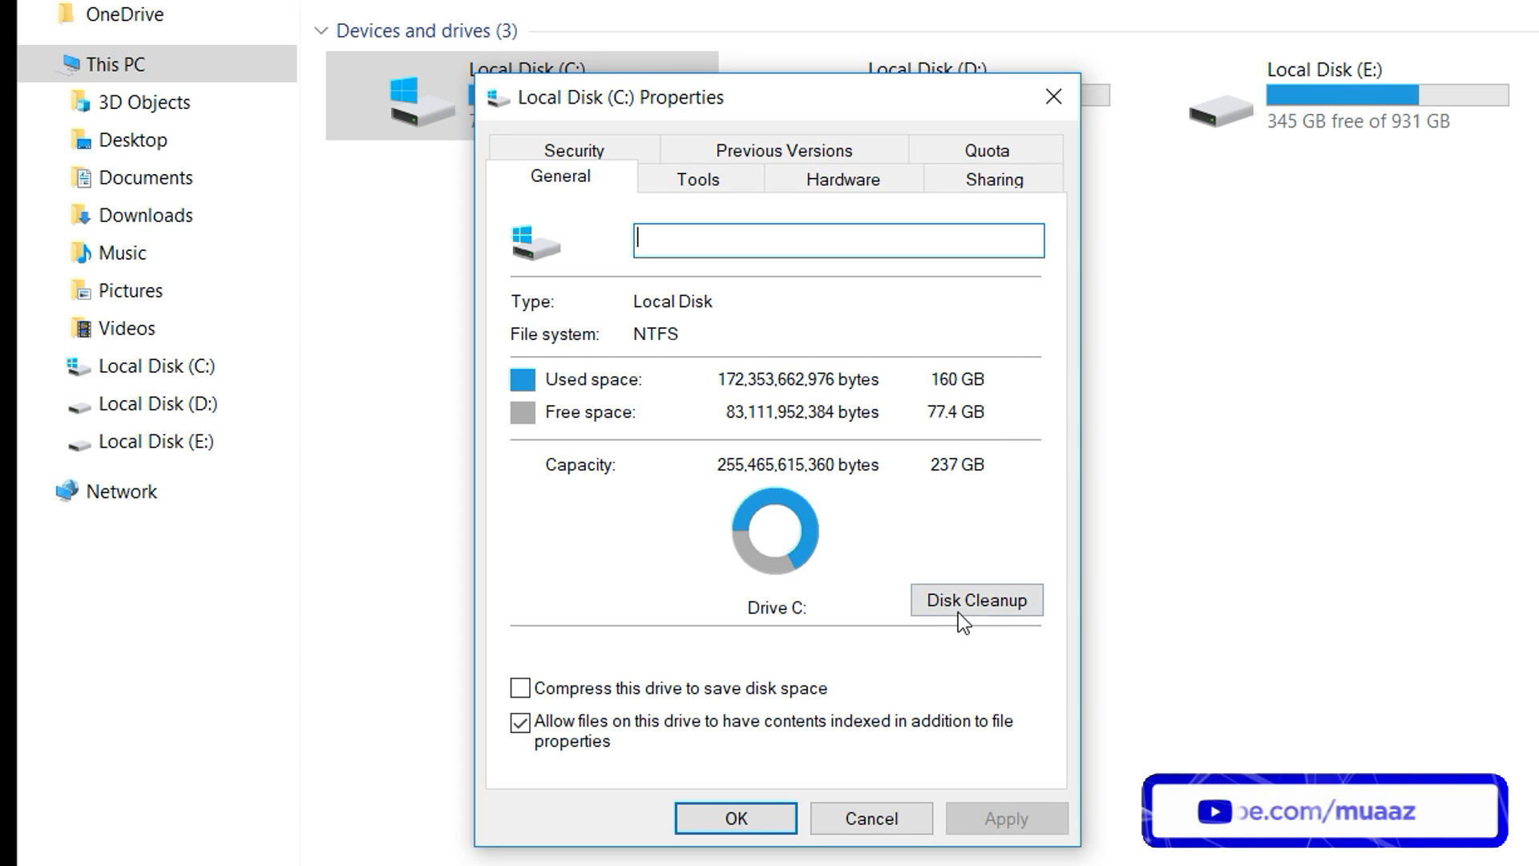
pyautogui.click(960, 597)
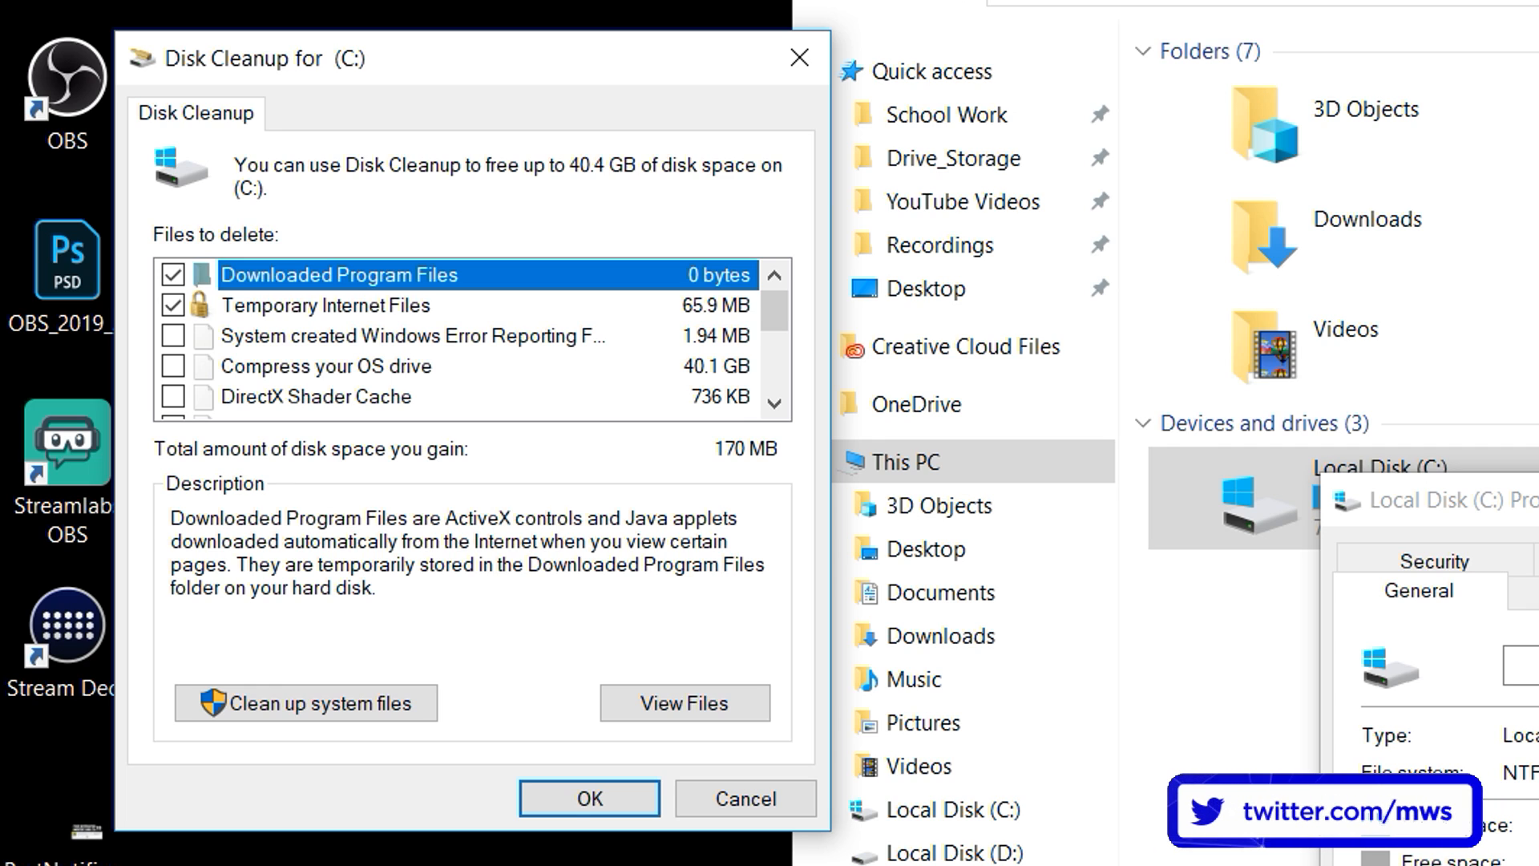
# Step: Mark System Restore points, Temporary files and Downloaded files for deletion in the cleanup list
pyautogui.scroll(-2, 520, 349)
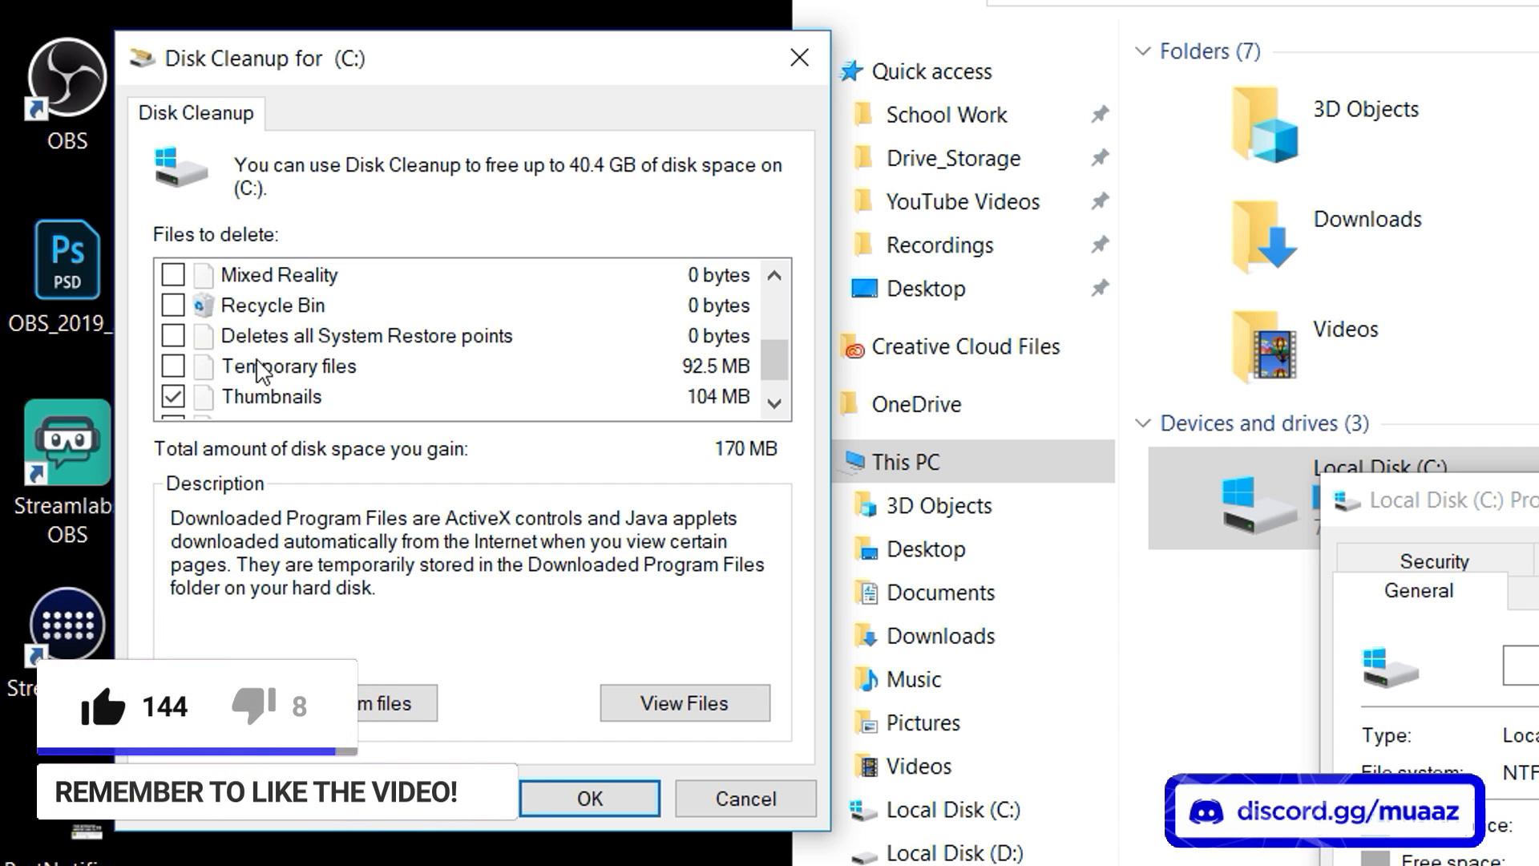
pyautogui.scroll(5, 297, 376)
pyautogui.click(173, 395)
pyautogui.scroll(-2, 184, 353)
pyautogui.click(173, 365)
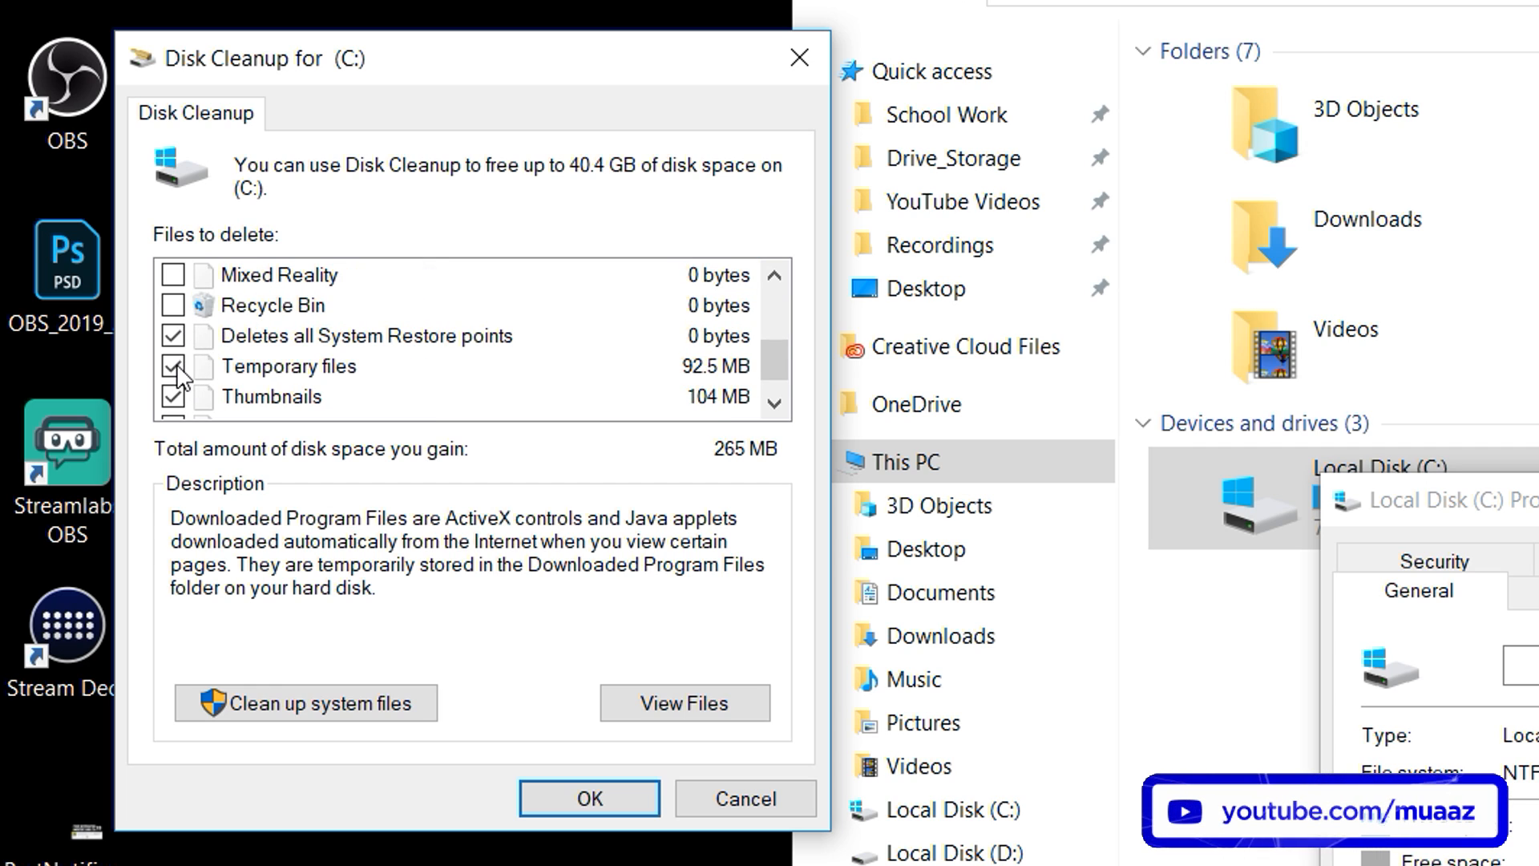
pyautogui.scroll(-1, 178, 377)
pyautogui.click(173, 396)
# Step: Mark the Recycle Bin, Delivery Optimization Files, DirectX Shader Cache and system created Windows Error Reporting files for deletion, excluding OS drive compression
pyautogui.scroll(3, 186, 396)
pyautogui.click(173, 396)
pyautogui.click(173, 365)
pyautogui.click(174, 305)
pyautogui.scroll(2, 324, 353)
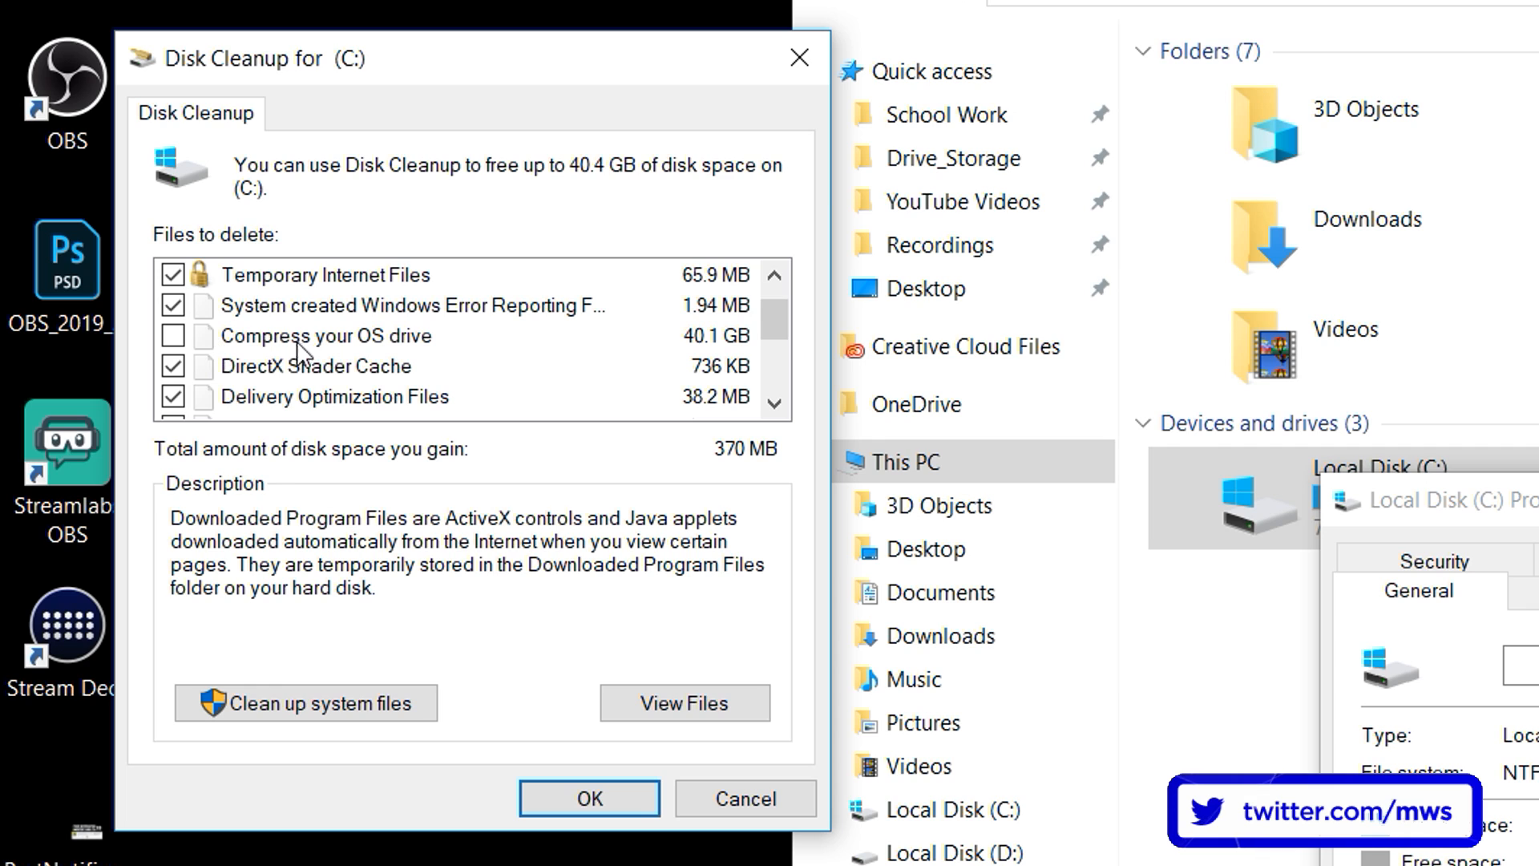
pyautogui.scroll(-2, 228, 312)
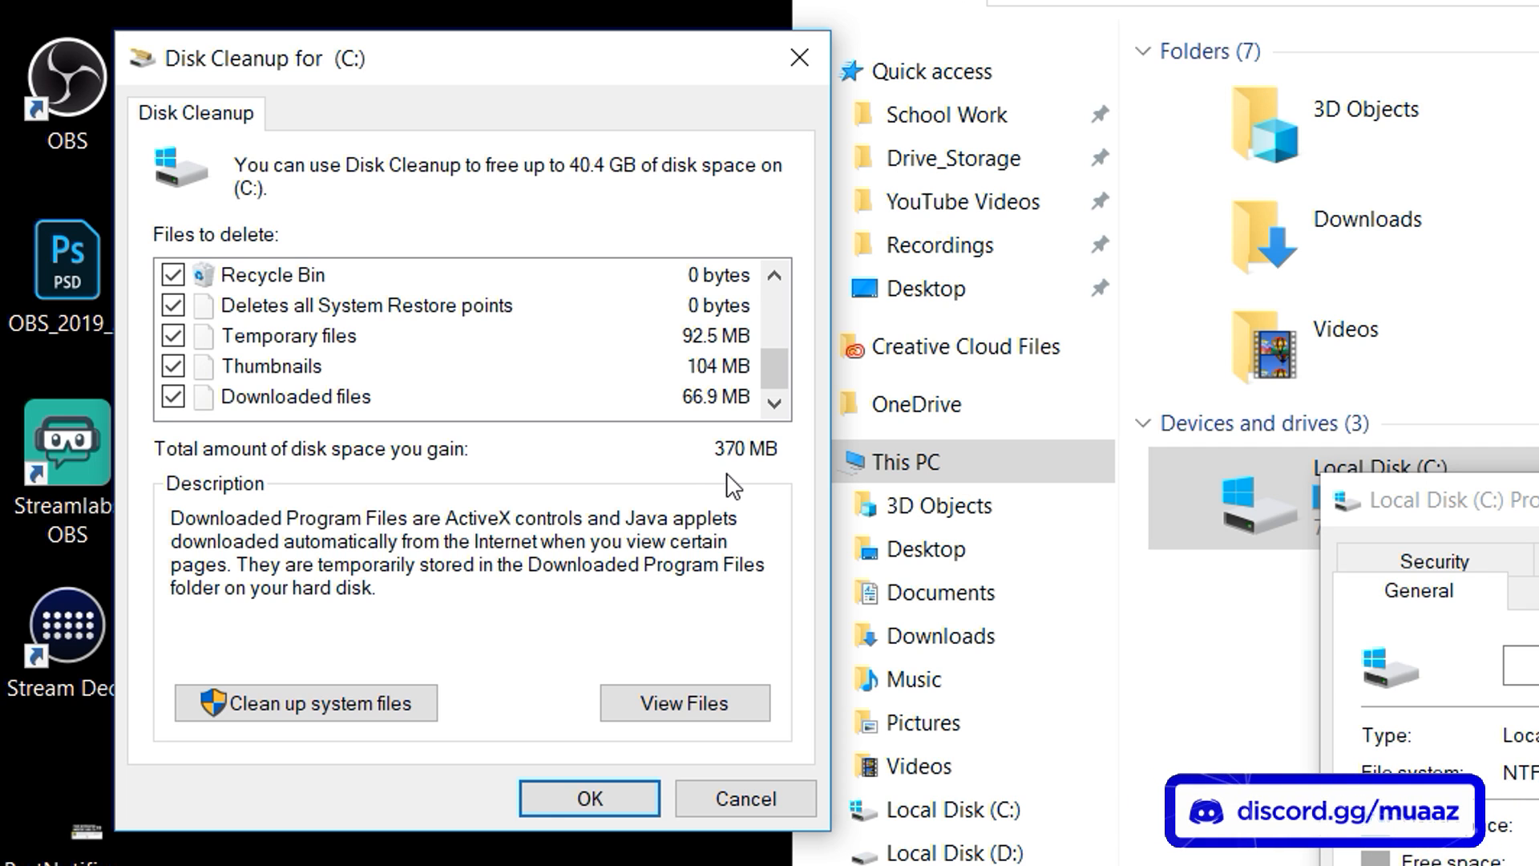
# Step: Run the cleanup of the marked files on drive C: and confirm their permanent deletion
pyautogui.click(597, 797)
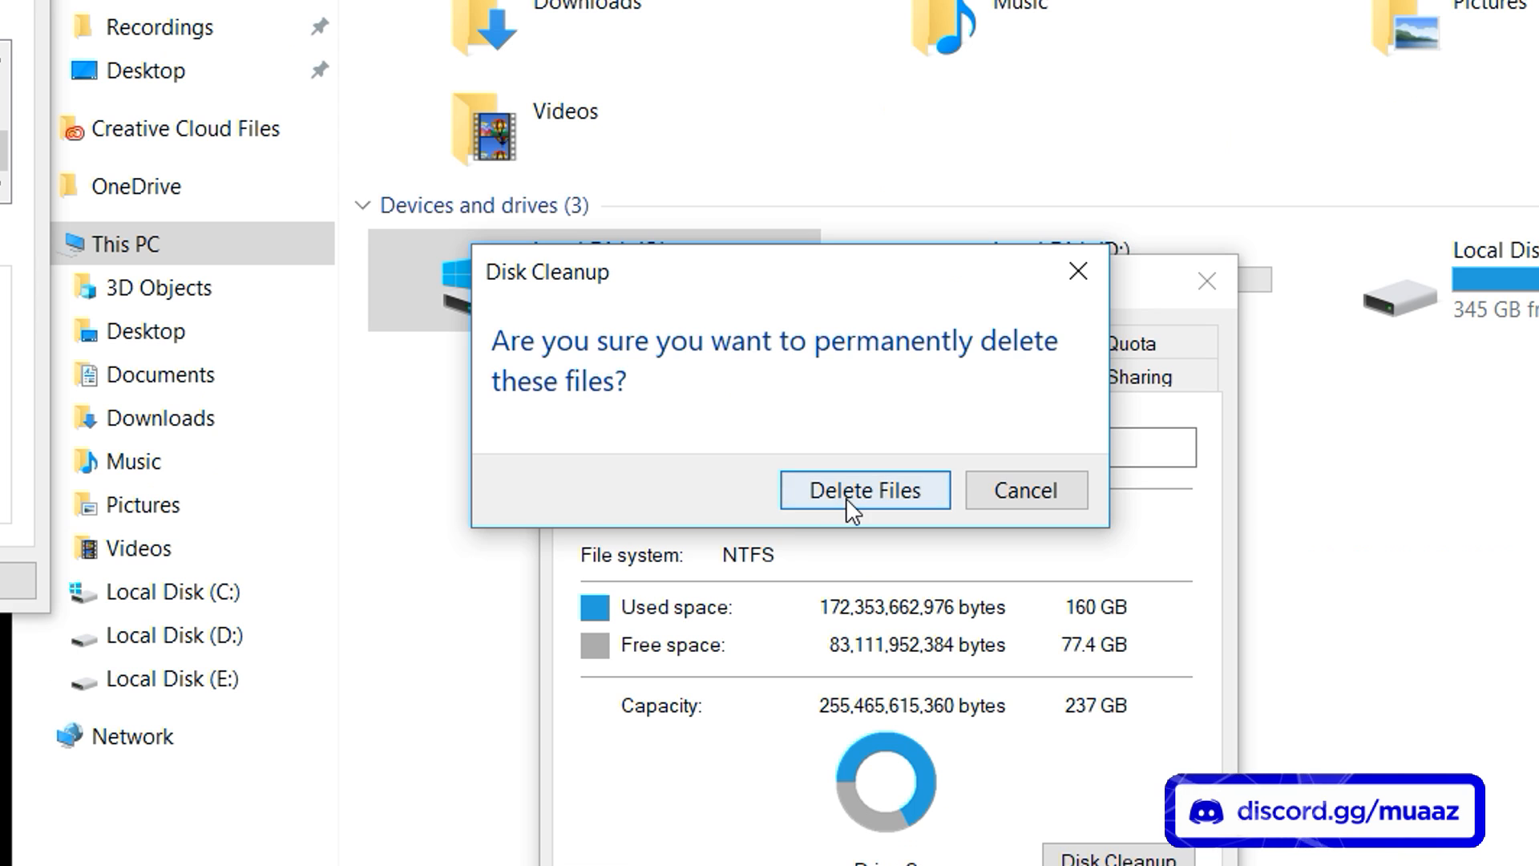
pyautogui.click(844, 497)
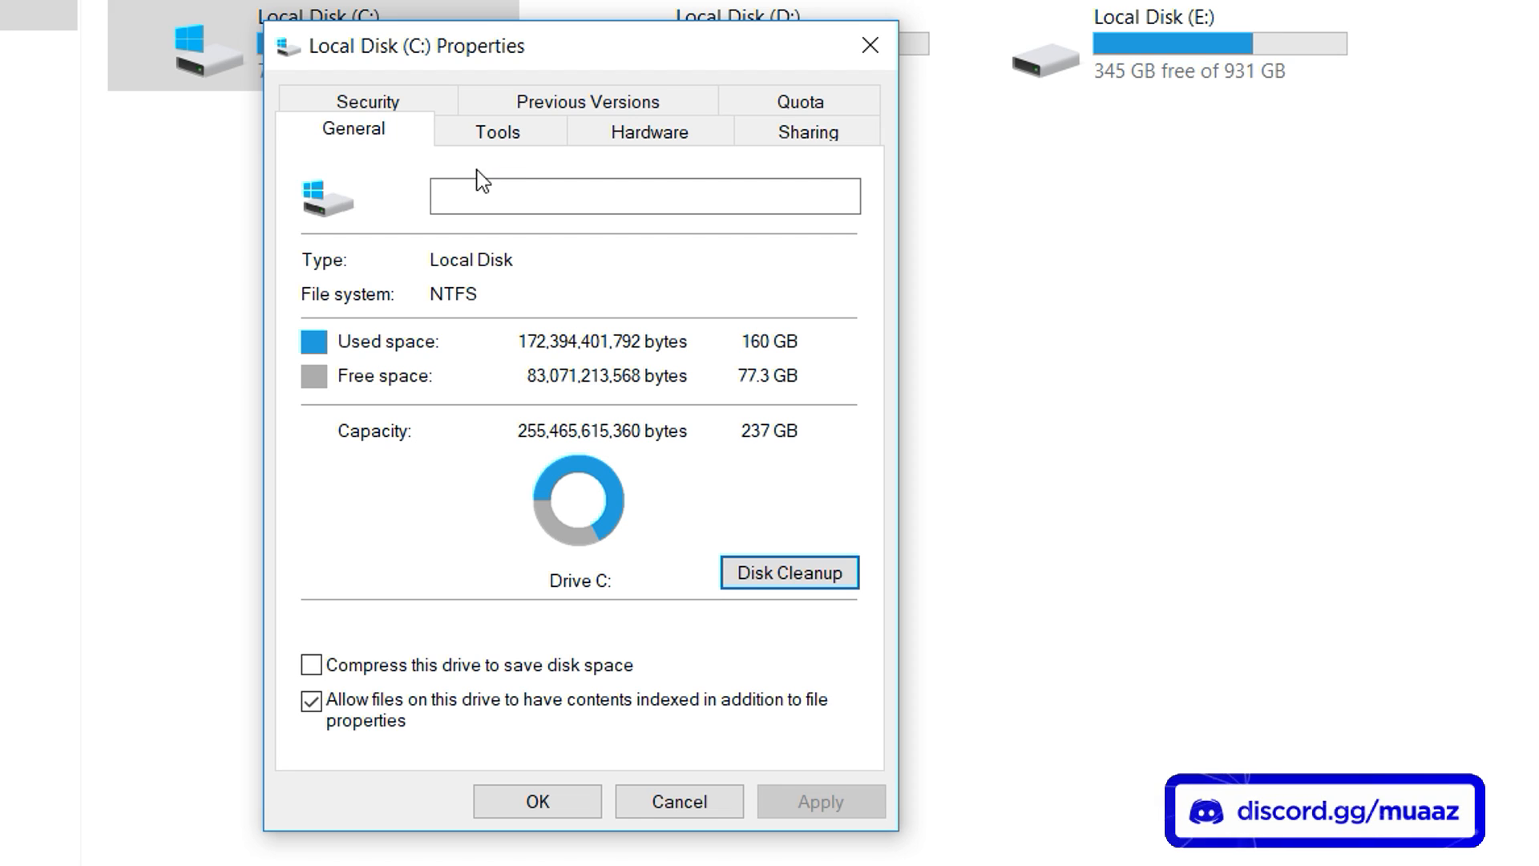
# Step: Scan Local Disk (C:) for file system errors from its properties and dismiss the scan report
pyautogui.click(511, 130)
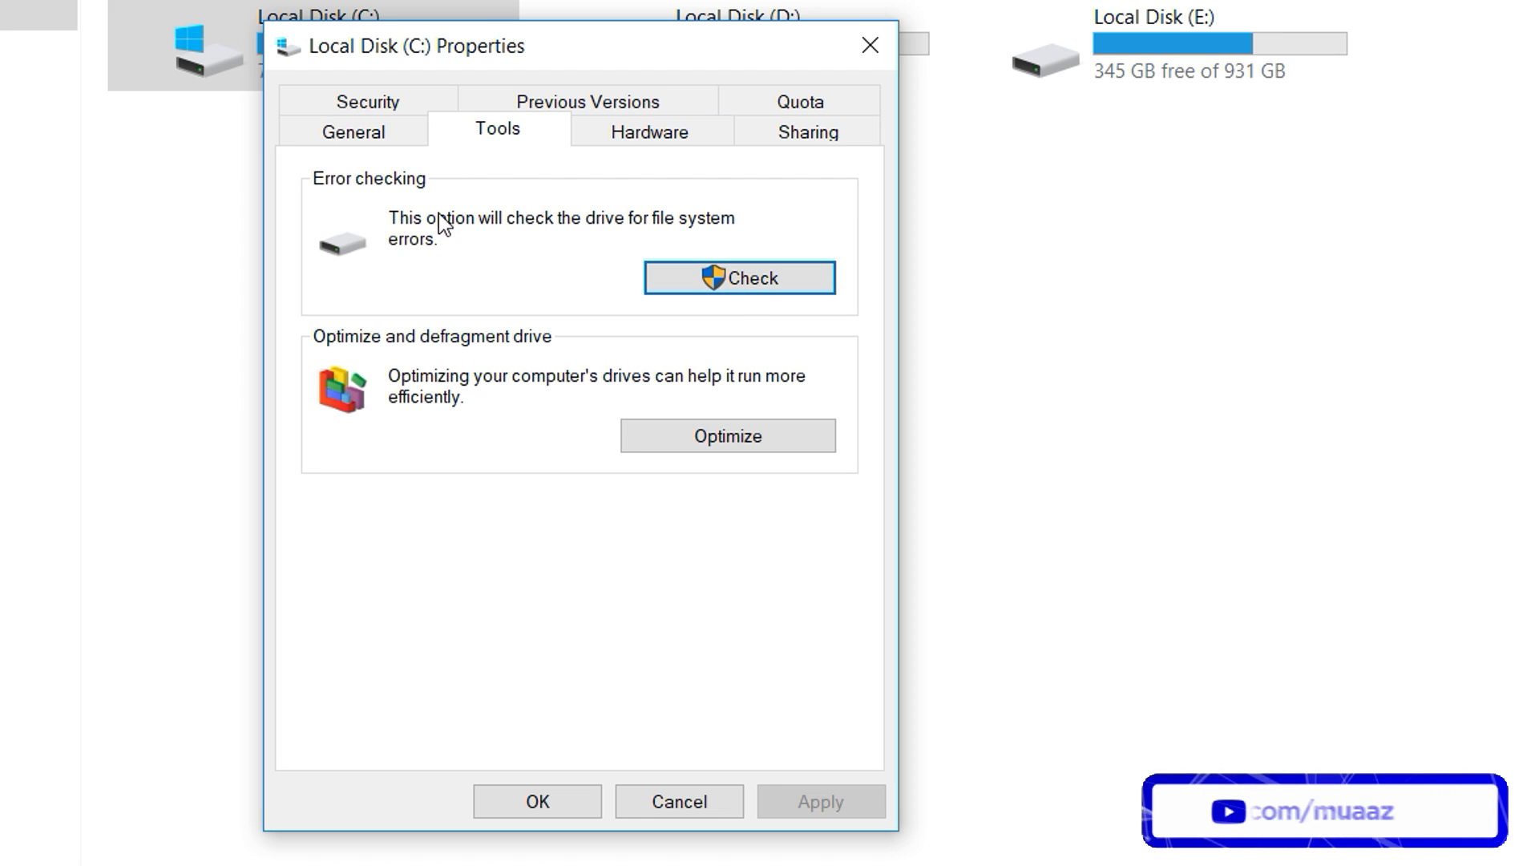
pyautogui.click(734, 279)
pyautogui.click(497, 282)
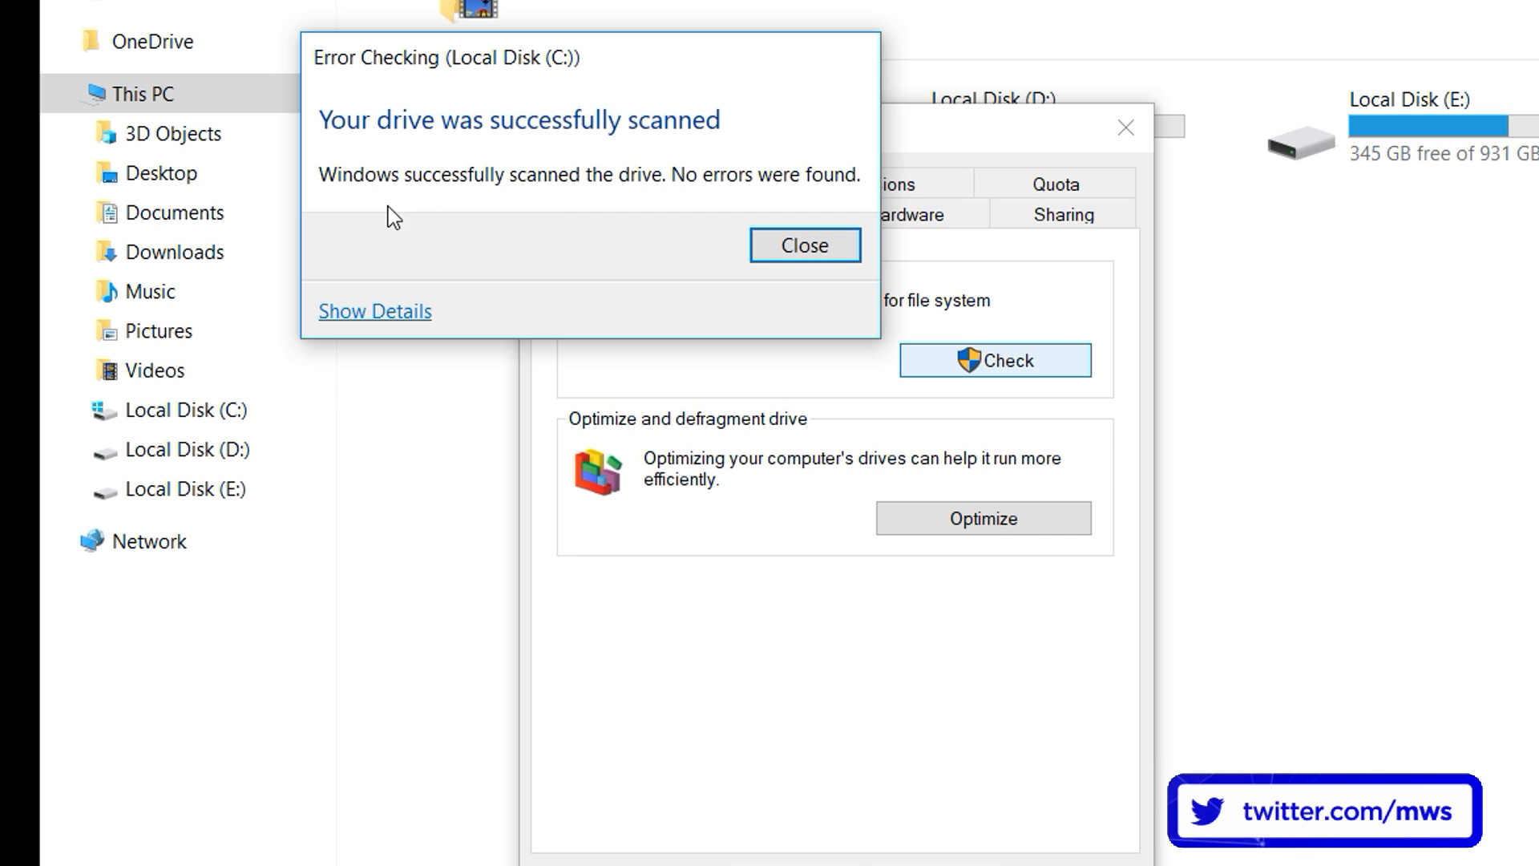
pyautogui.click(796, 246)
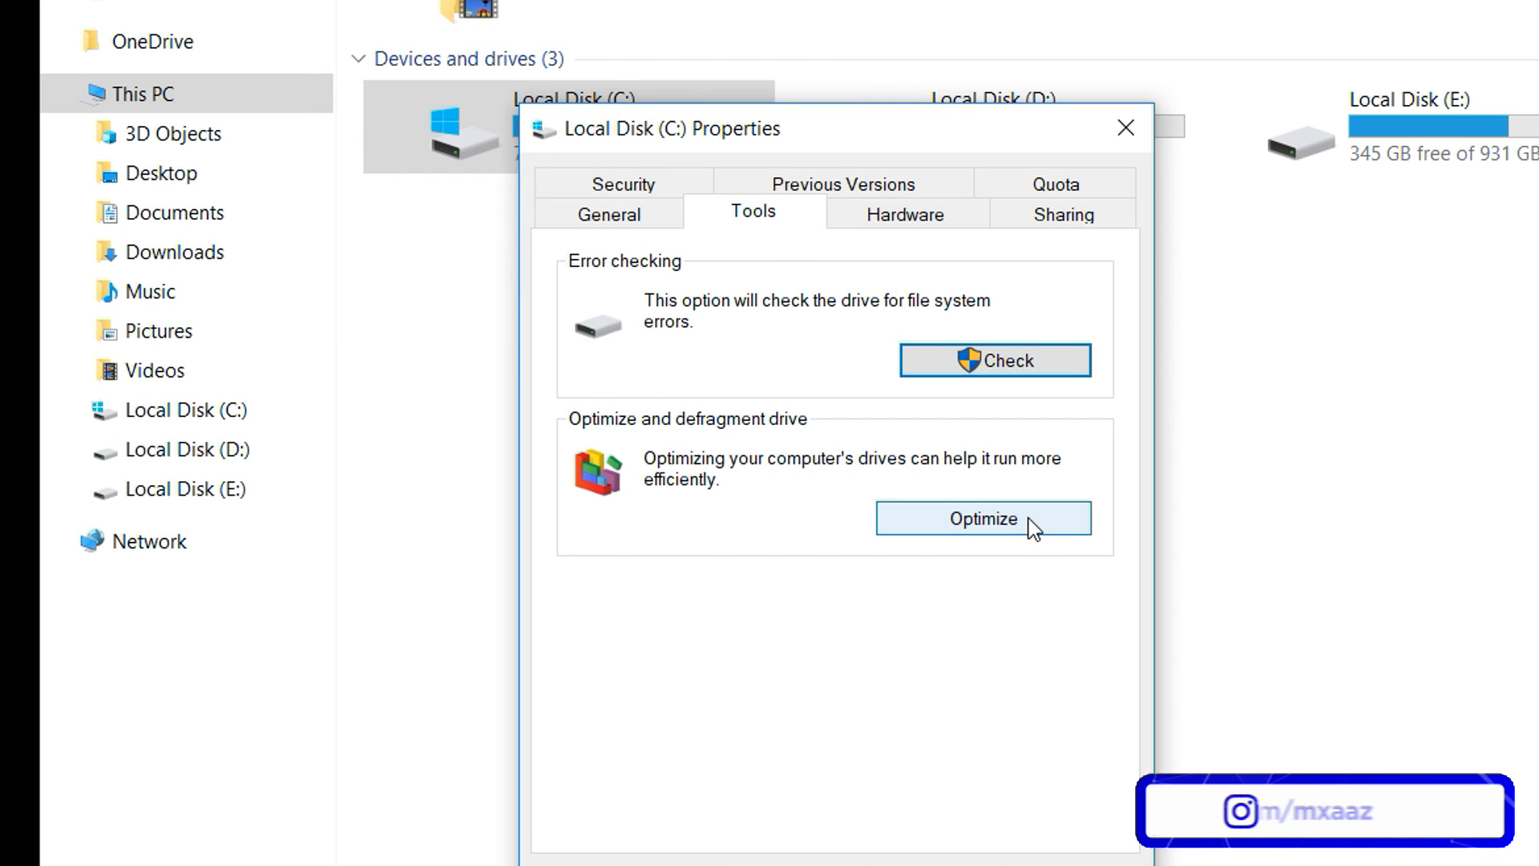
# Step: Open Optimize Drives to review the C:, D: and E: drives, and close it along with the drive properties
pyautogui.click(1047, 534)
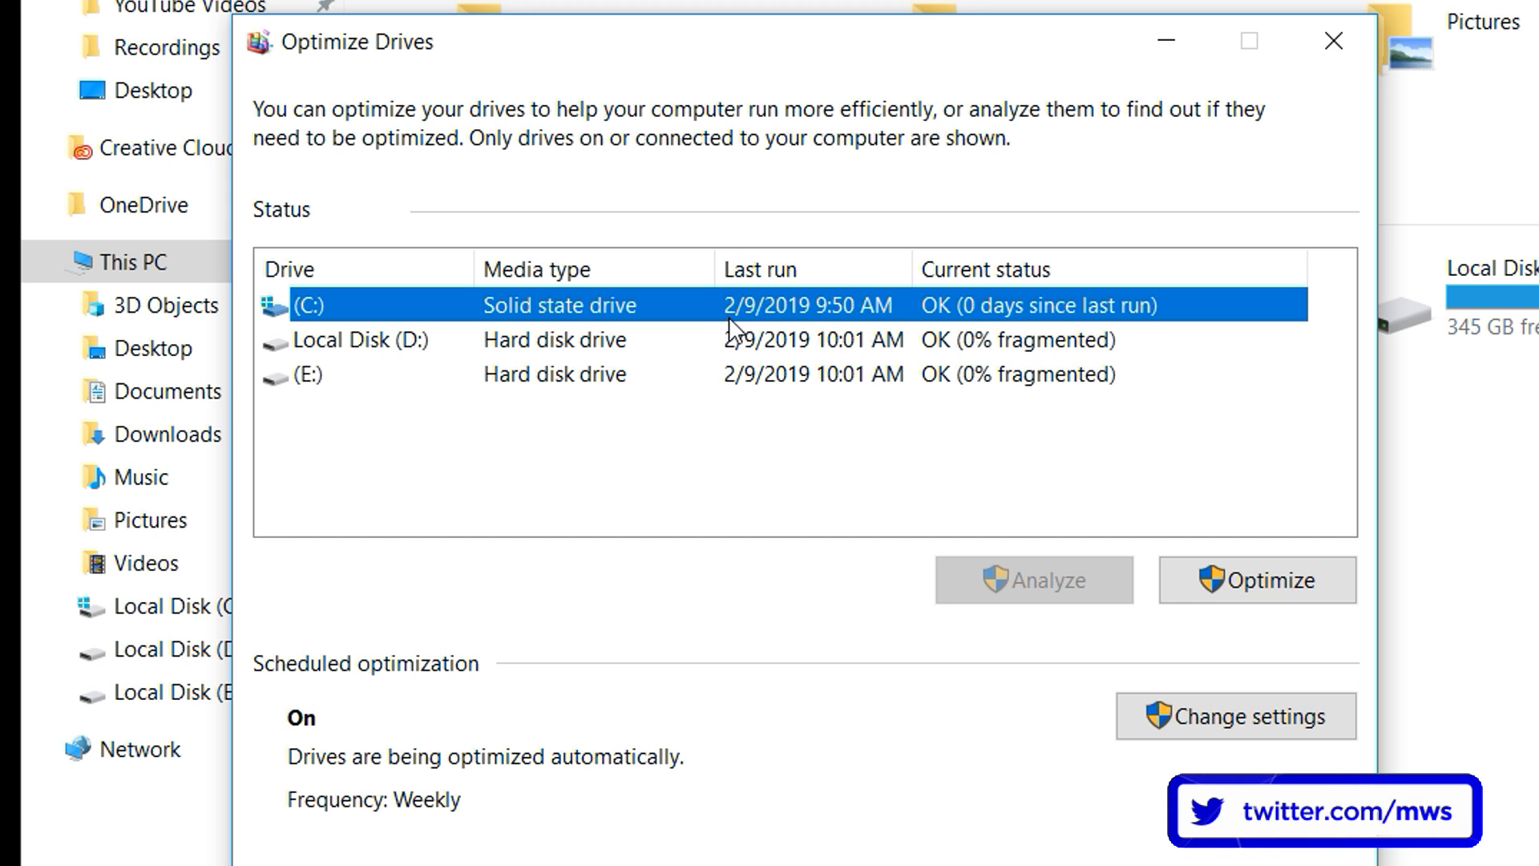
pyautogui.click(646, 343)
pyautogui.click(636, 377)
pyautogui.click(640, 344)
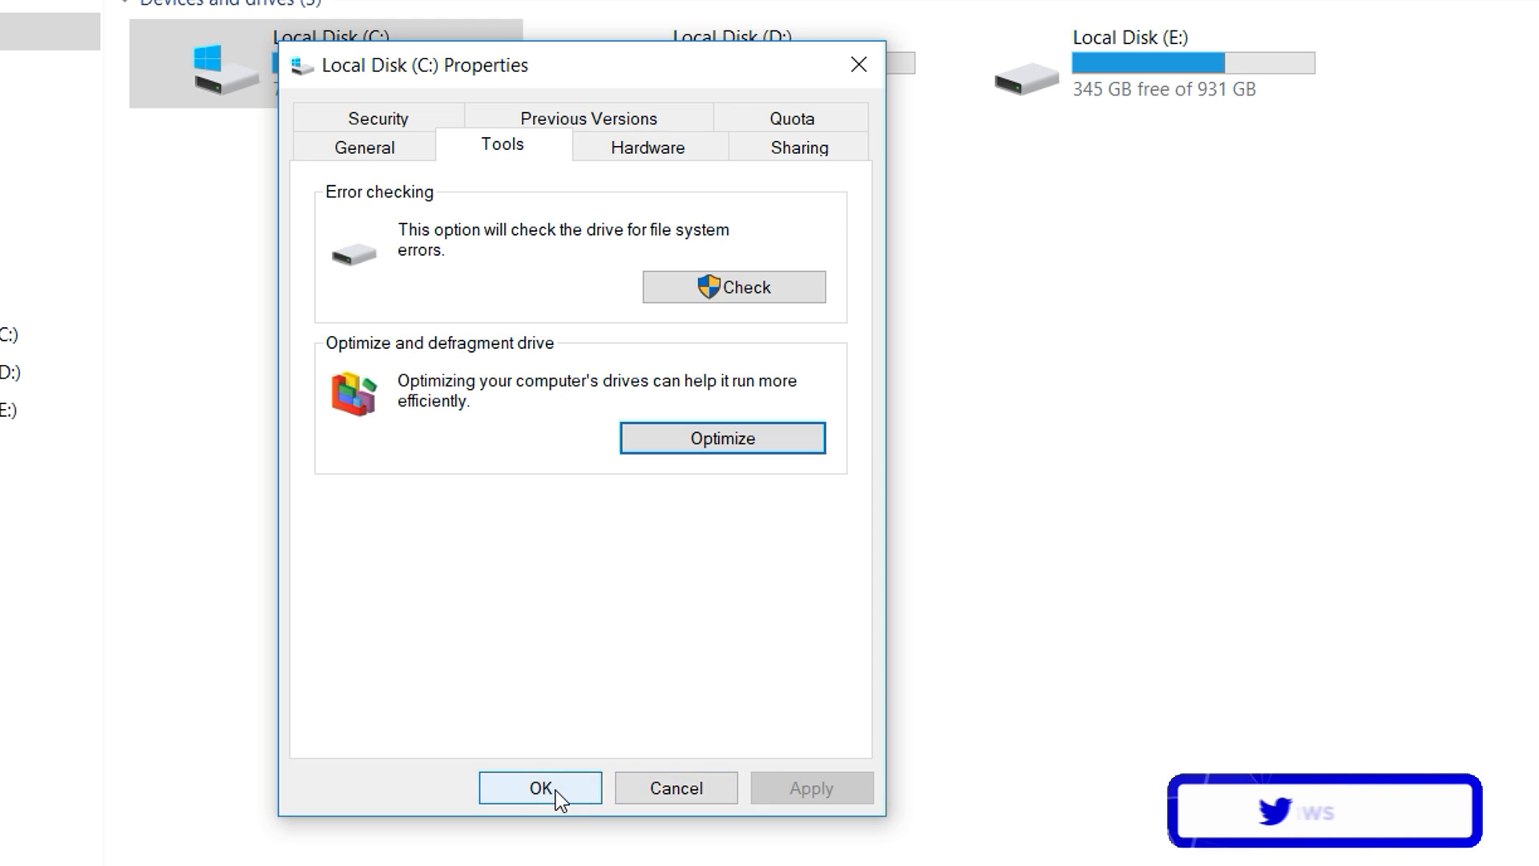
pyautogui.click(553, 790)
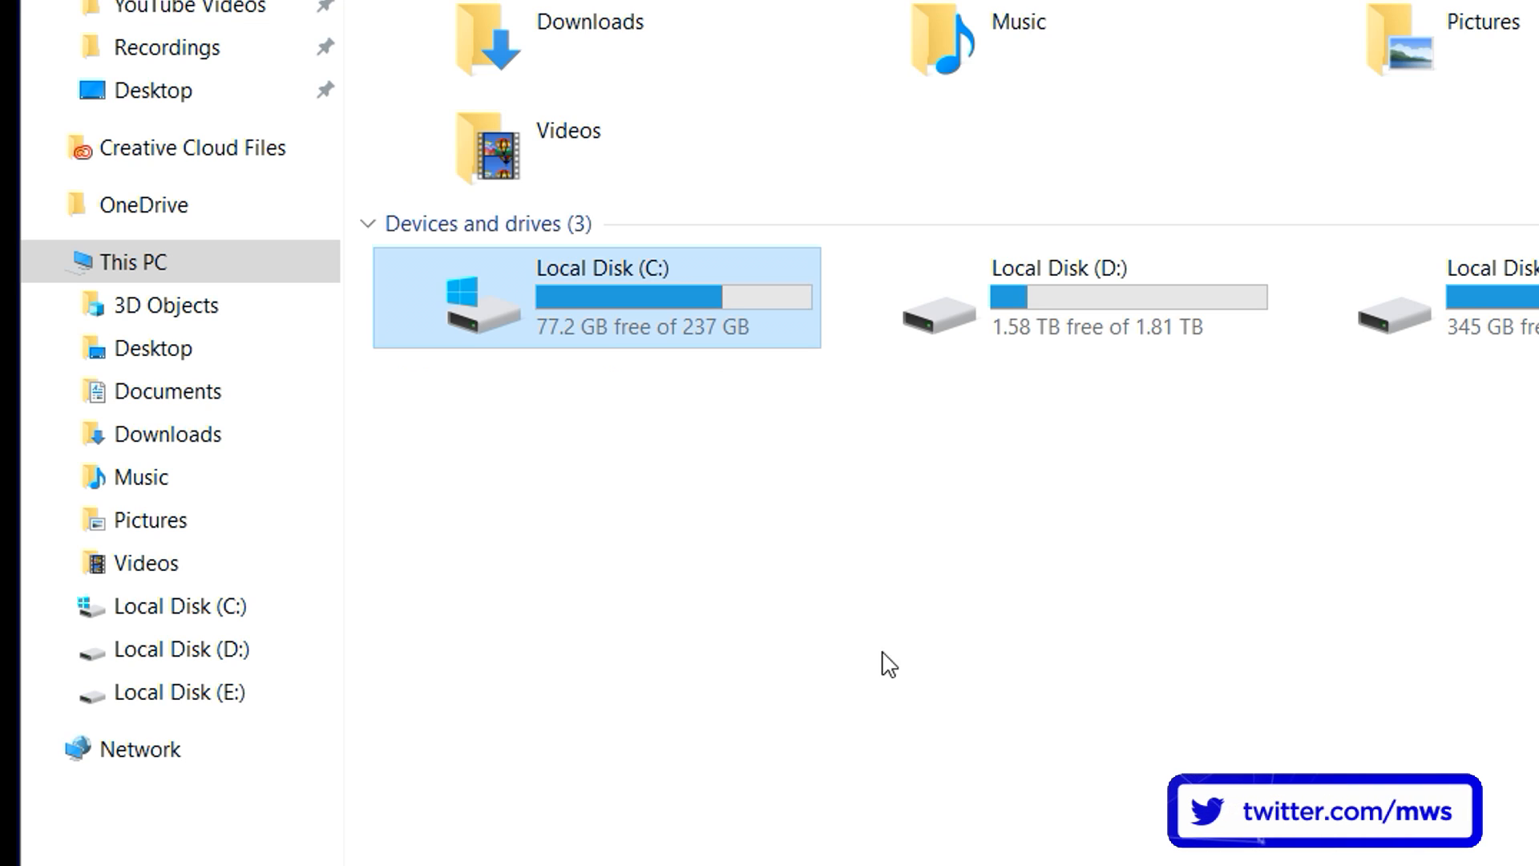
# Step: View the properties of Local Disk (D:) and close them without changing anything
pyautogui.click(726, 48)
pyautogui.rightClick(813, 84)
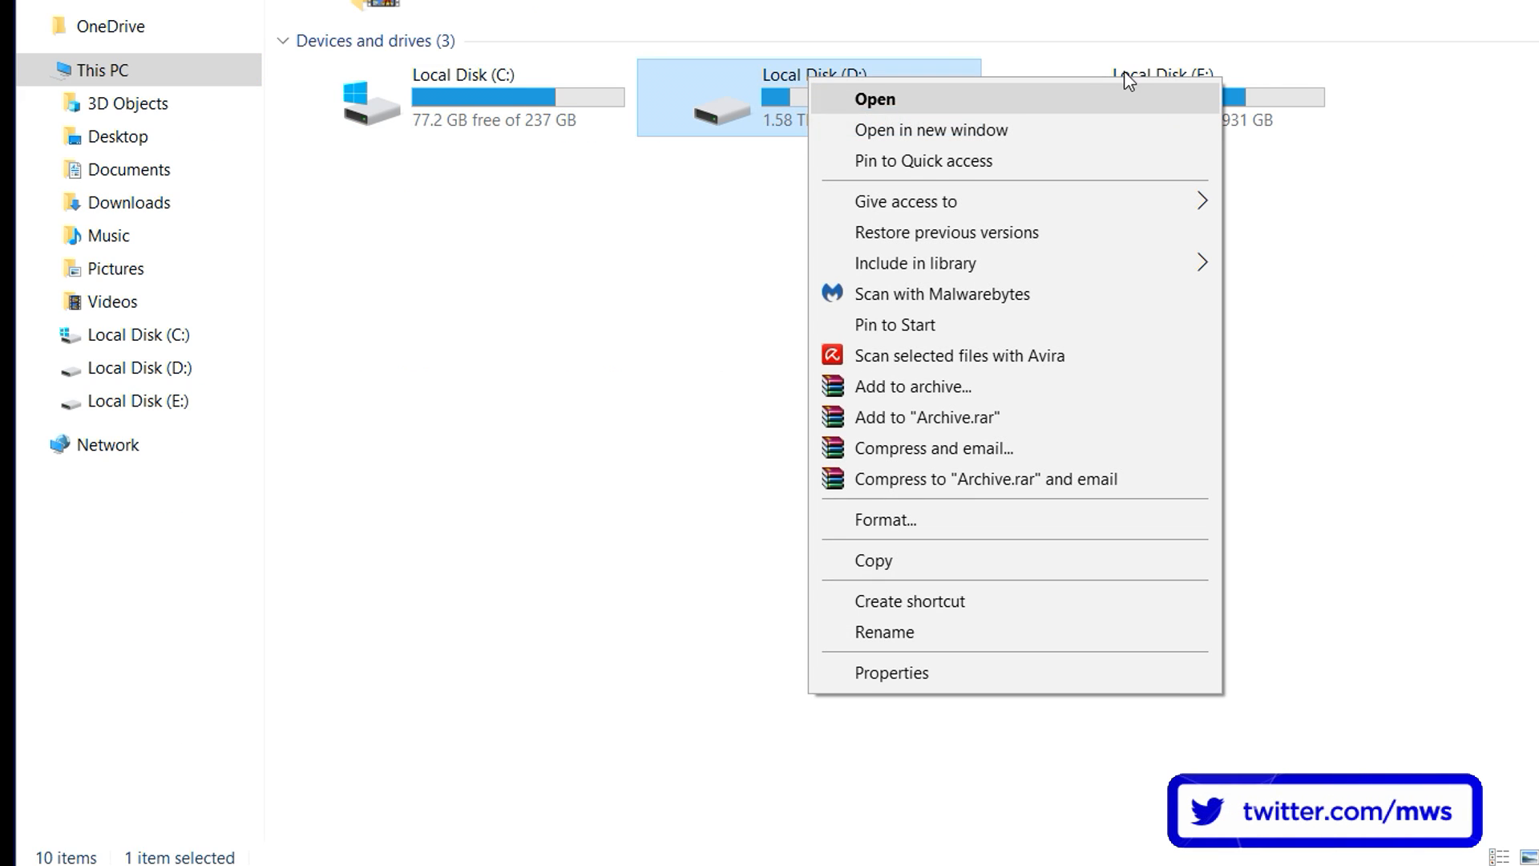
pyautogui.click(862, 673)
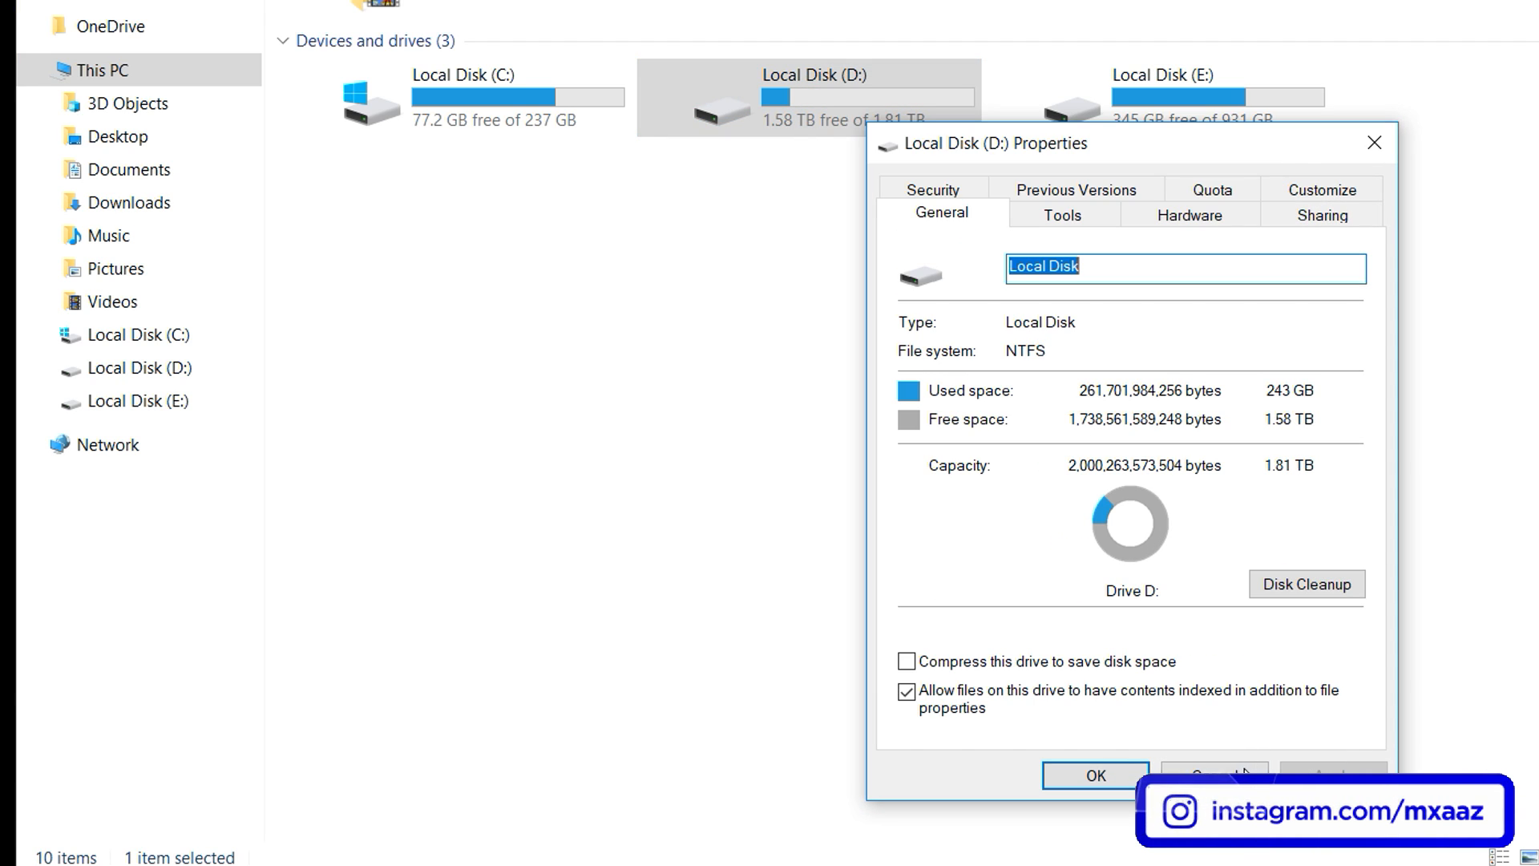
pyautogui.click(1244, 773)
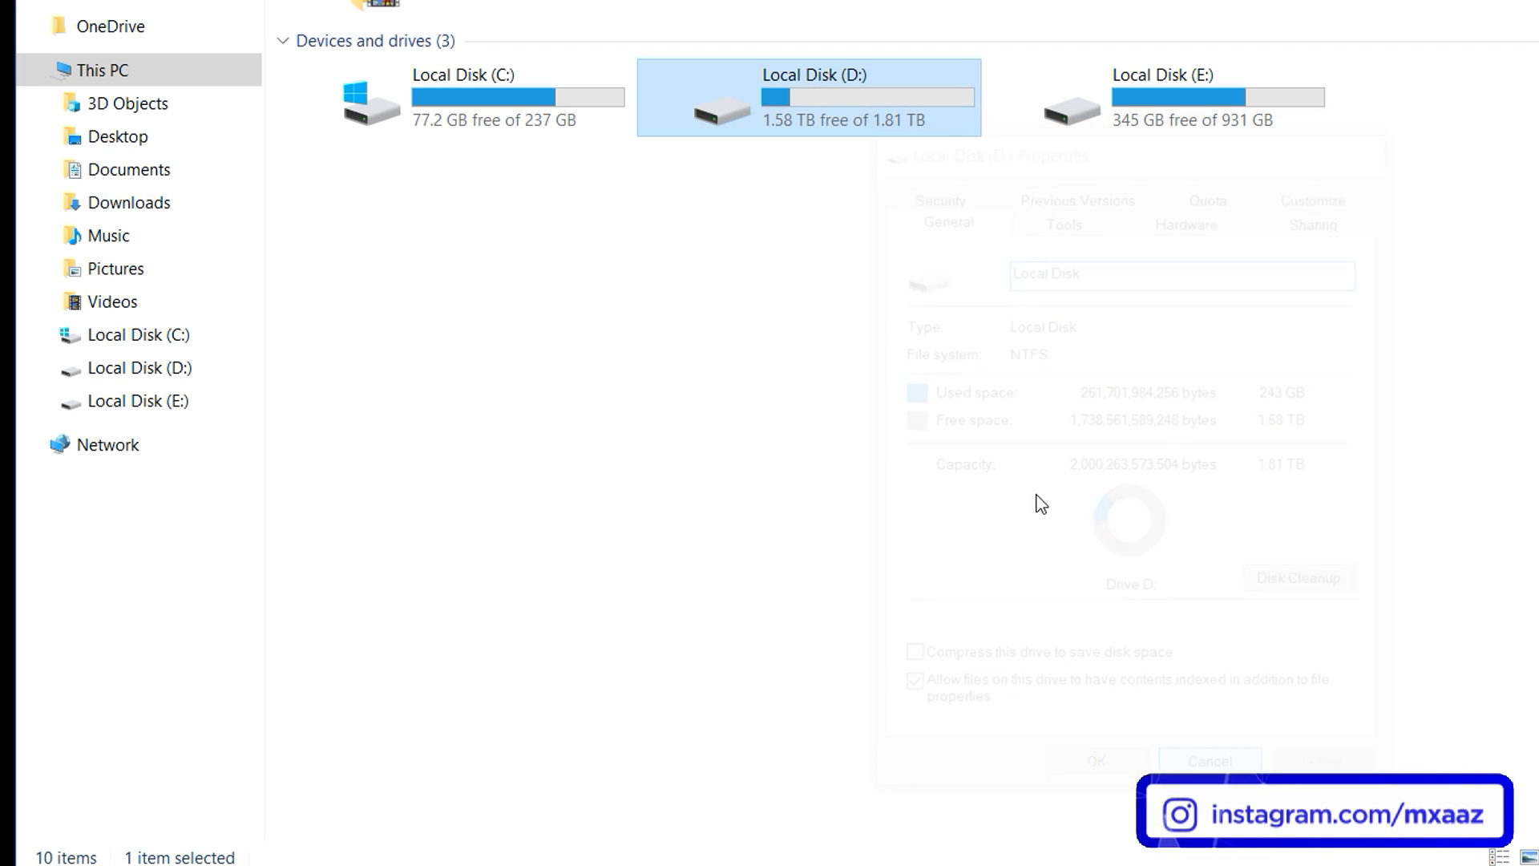
# Step: Open Control Panel by entering control as the location in the This PC window
pyautogui.click(785, 177)
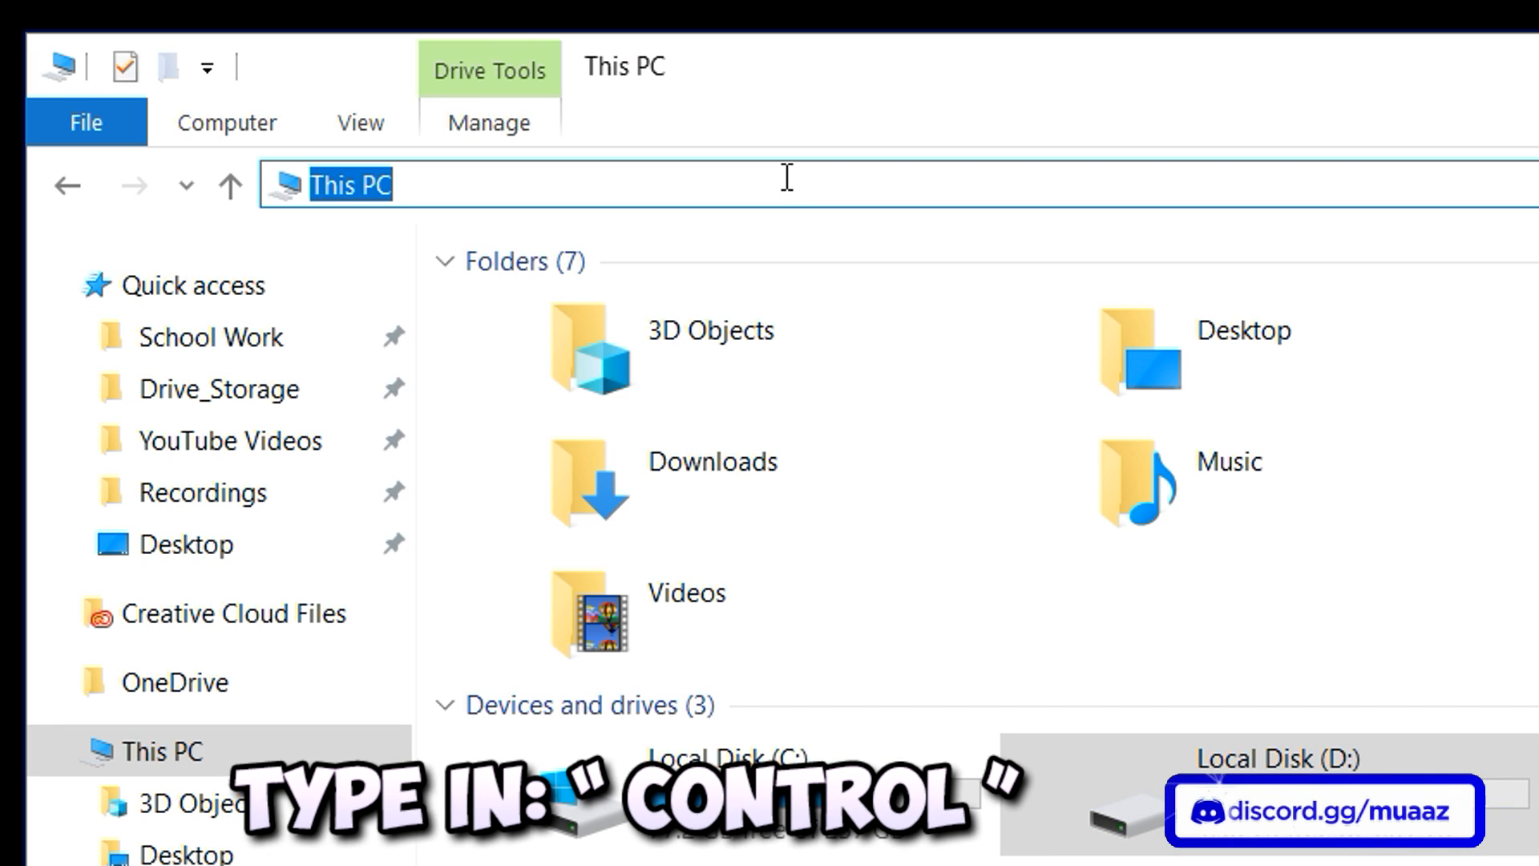
pyautogui.write('control')
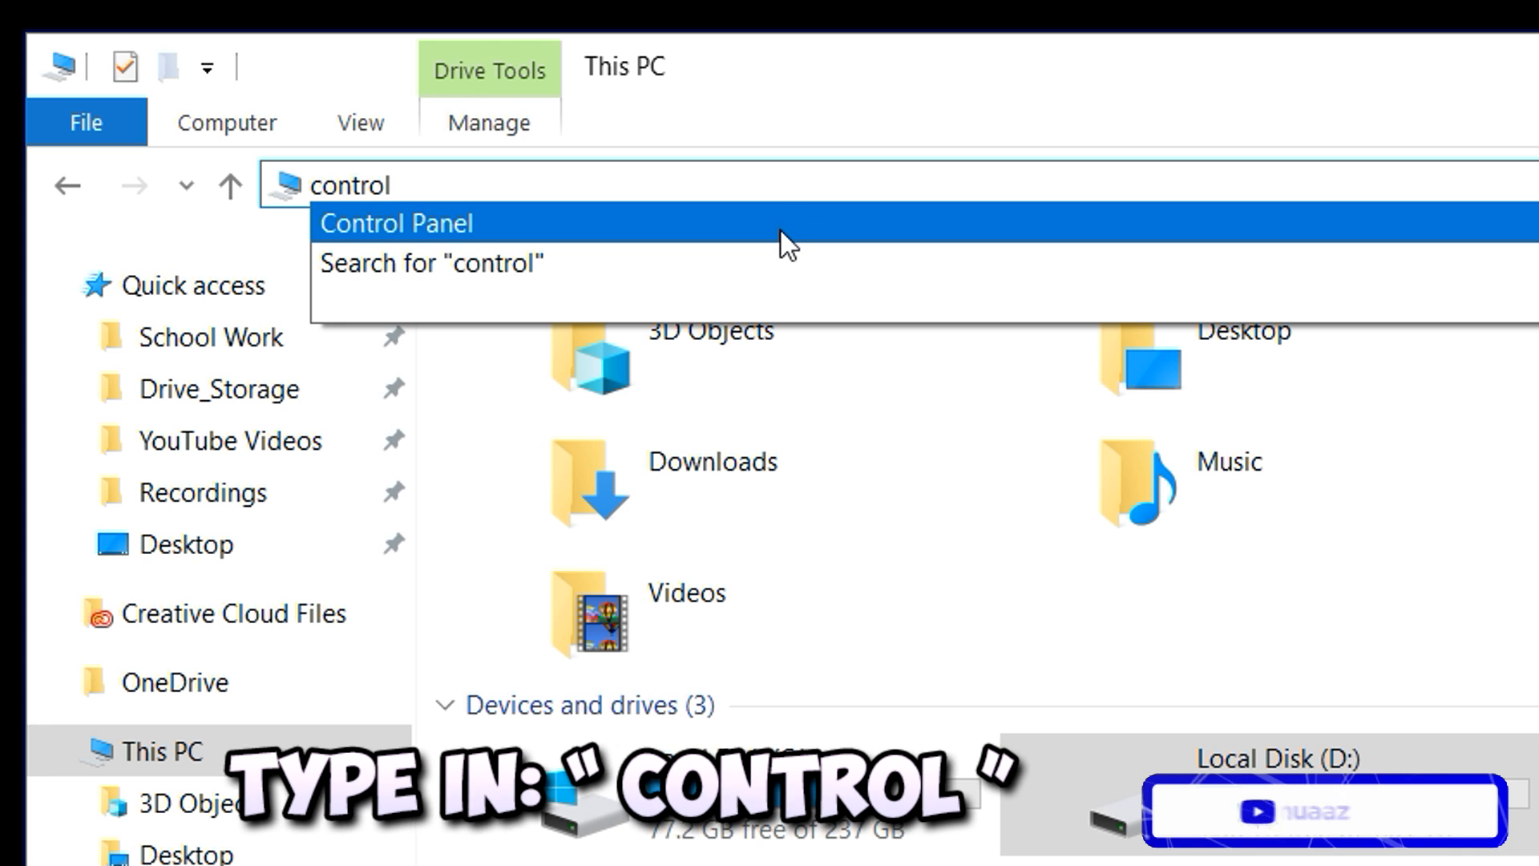
pyautogui.click(781, 224)
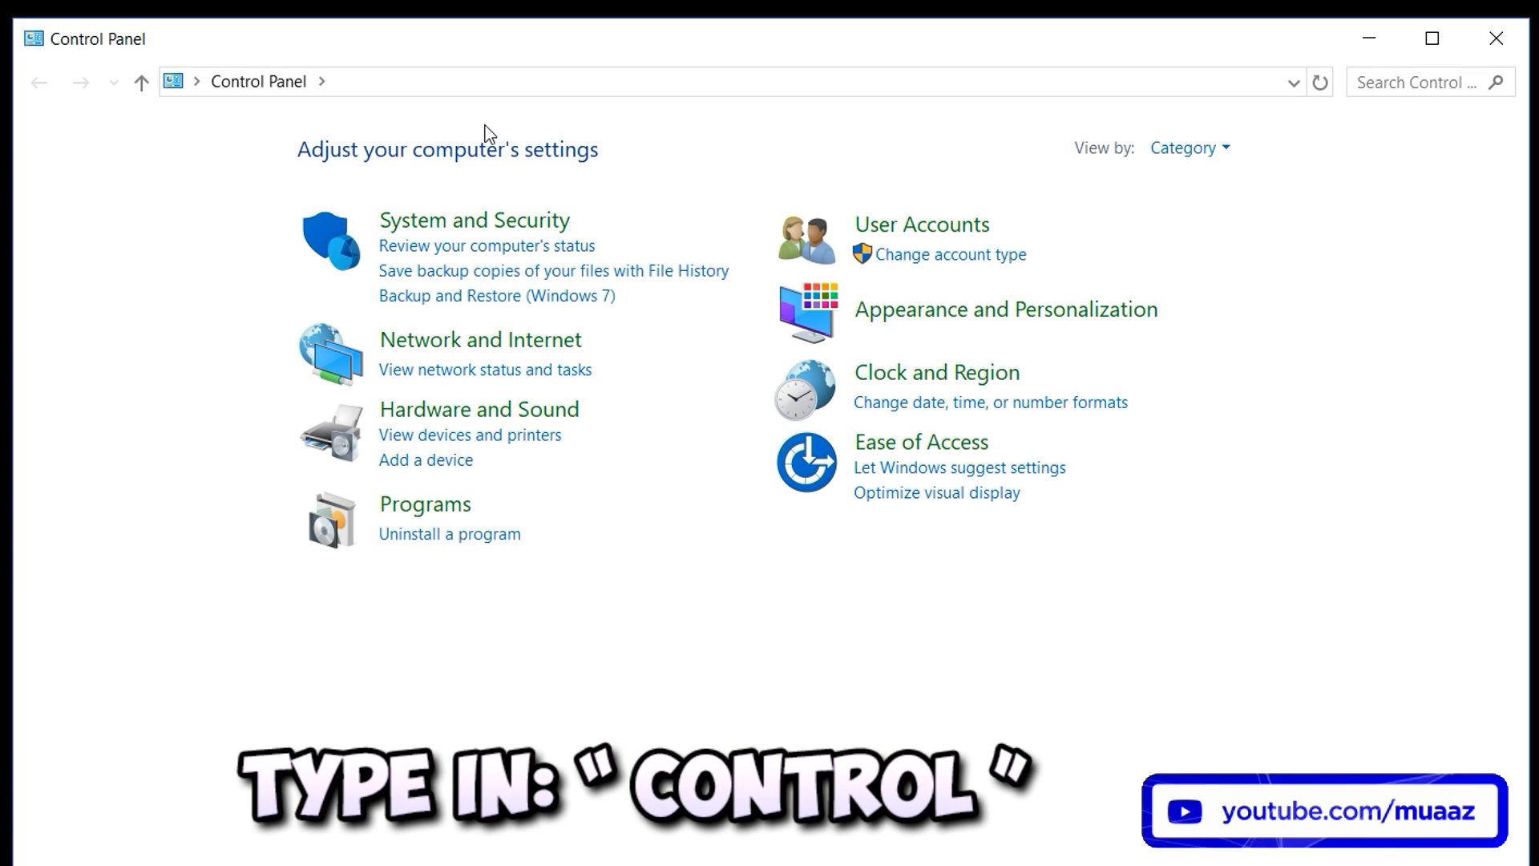
# Step: Search Control Panel for power, open Power Options, and collapse and re-expand the additional power plans
pyautogui.click(1388, 89)
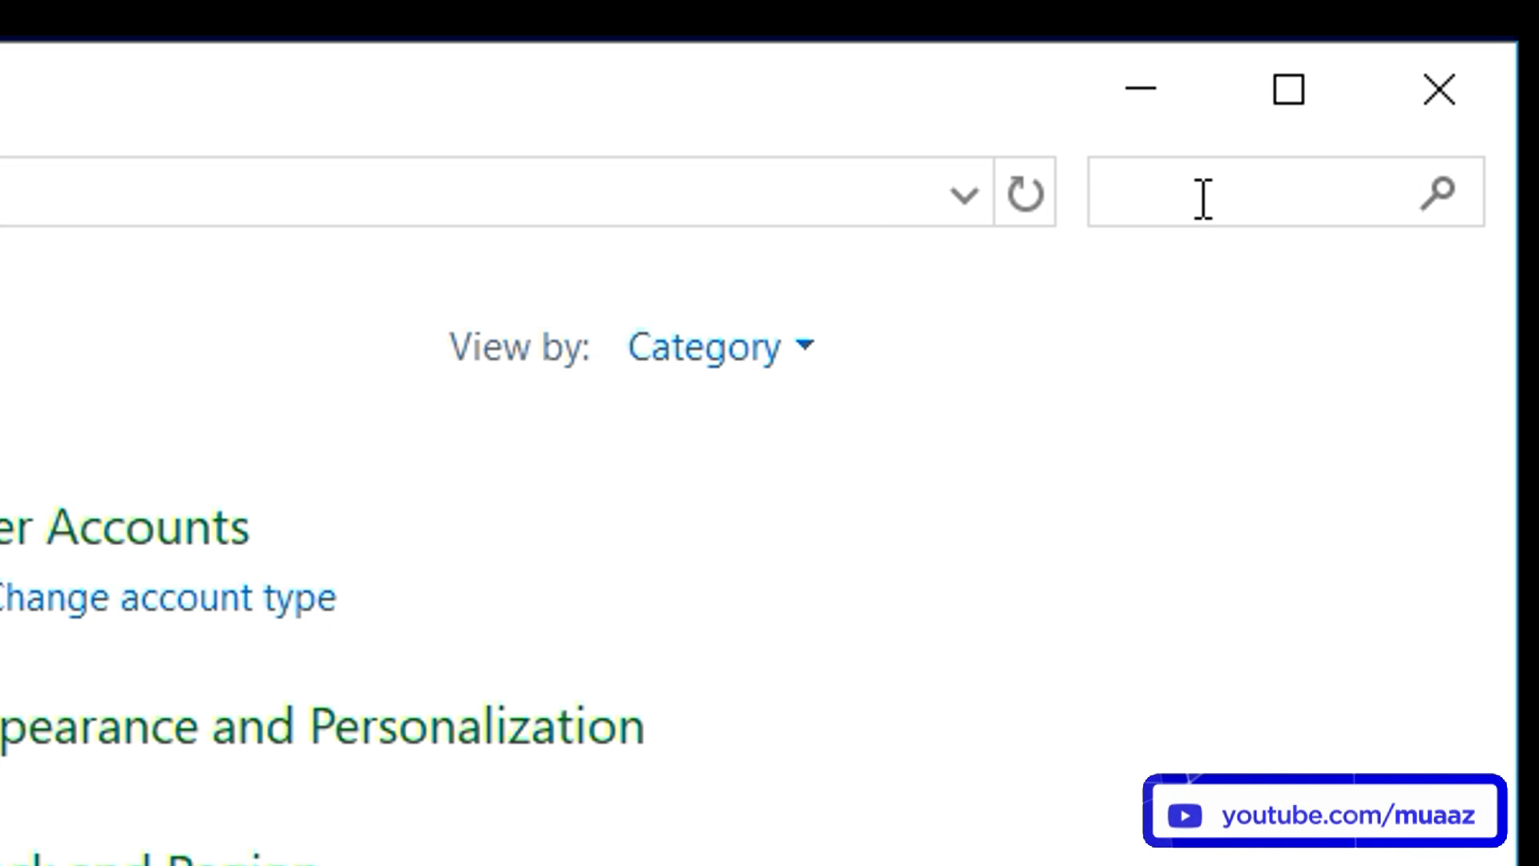
pyautogui.write('powr')
pyautogui.press('BackSpace')
pyautogui.write('er')
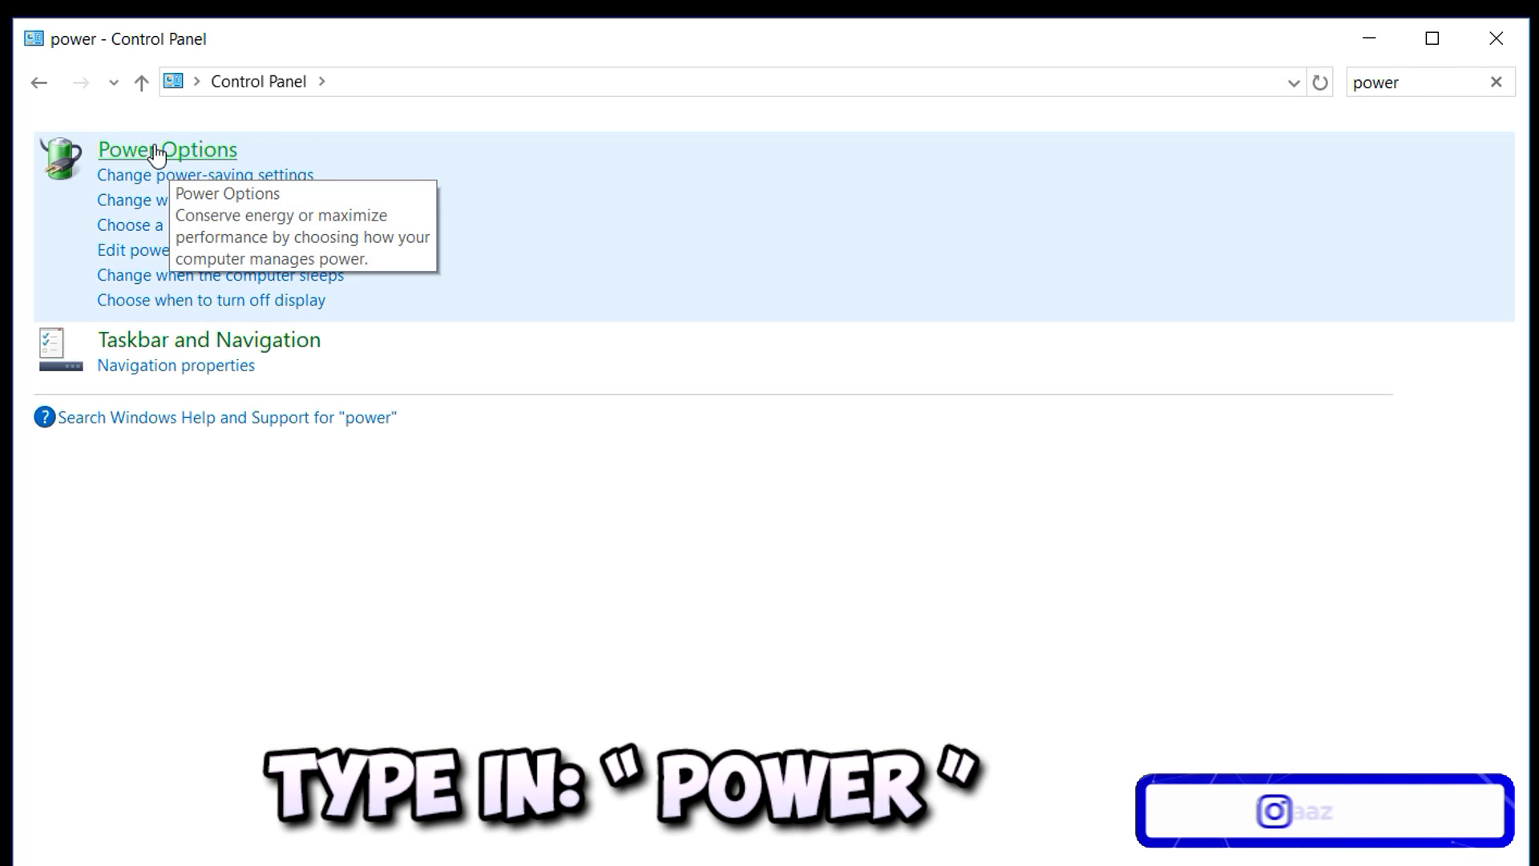
pyautogui.click(170, 157)
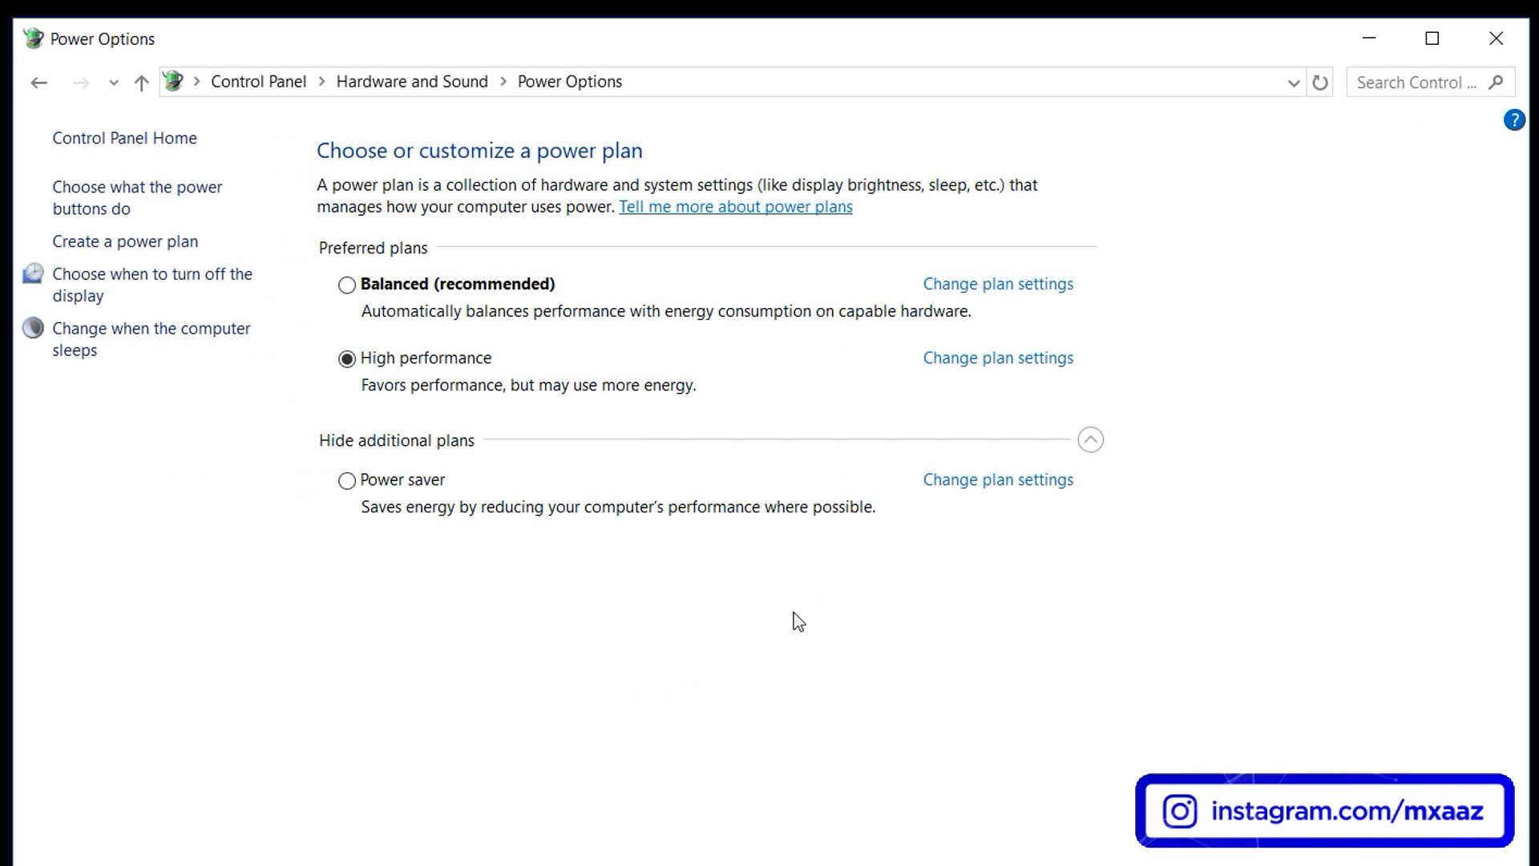
pyautogui.click(1087, 442)
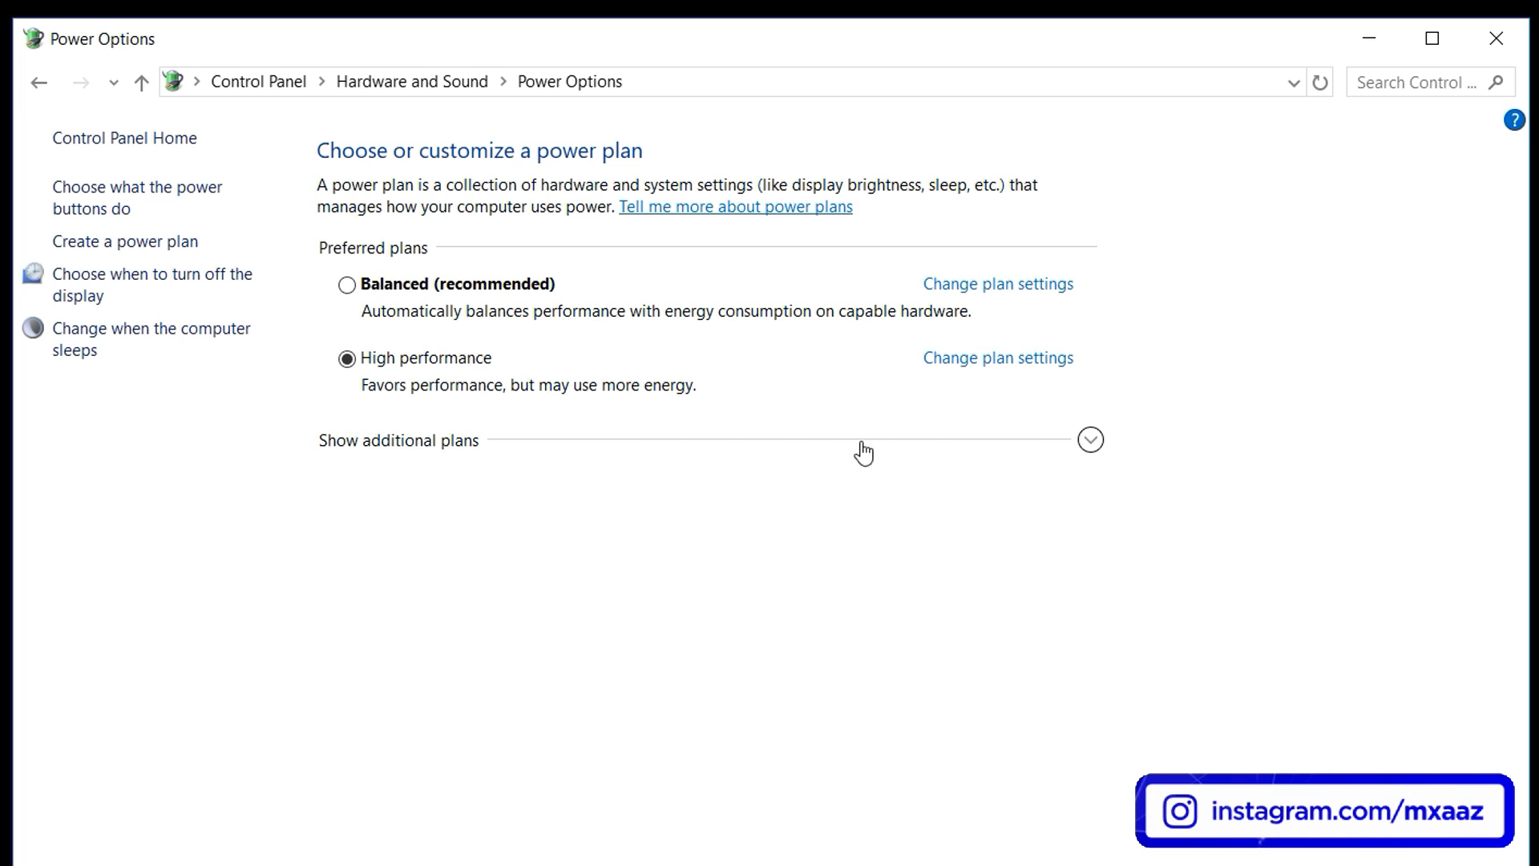
pyautogui.click(1090, 443)
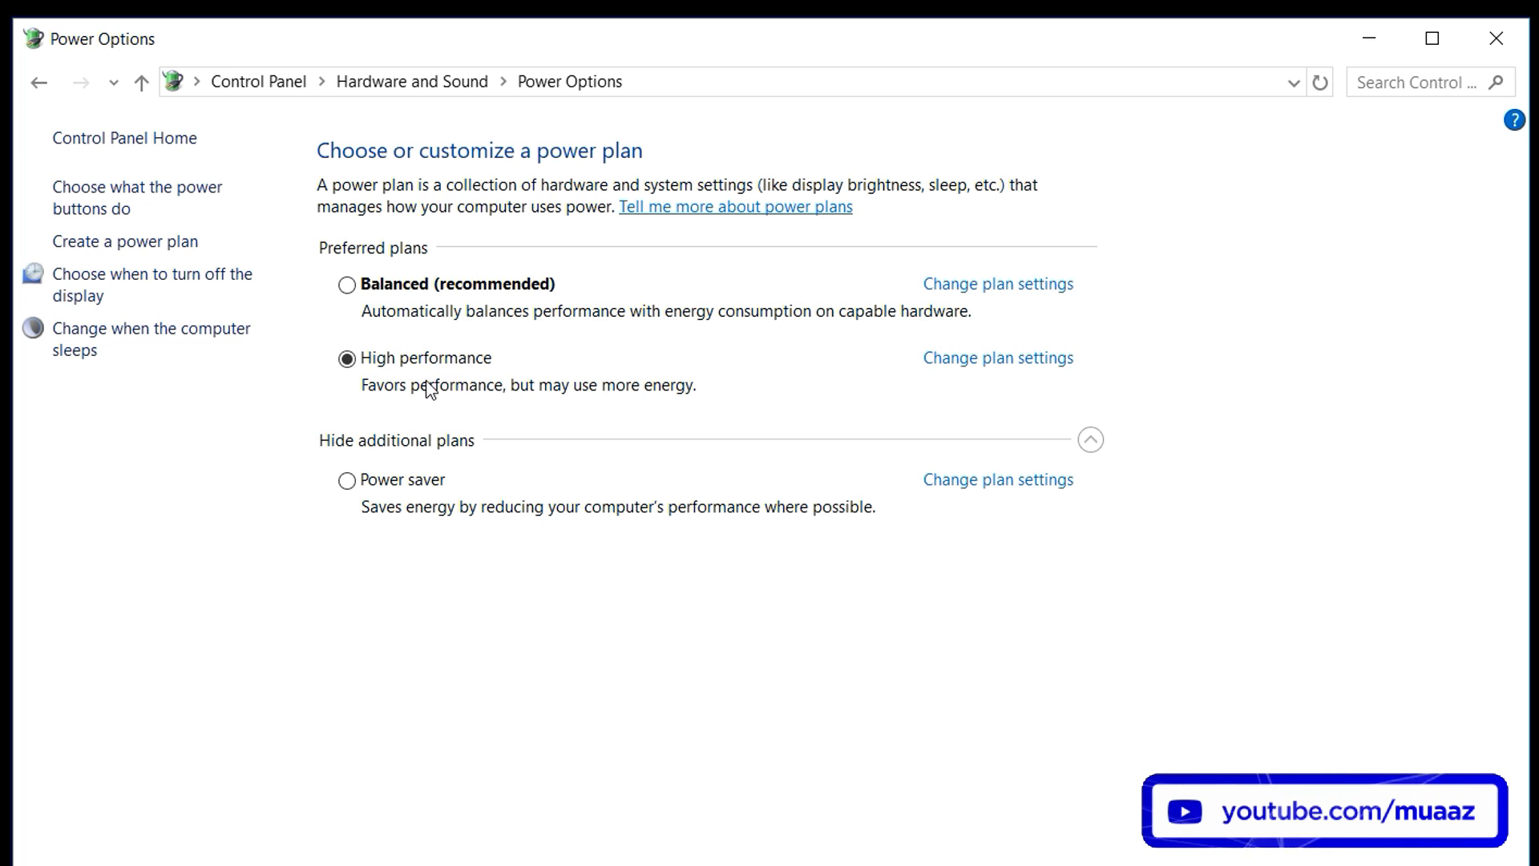
# Step: Search Control Panel for advanced, open the performance settings in advanced system settings, and choose Adjust for best performance
pyautogui.click(38, 82)
pyautogui.click(1422, 78)
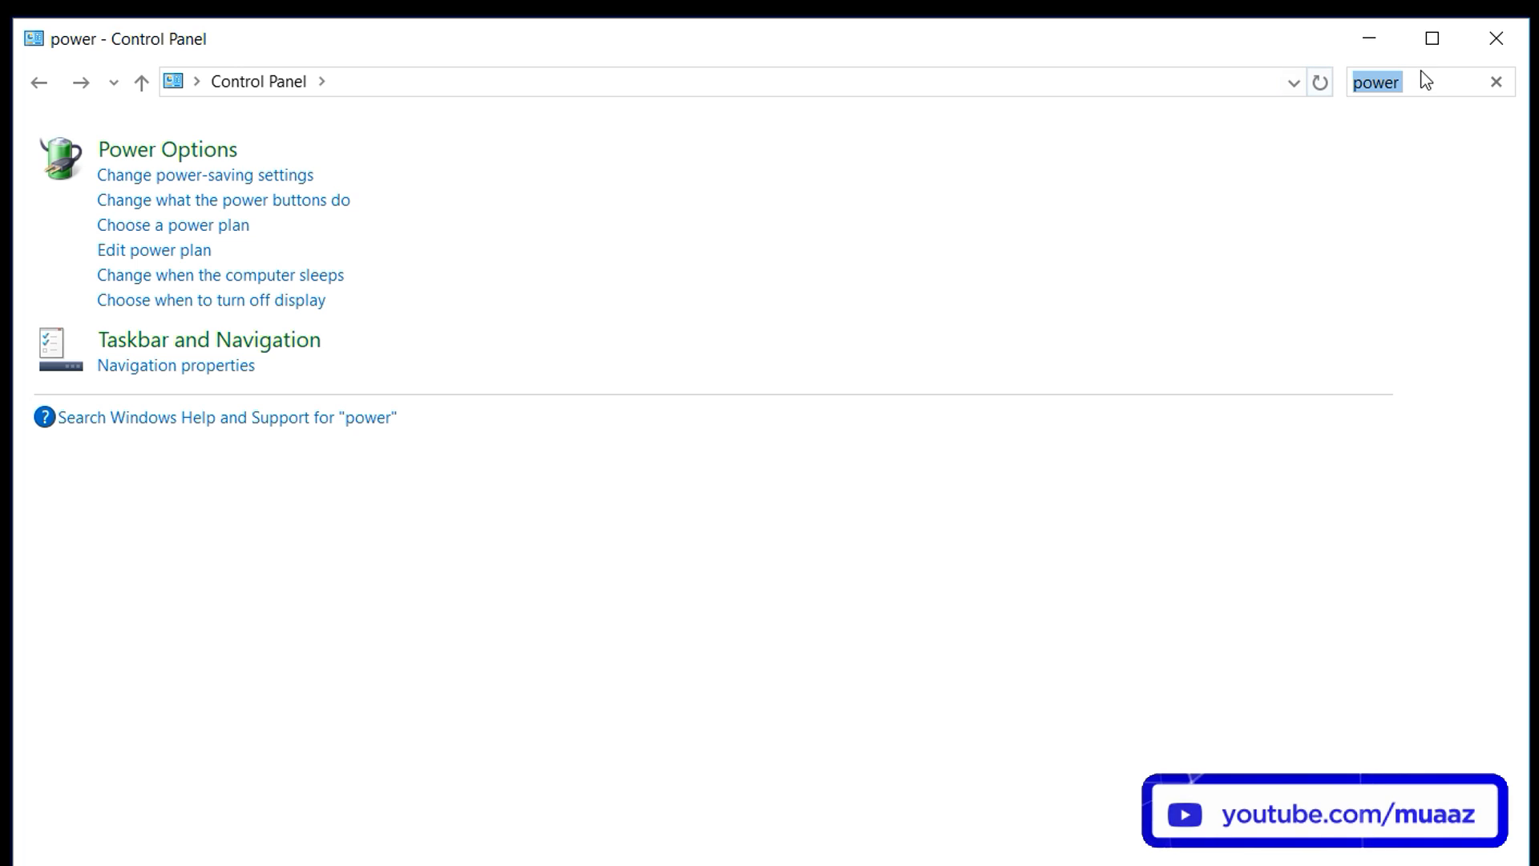
pyautogui.write('advanced')
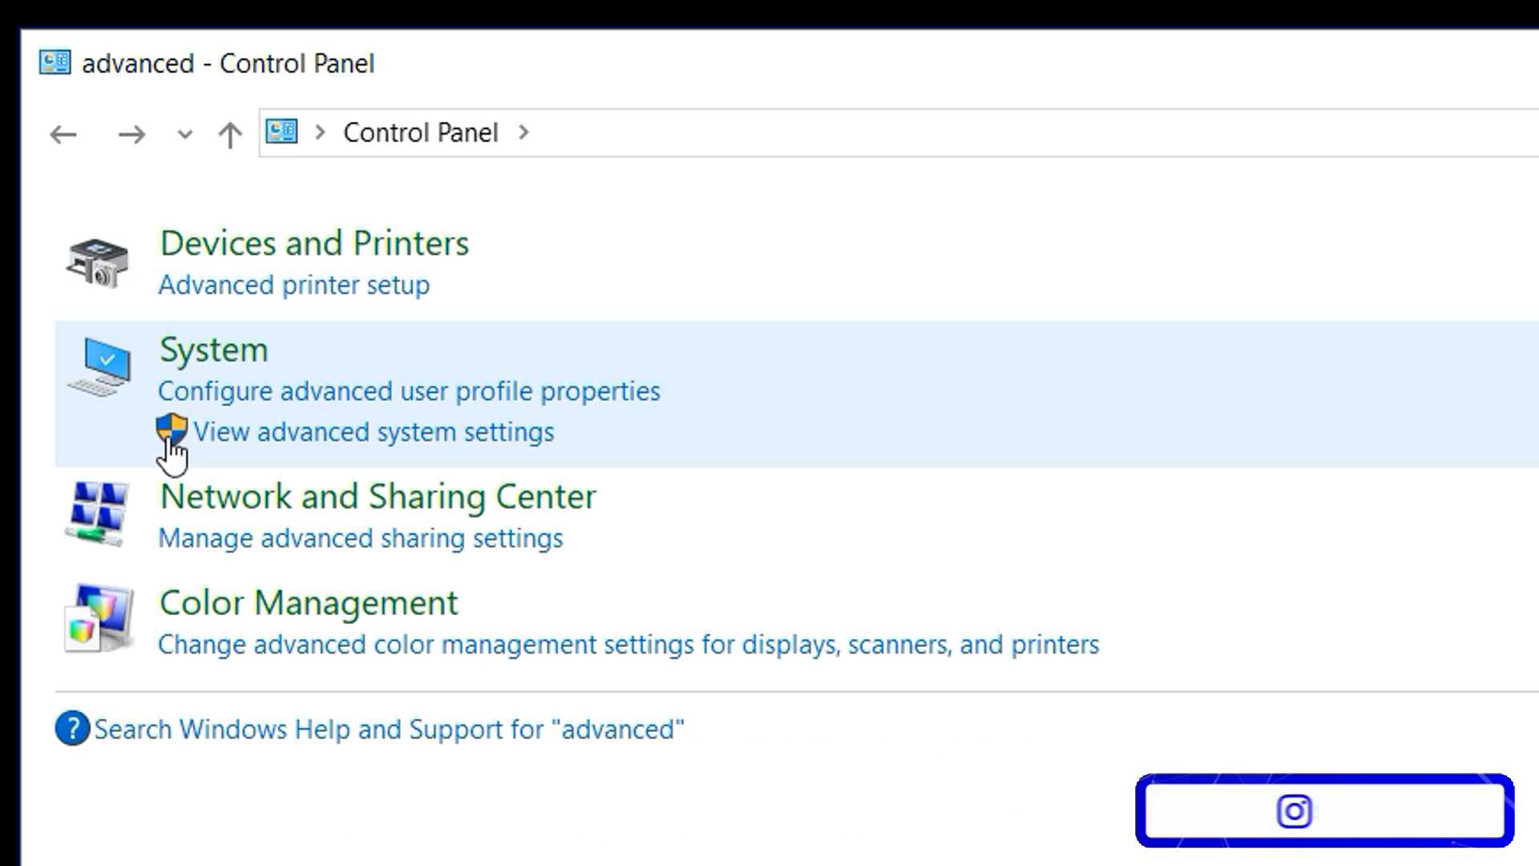
pyautogui.click(265, 437)
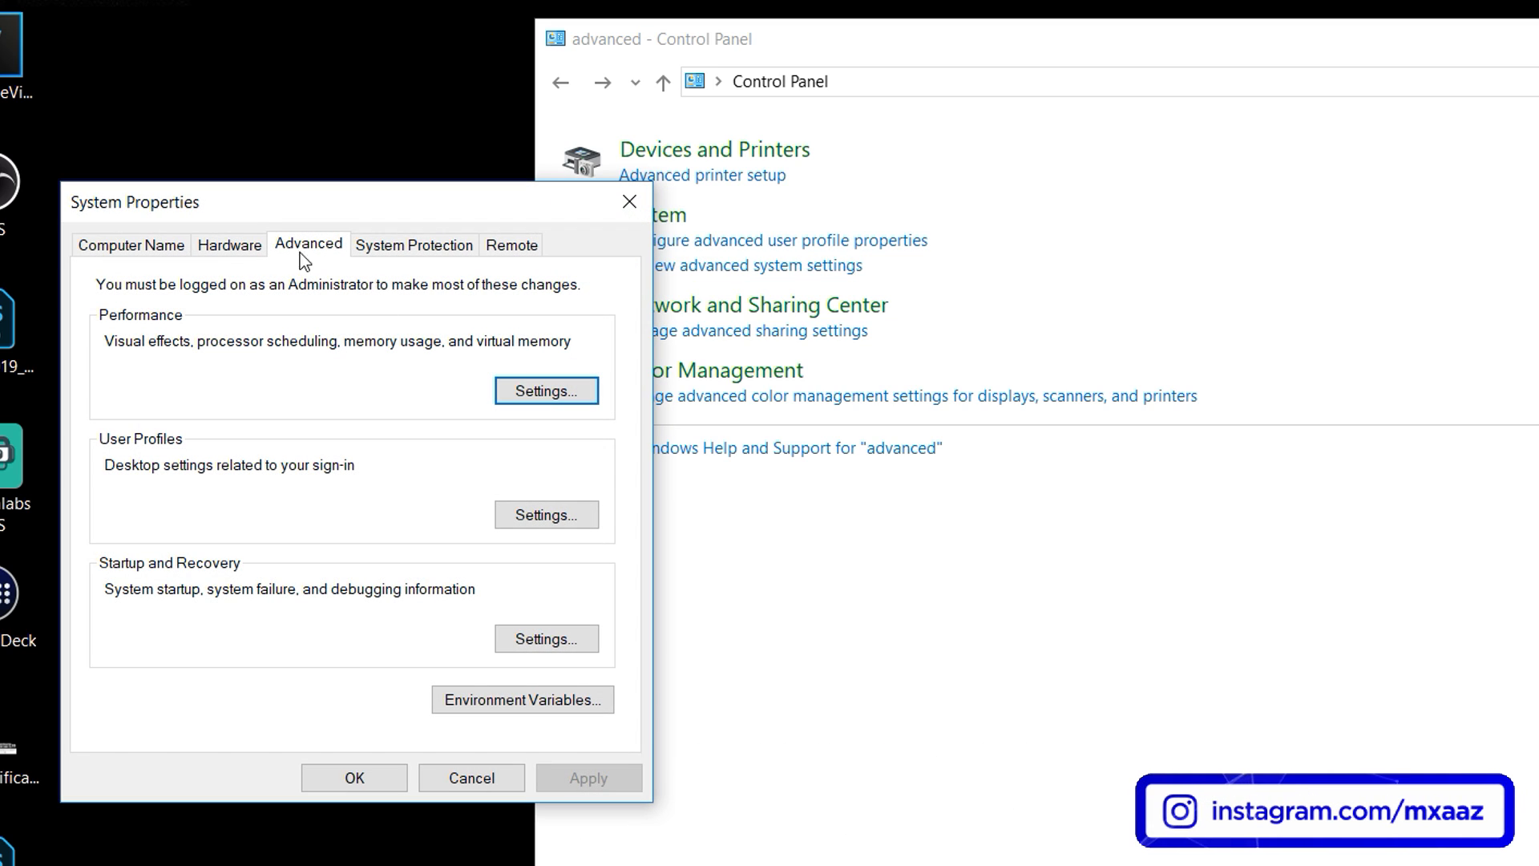
pyautogui.click(553, 390)
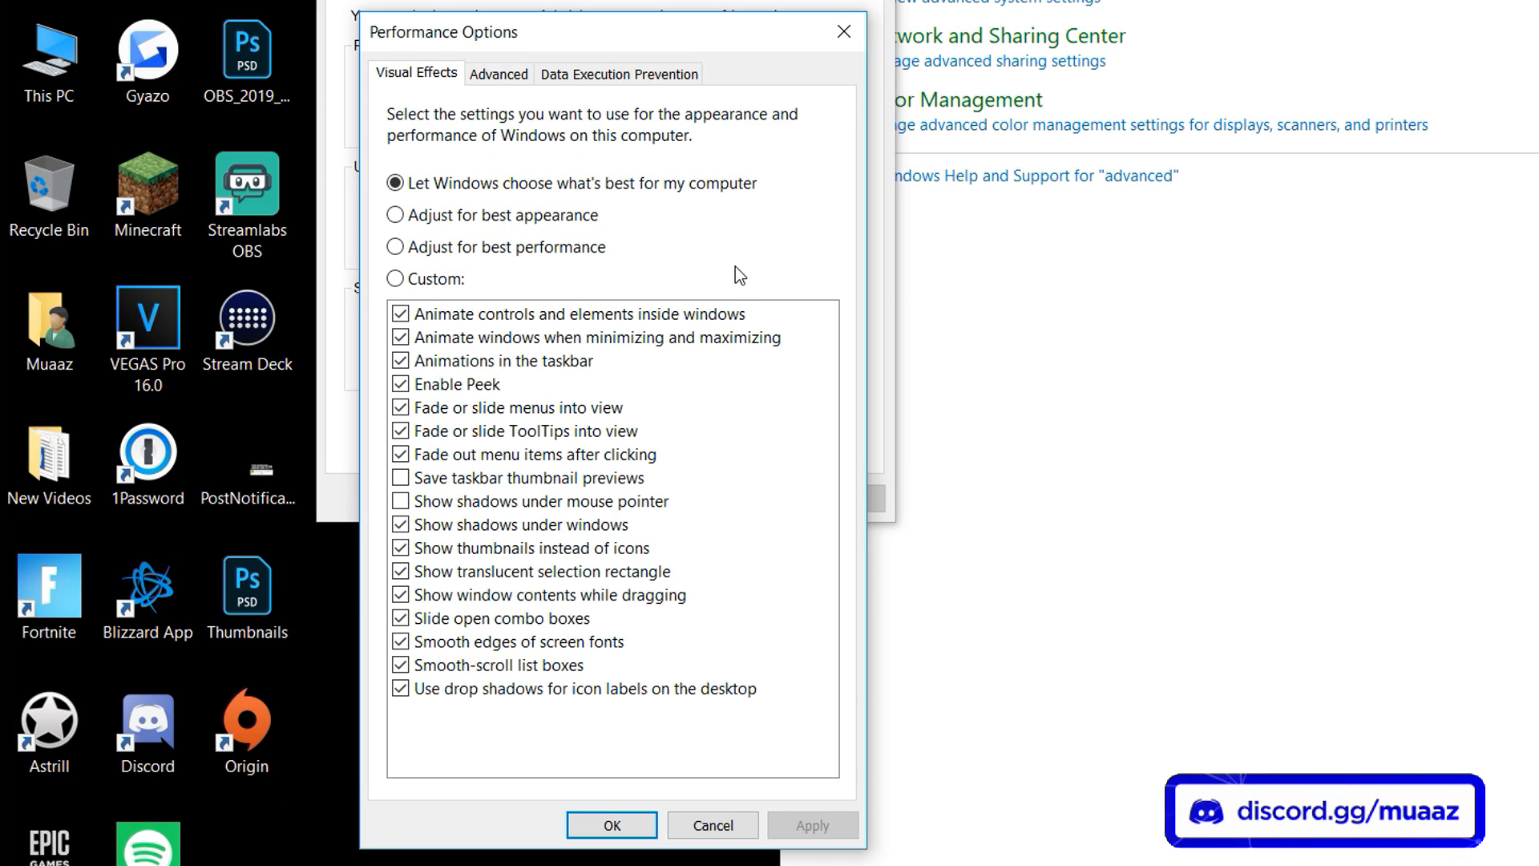
pyautogui.click(478, 250)
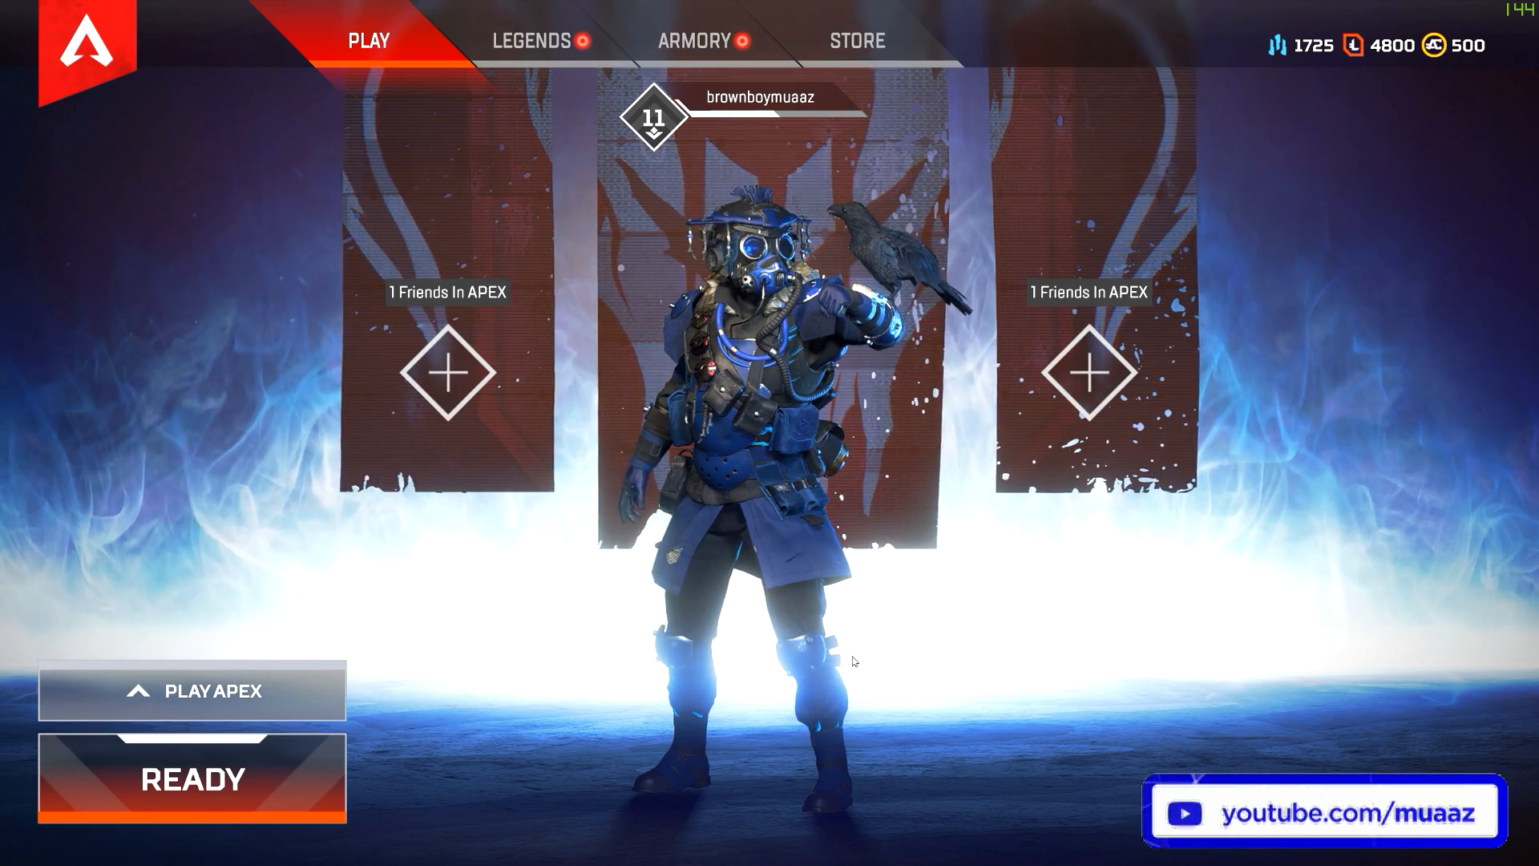
# Step: Switch to Apex Legends, open its settings, and look through the Mouse/Keyboard, Controller and Video options, ending in Video
pyautogui.click(1488, 796)
pyautogui.click(728, 447)
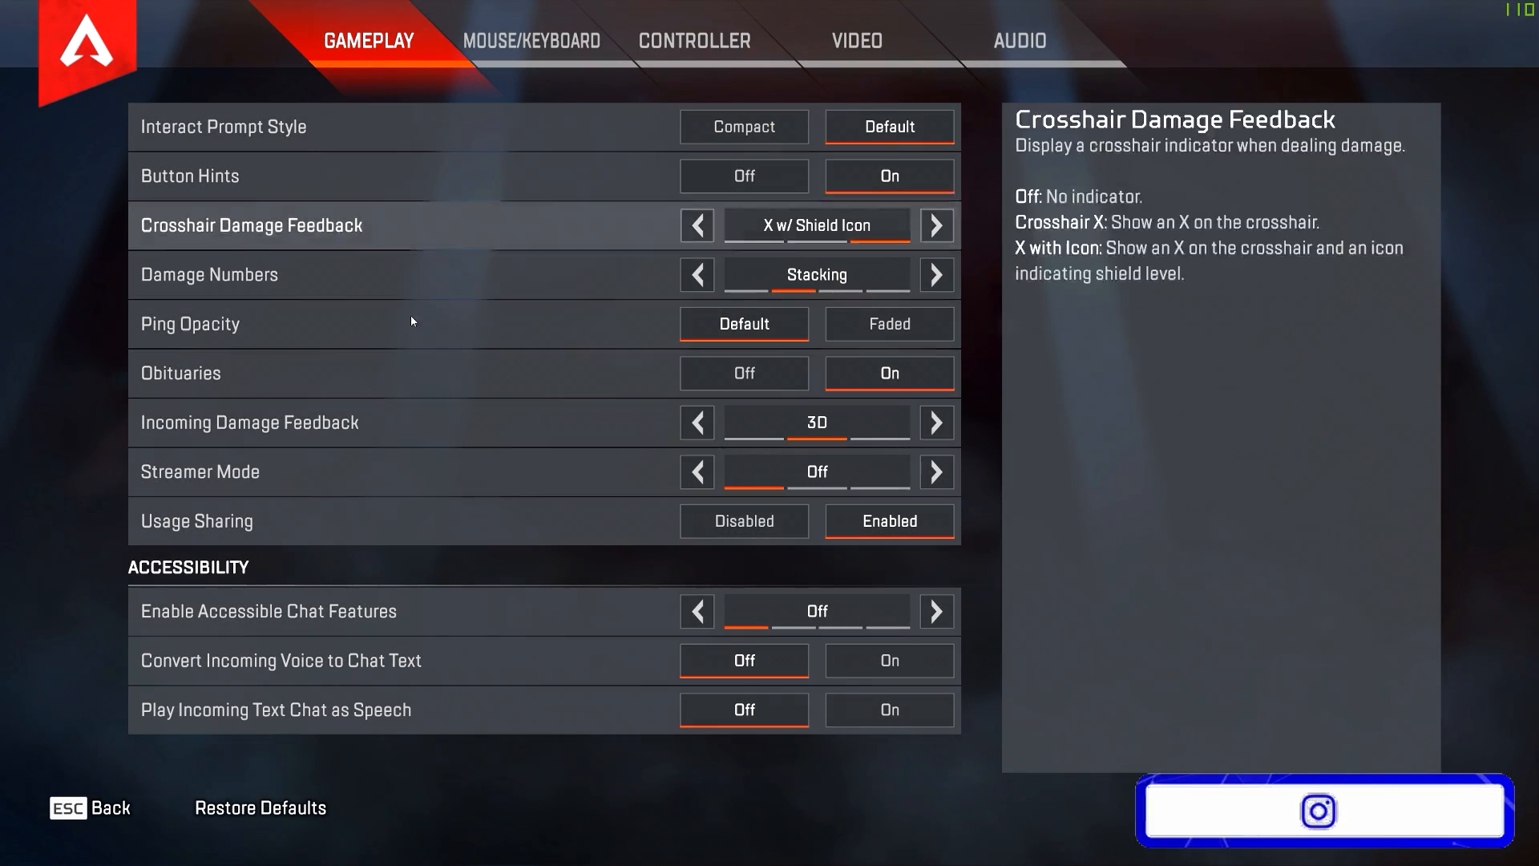
pyautogui.click(538, 34)
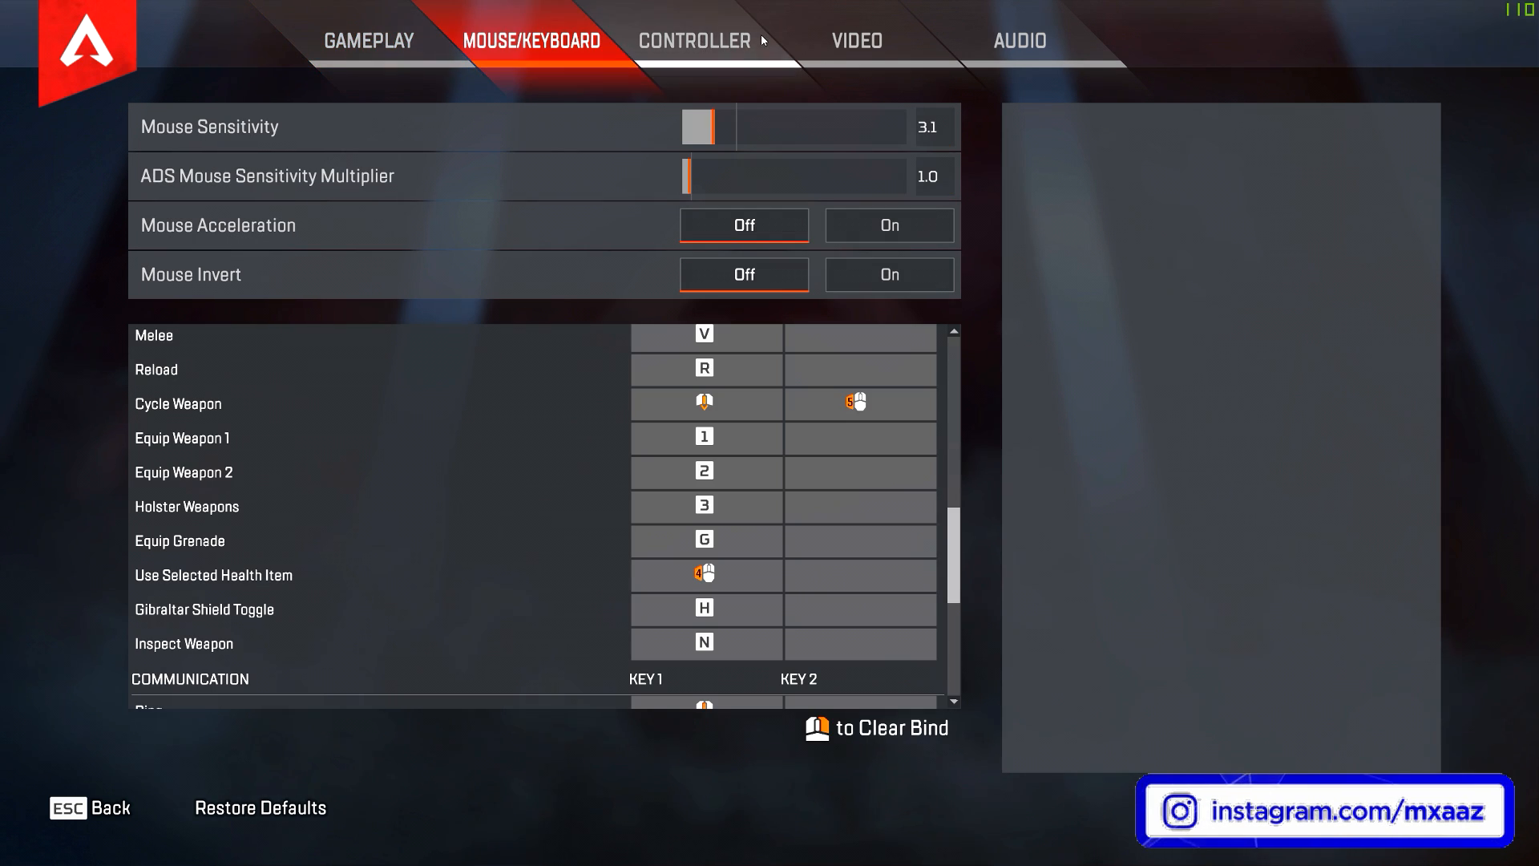
pyautogui.click(720, 39)
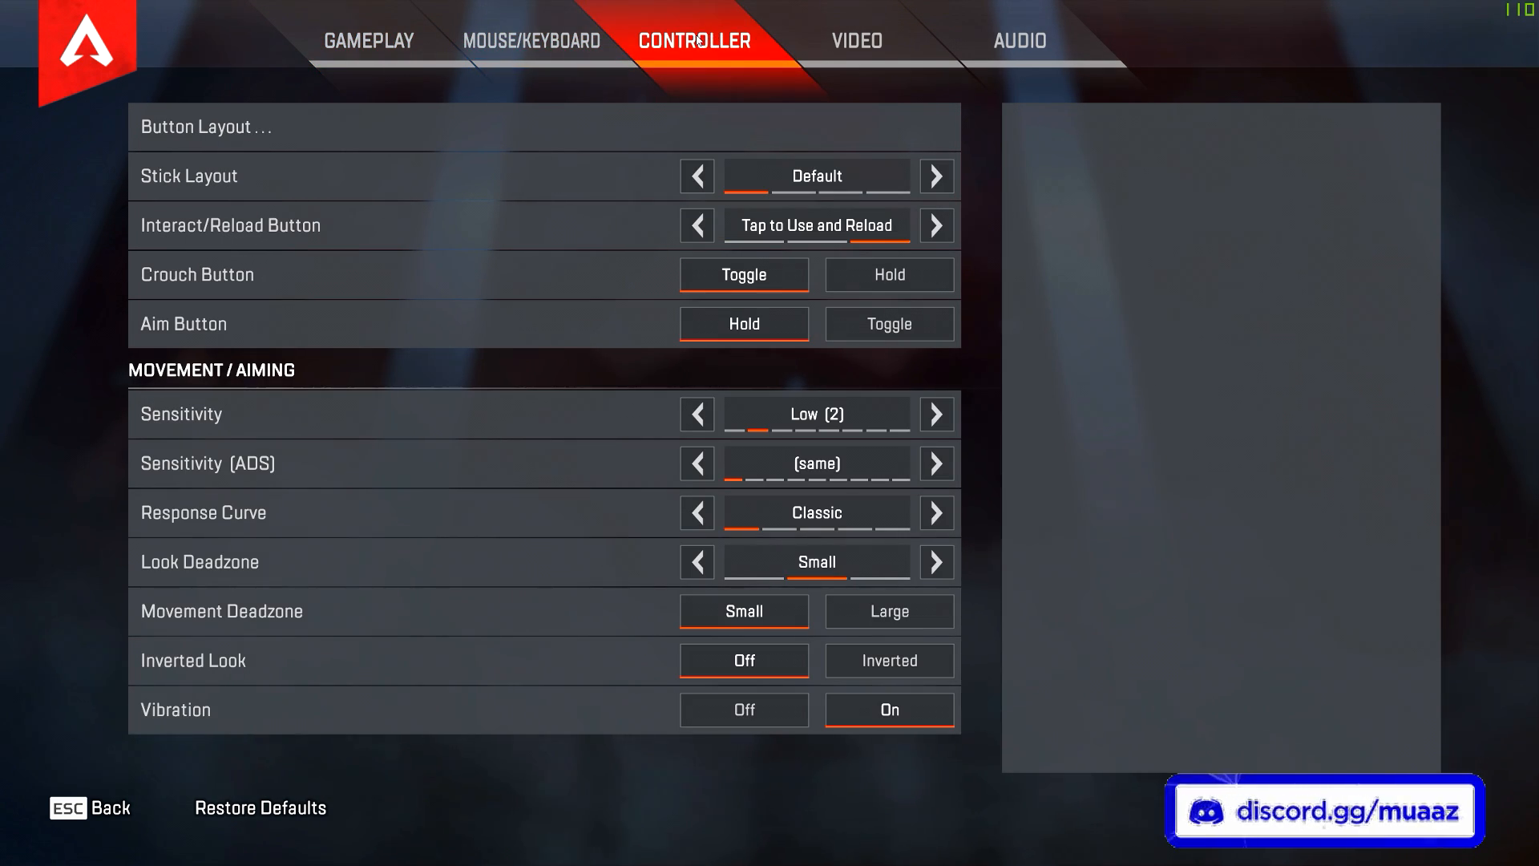
pyautogui.click(827, 37)
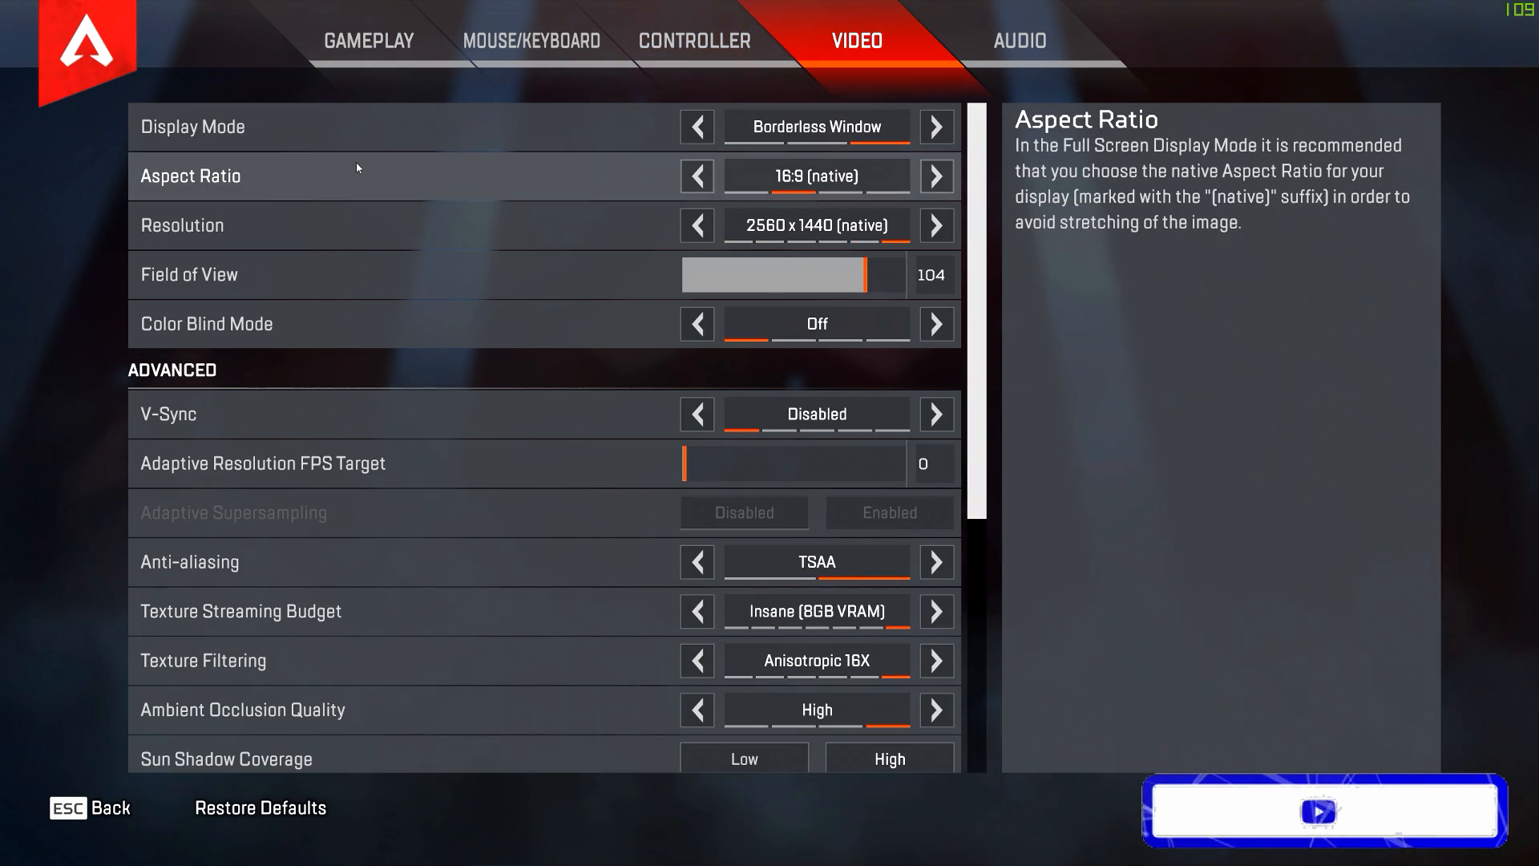
pyautogui.scroll(-3, 356, 162)
pyautogui.scroll(-2, 367, 166)
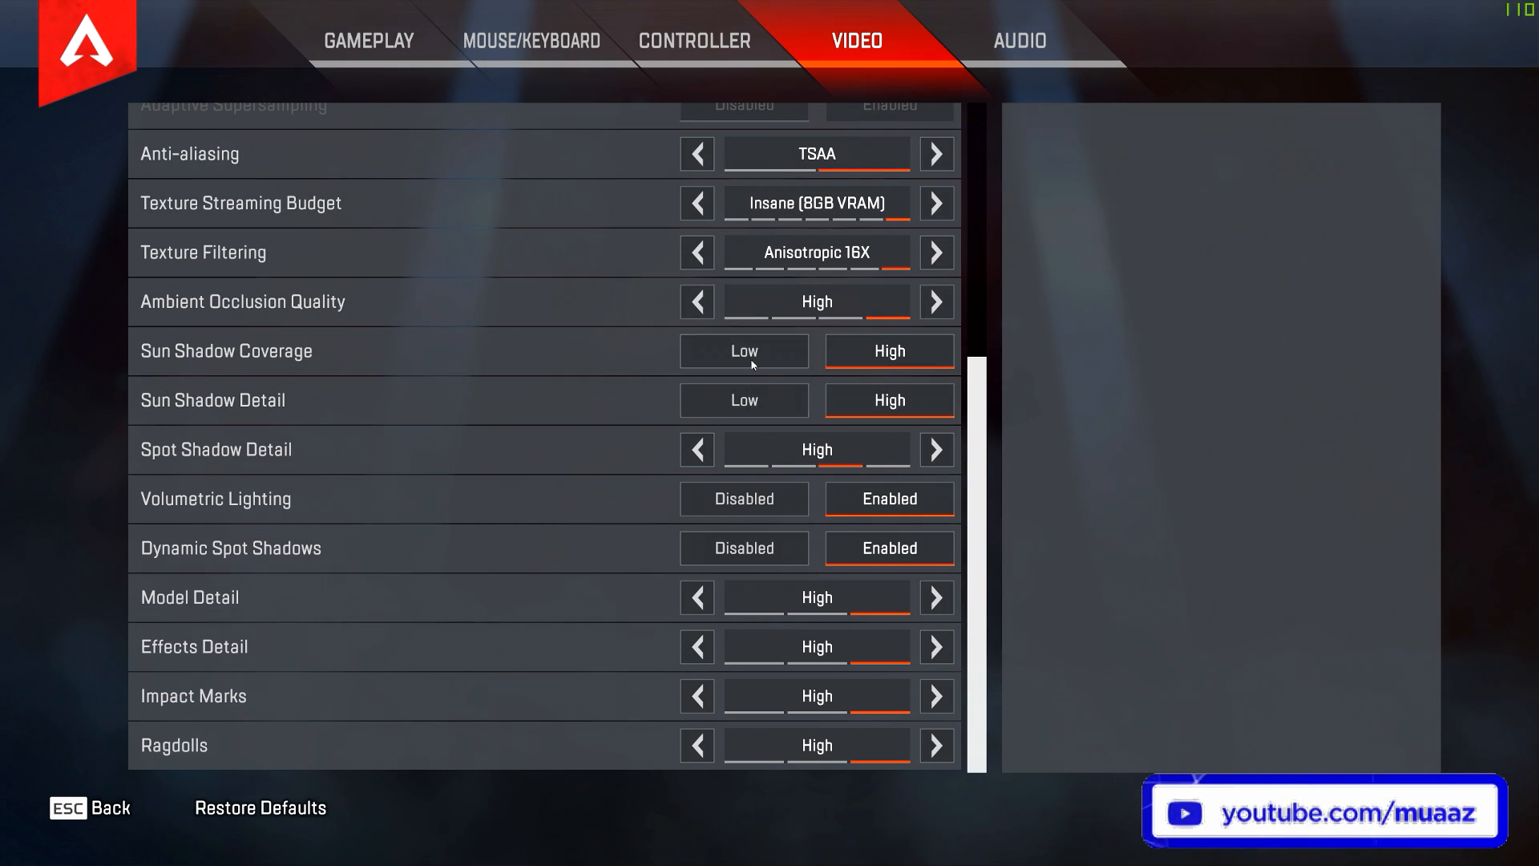
pyautogui.scroll(5, 537, 387)
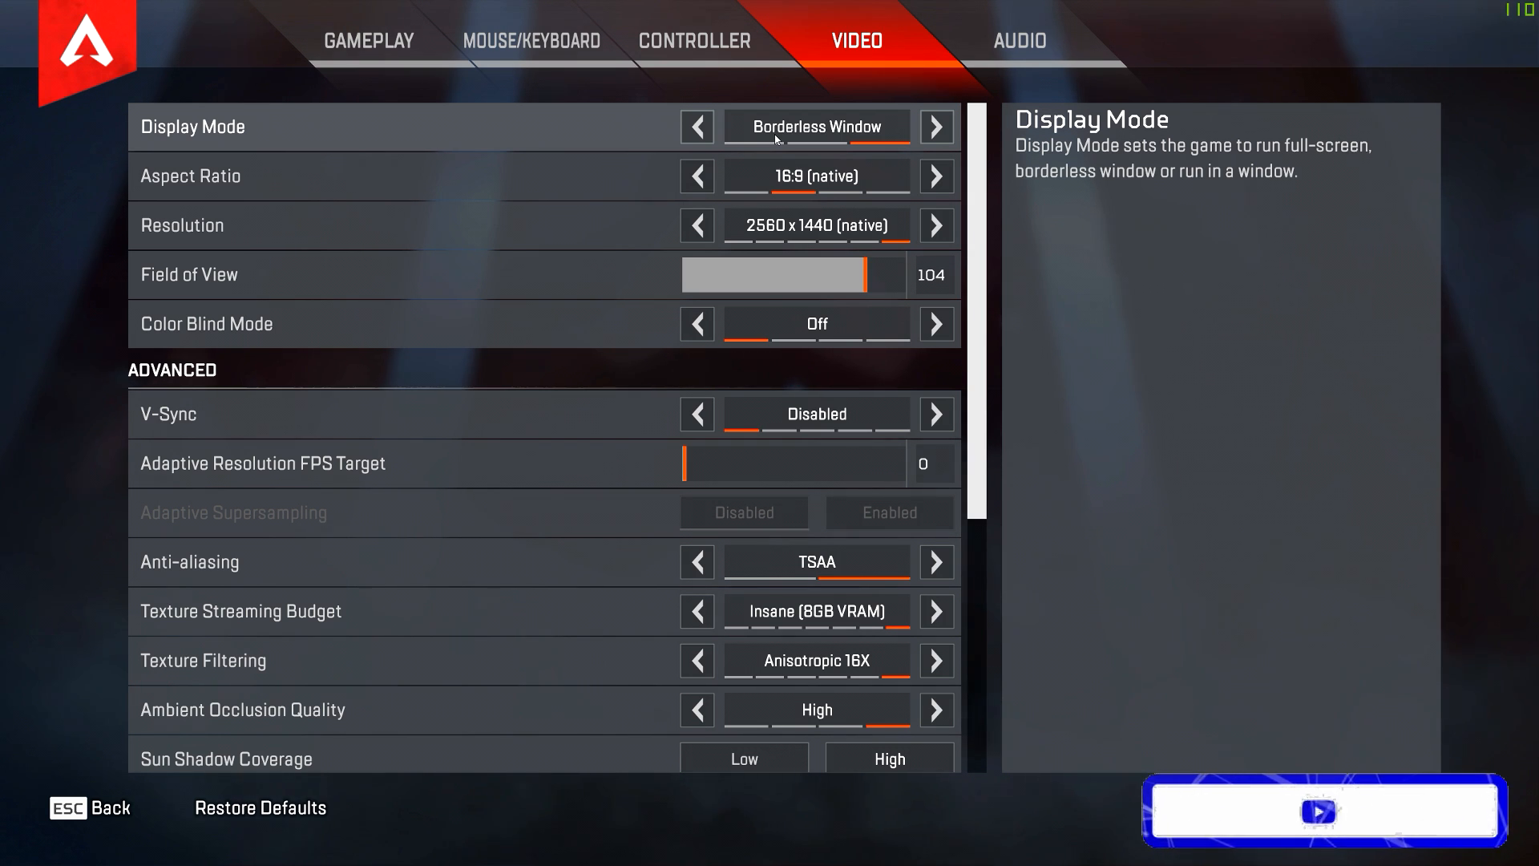
# Step: Try the Full Screen display mode and alternate the resolution between 1920 x 1080 and 2560 x 1440 (native)
pyautogui.click(699, 125)
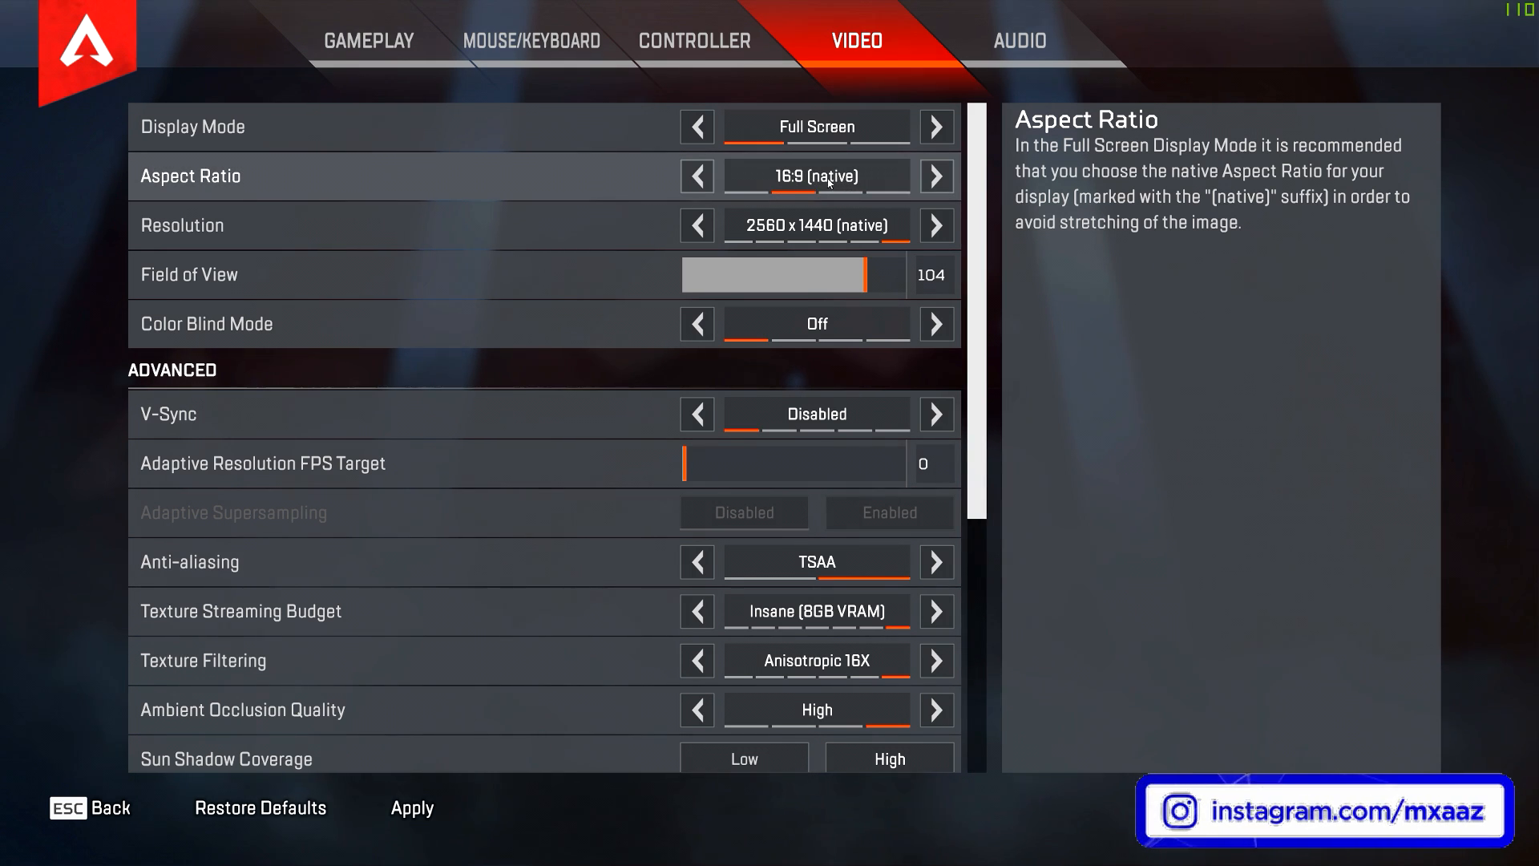
pyautogui.click(697, 227)
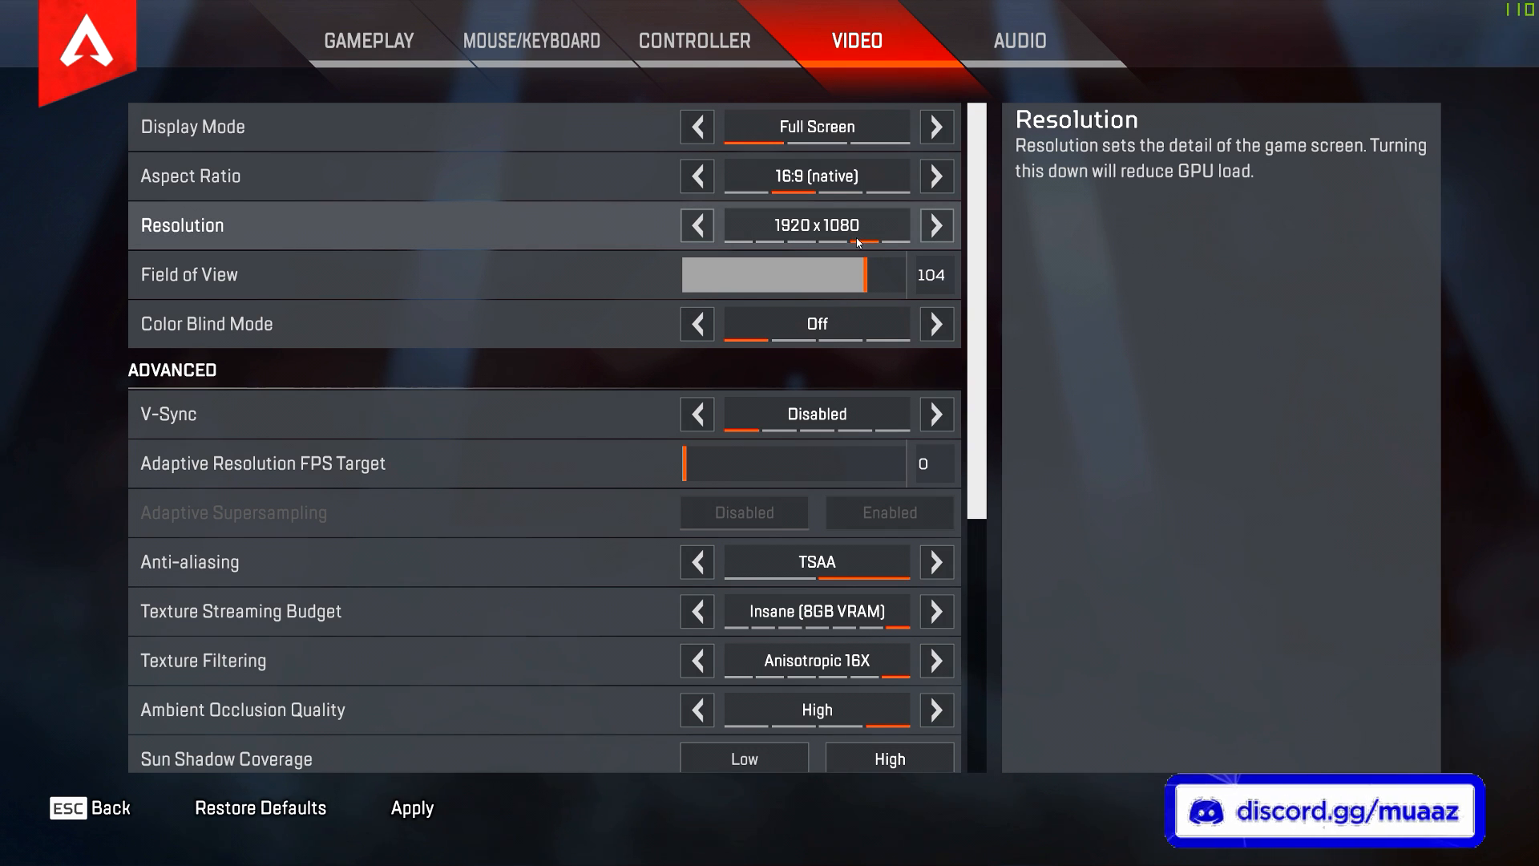
pyautogui.click(936, 227)
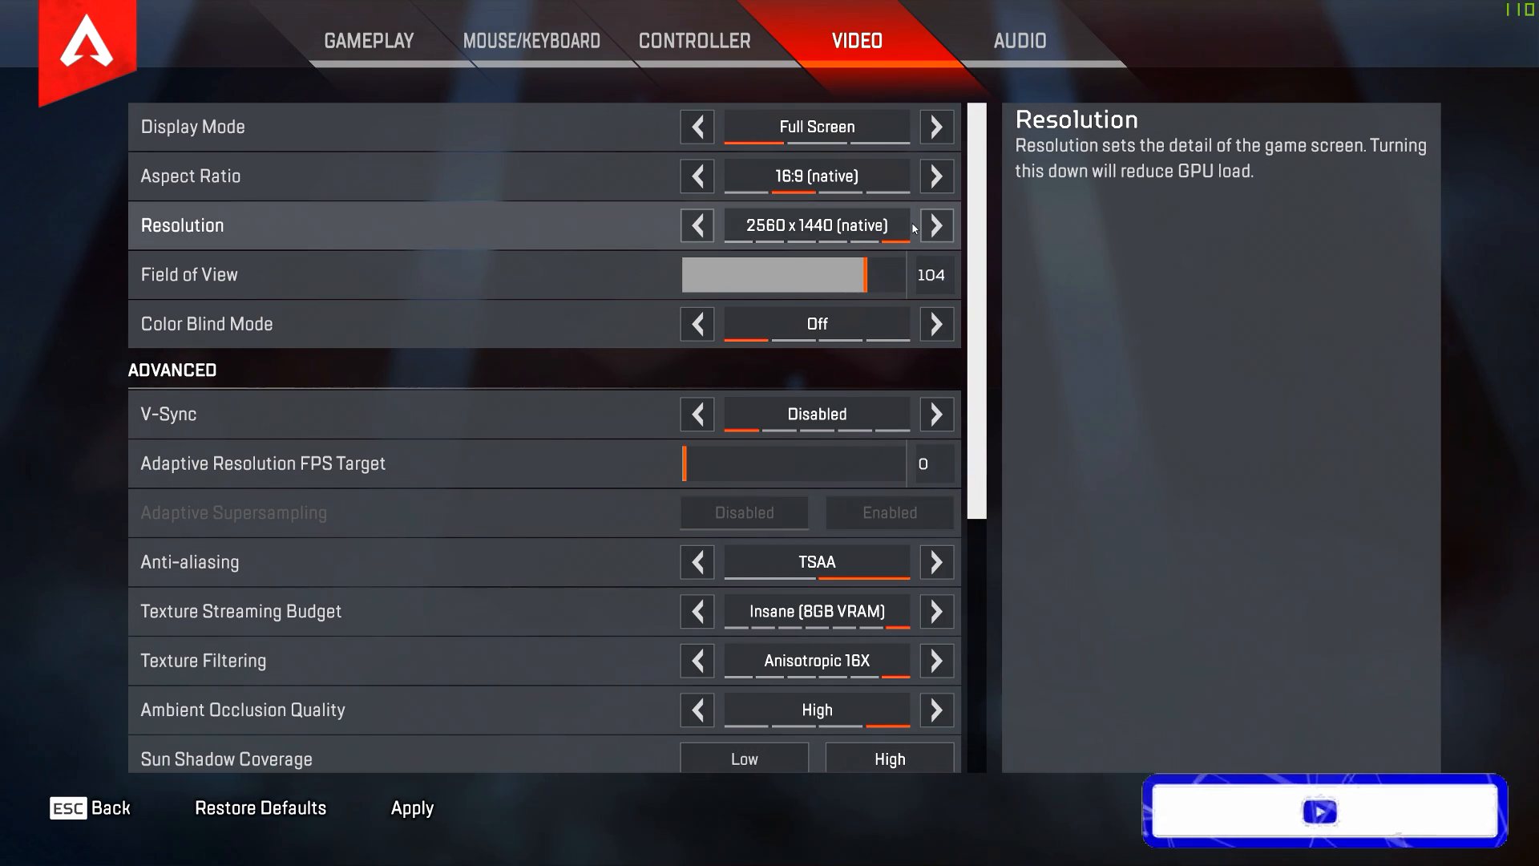
pyautogui.click(698, 237)
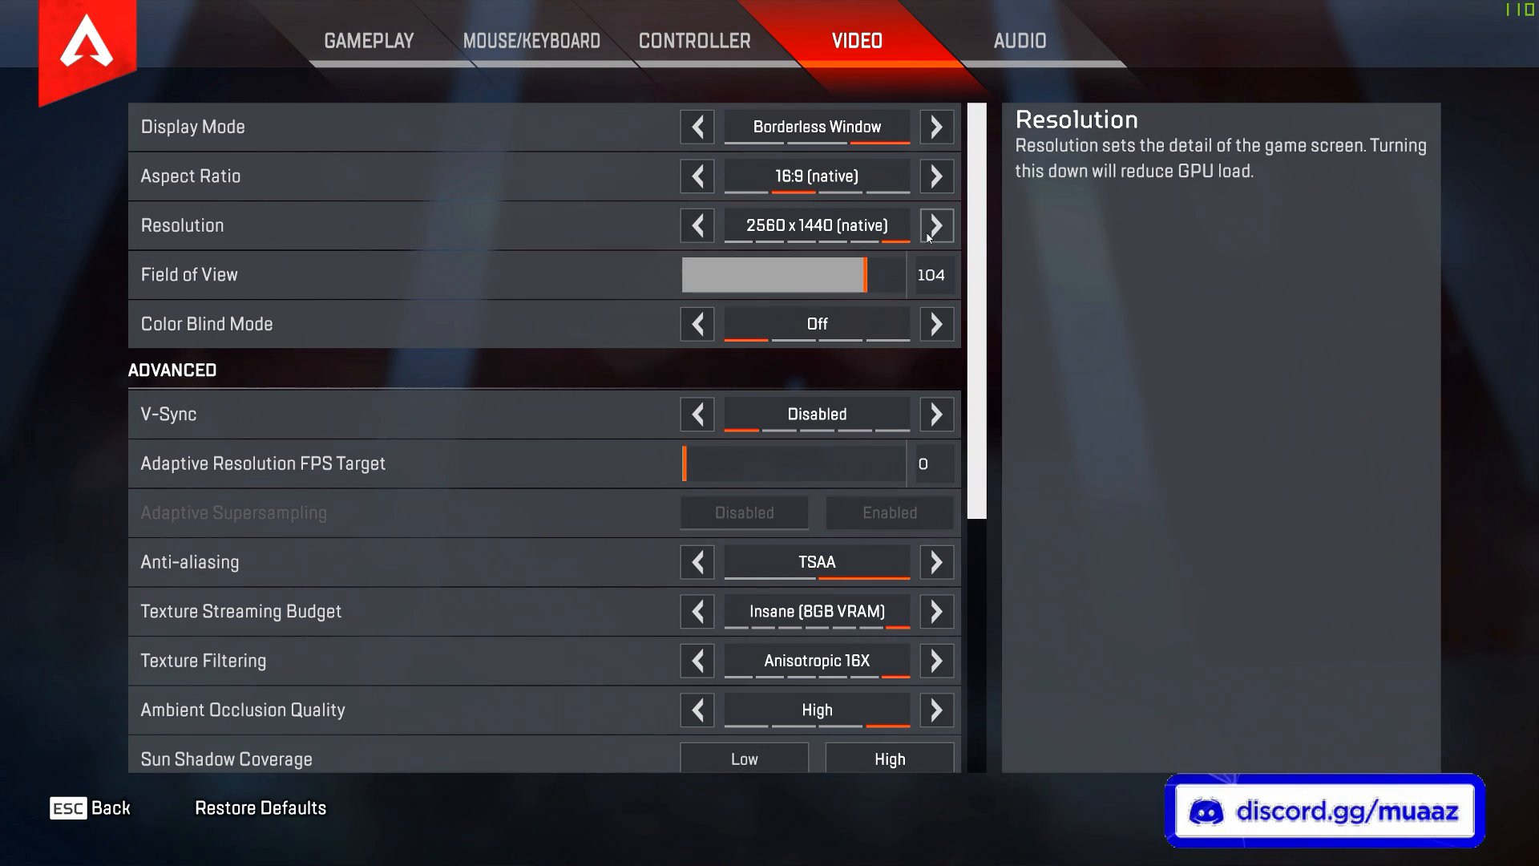
# Step: Try Field of View values from 70 up to 104, and settle the setting on 103
pyautogui.click(863, 286)
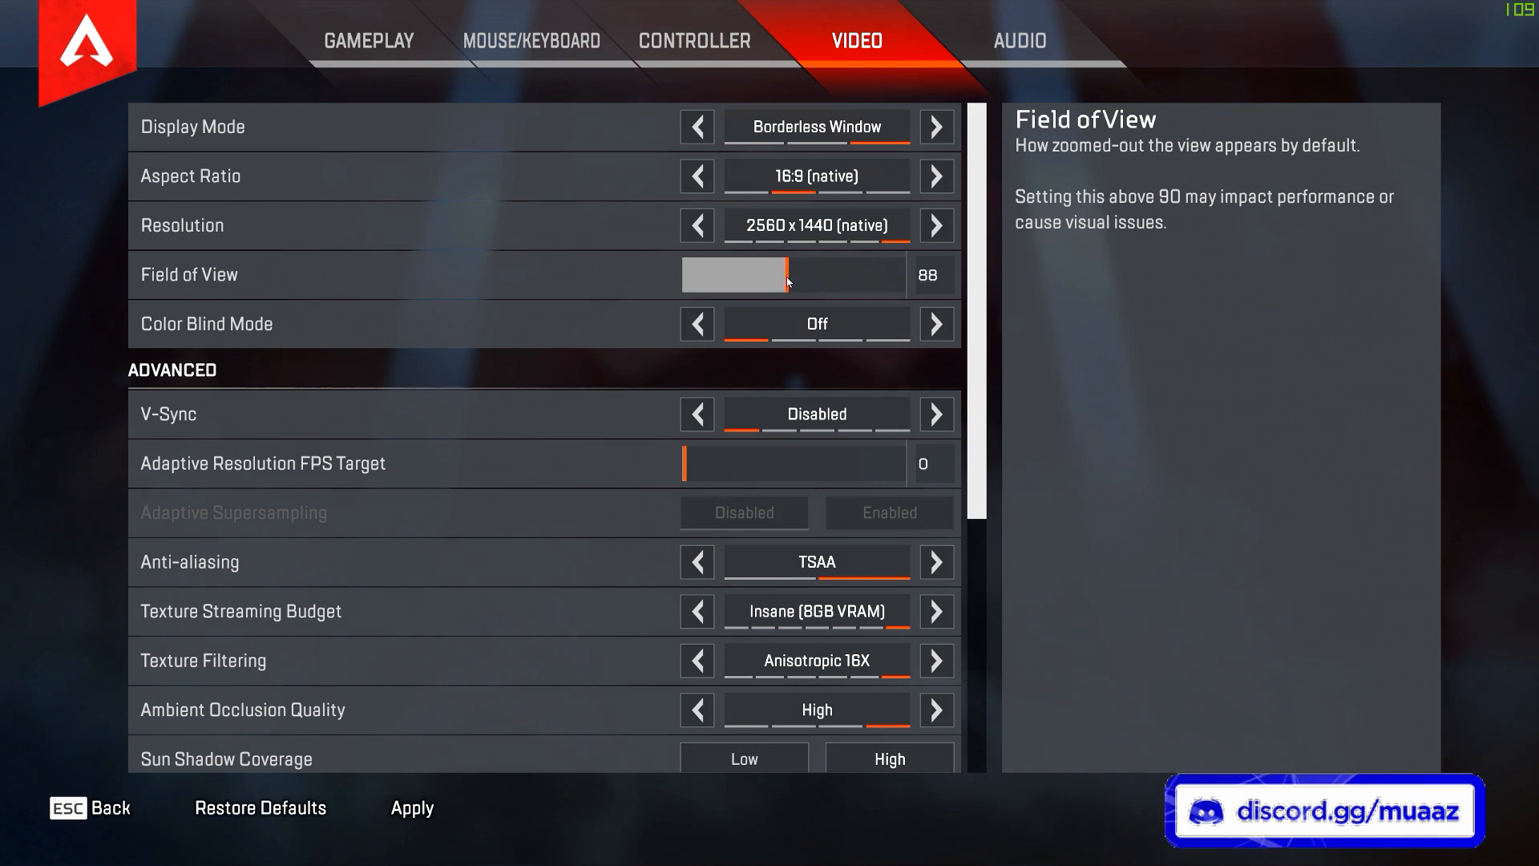
pyautogui.moveTo(792, 278); pyautogui.dragTo(762, 278)
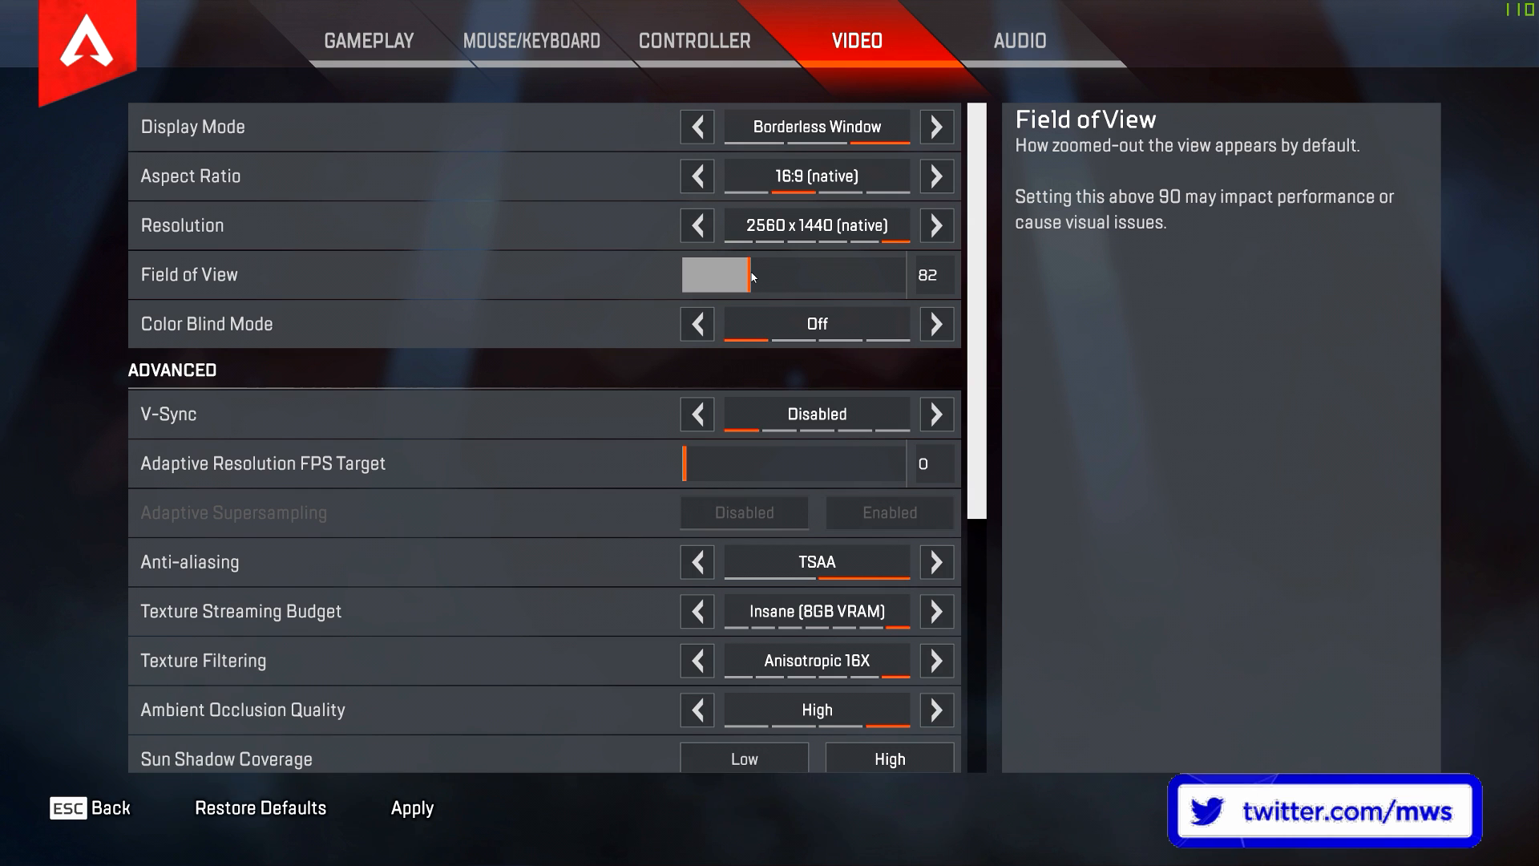
pyautogui.moveTo(751, 274); pyautogui.dragTo(674, 279)
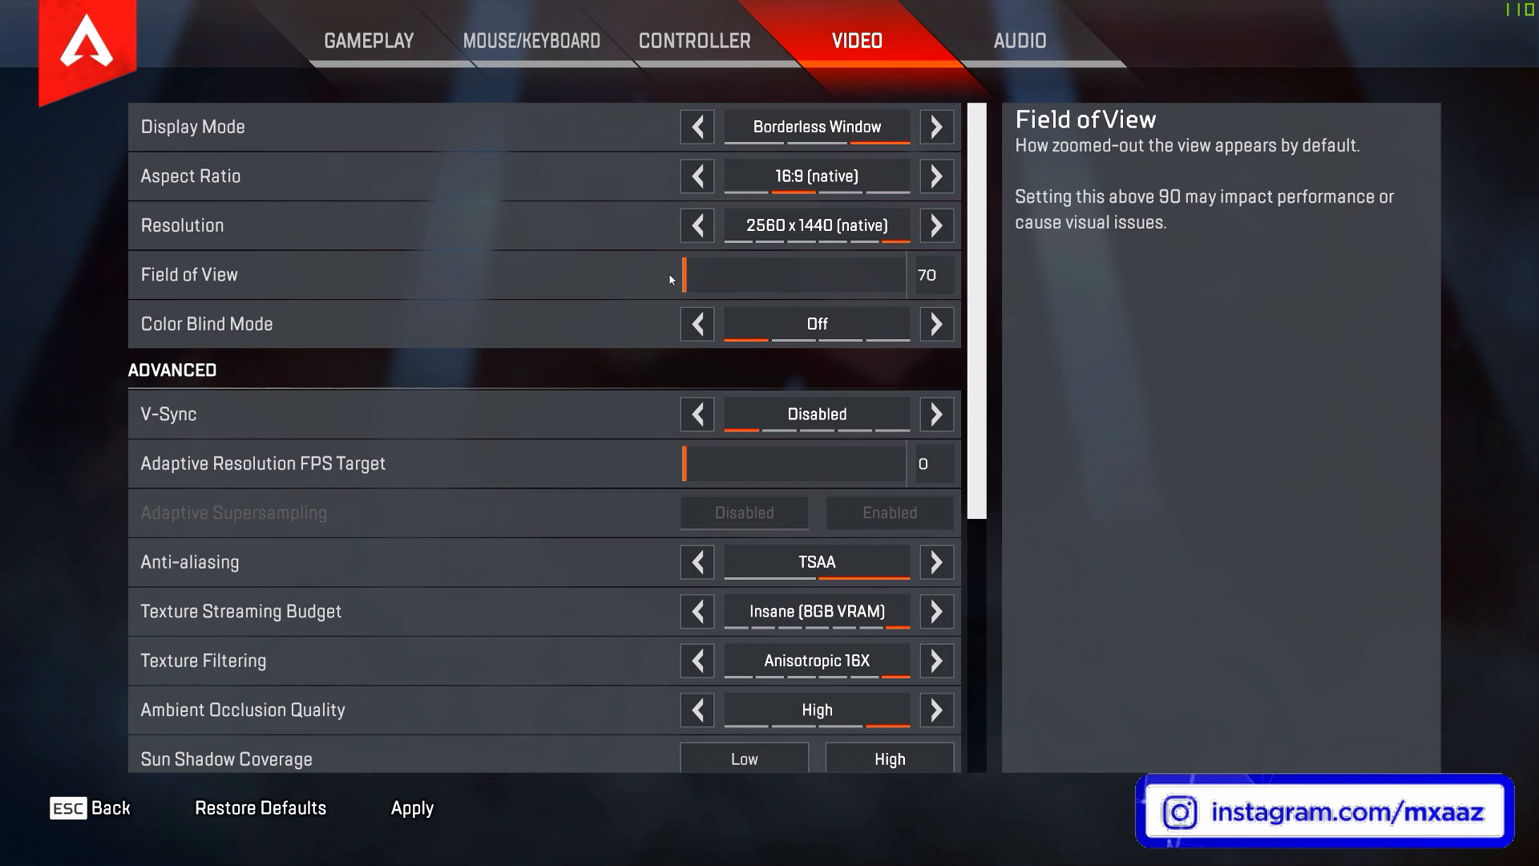
pyautogui.moveTo(674, 279); pyautogui.dragTo(867, 292)
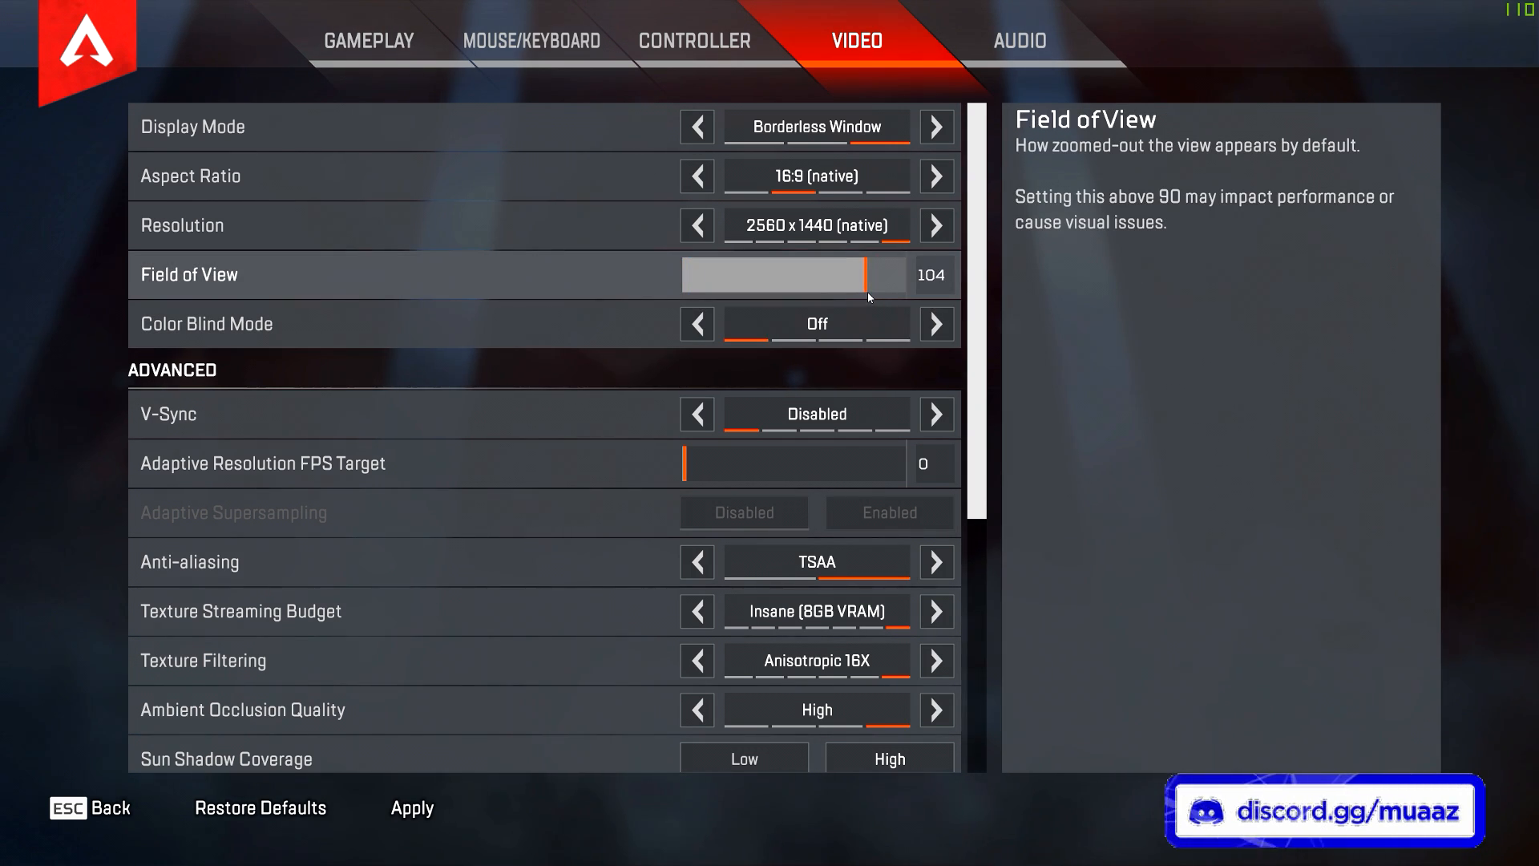
pyautogui.moveTo(867, 292); pyautogui.dragTo(819, 265)
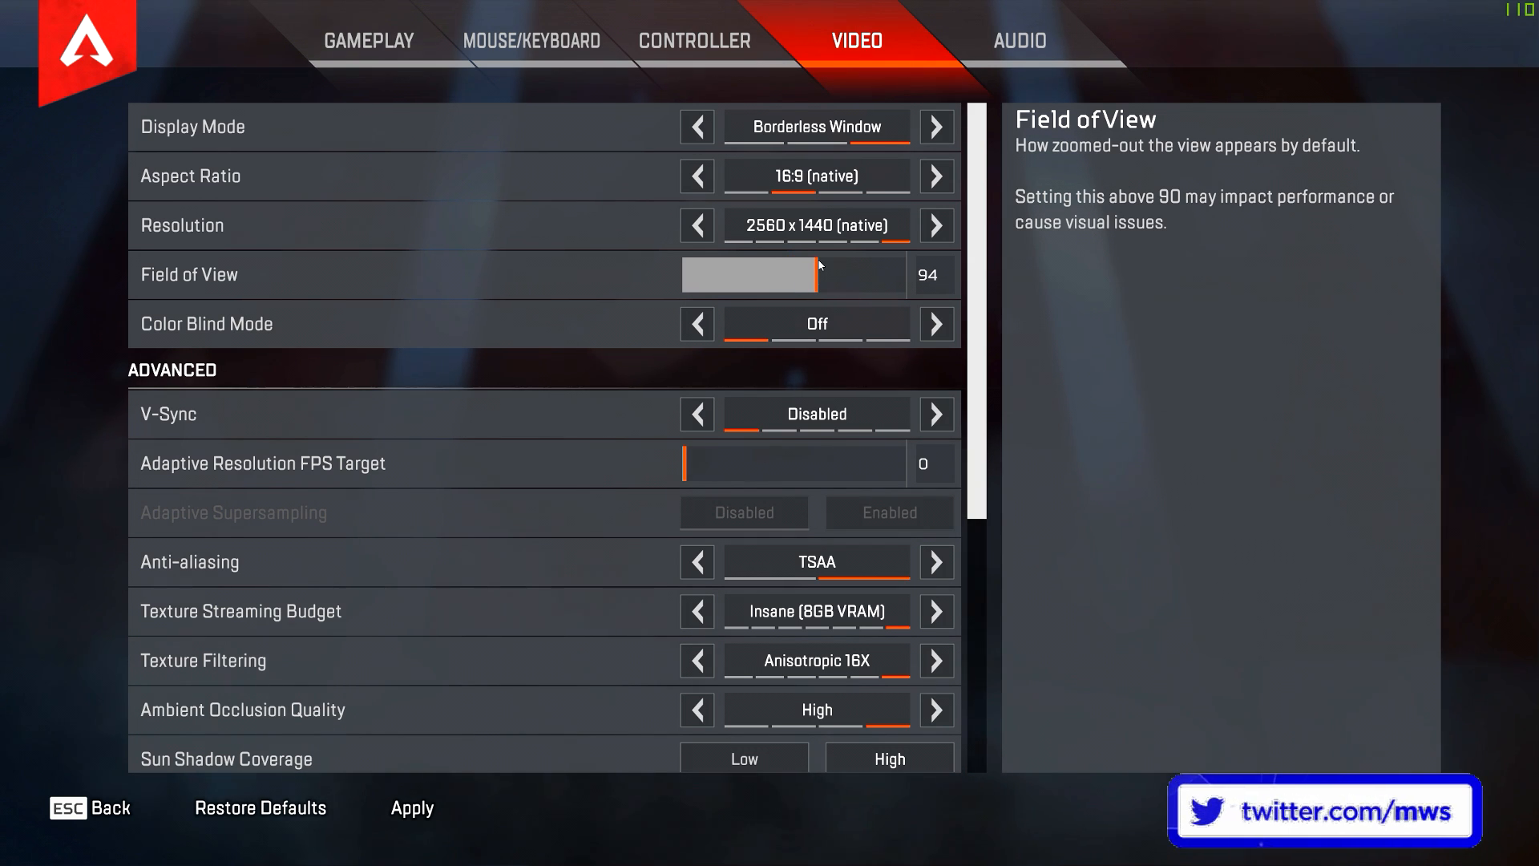
pyautogui.moveTo(820, 265); pyautogui.dragTo(866, 272)
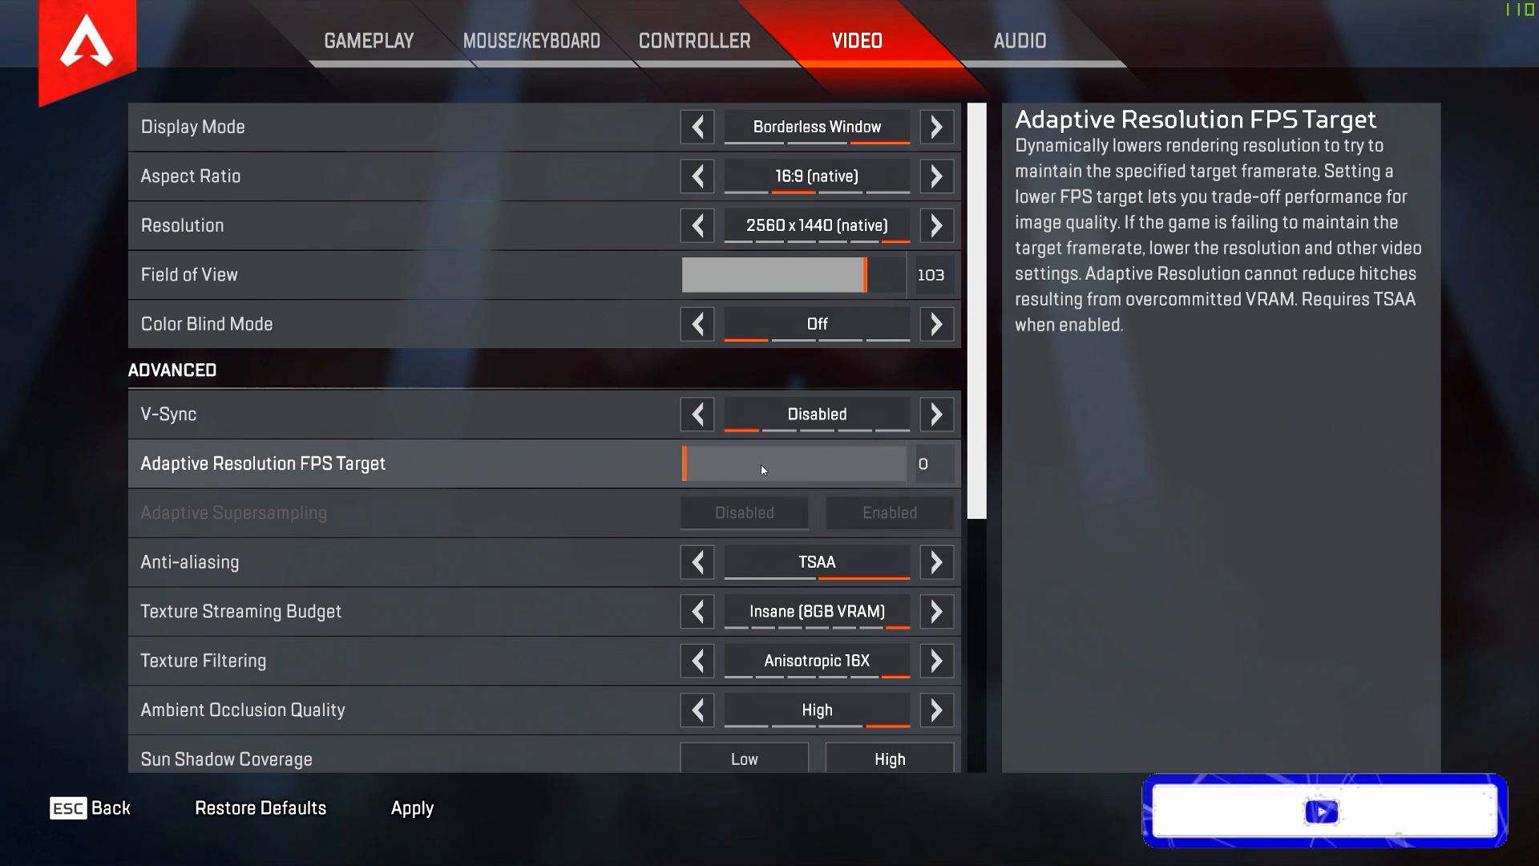
# Step: Set Anti-aliasing to None, and try an Adaptive Resolution FPS Target of 51 before returning it to 0
pyautogui.moveTo(734, 465); pyautogui.dragTo(535, 458)
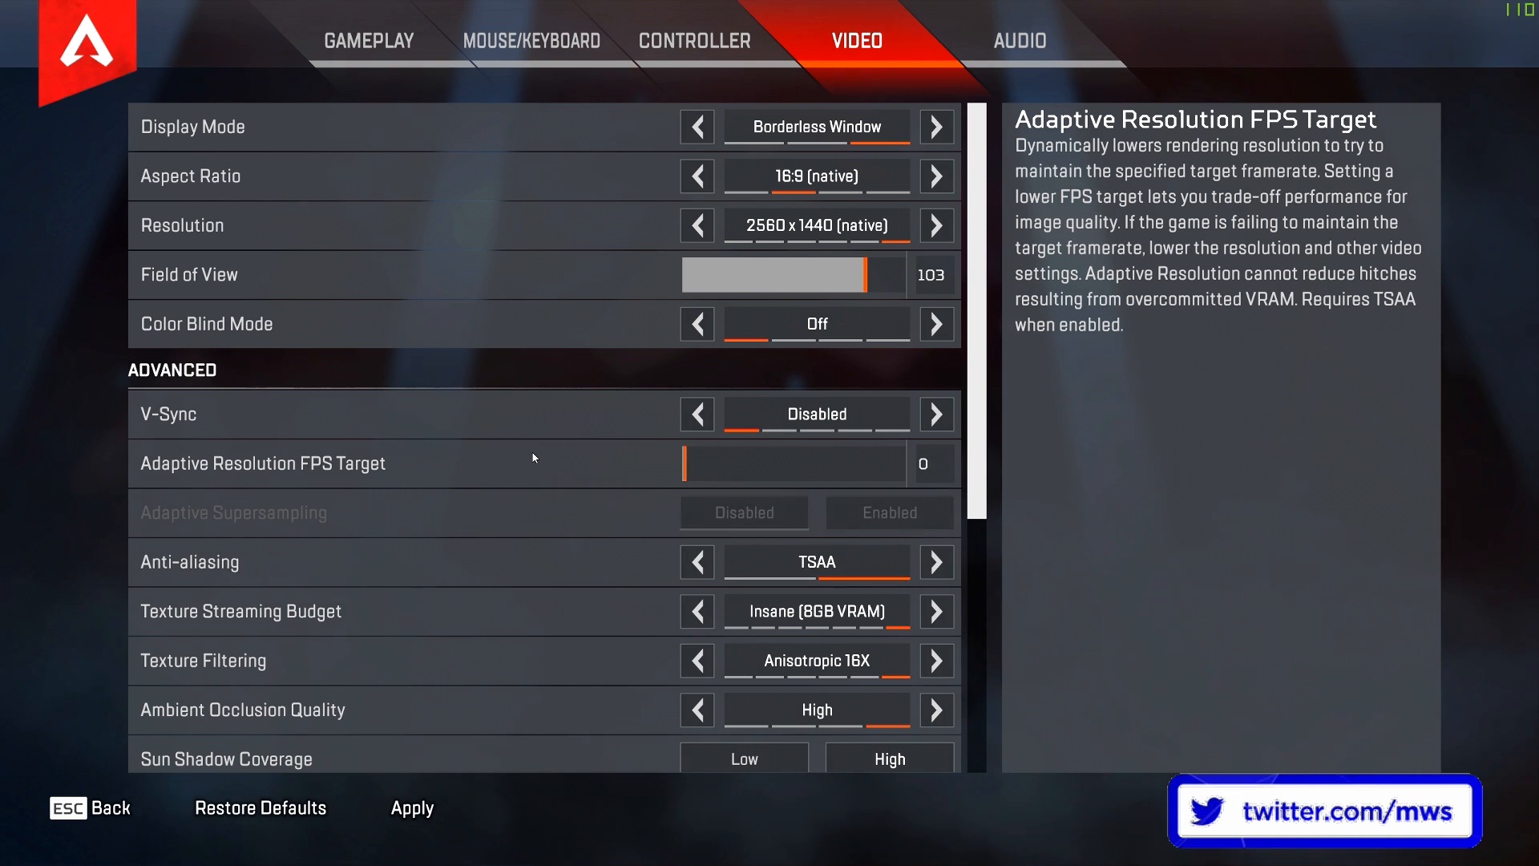
pyautogui.click(698, 565)
pyautogui.moveTo(705, 464); pyautogui.dragTo(799, 466)
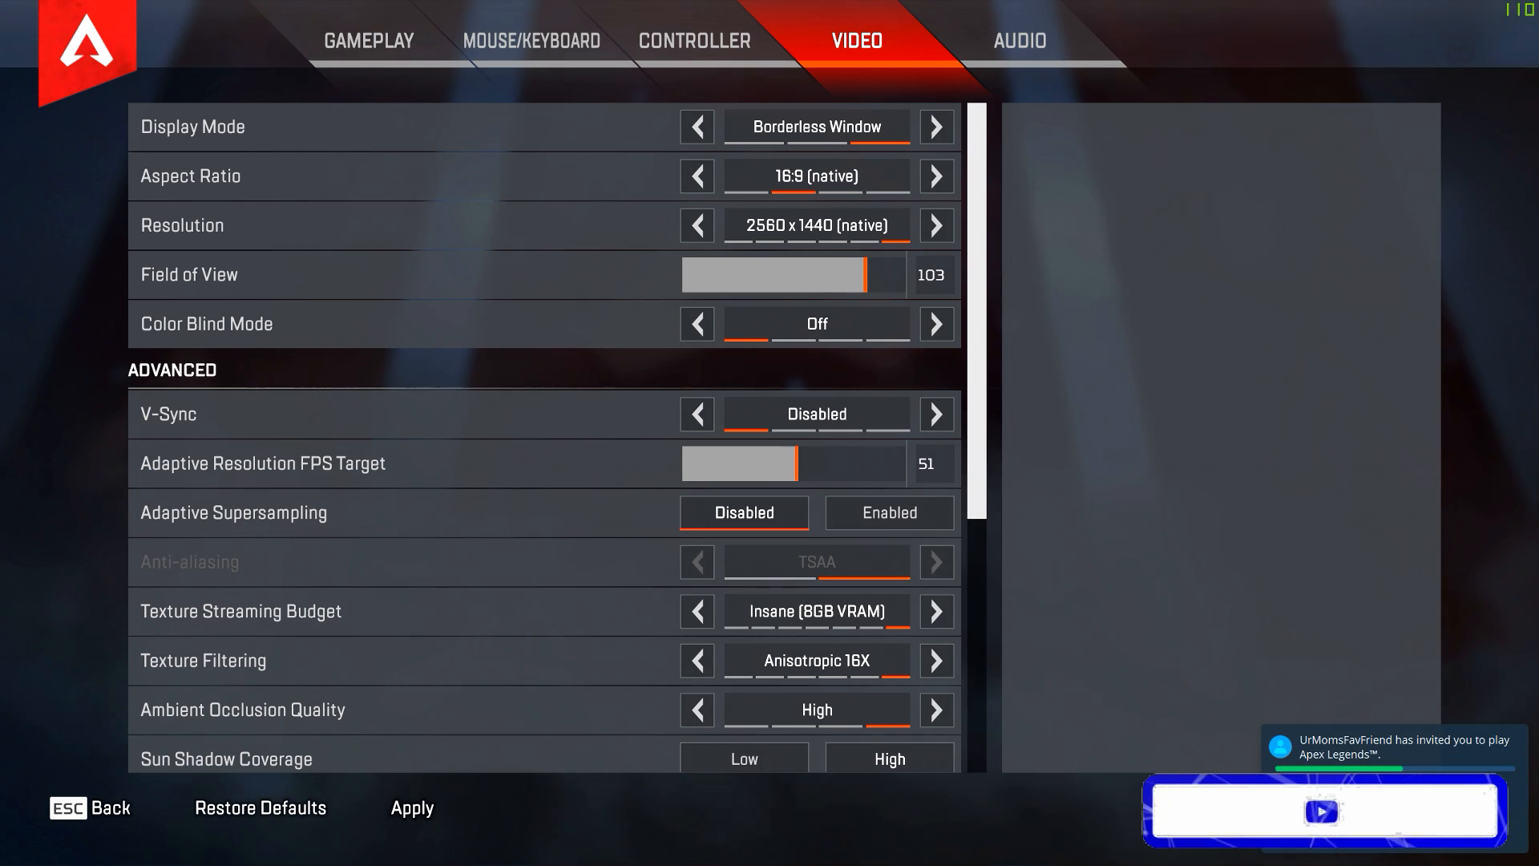
pyautogui.moveTo(778, 468); pyautogui.dragTo(575, 473)
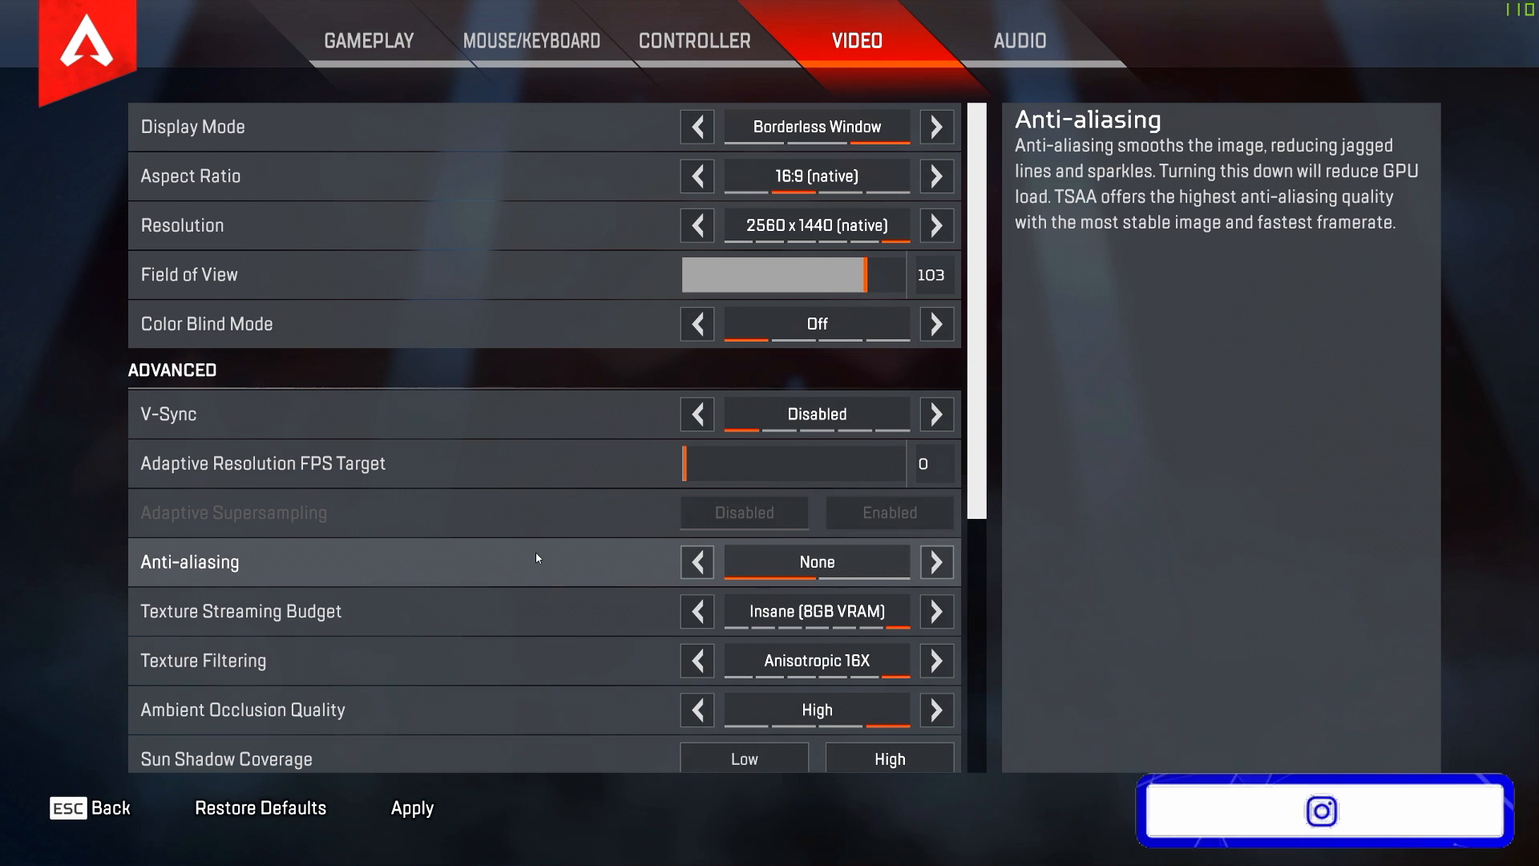
# Step: Try lowering the Texture Streaming Budget to Medium (3GB VRAM) and raise it back to Insane (8GB VRAM)
pyautogui.scroll(-5, 431, 361)
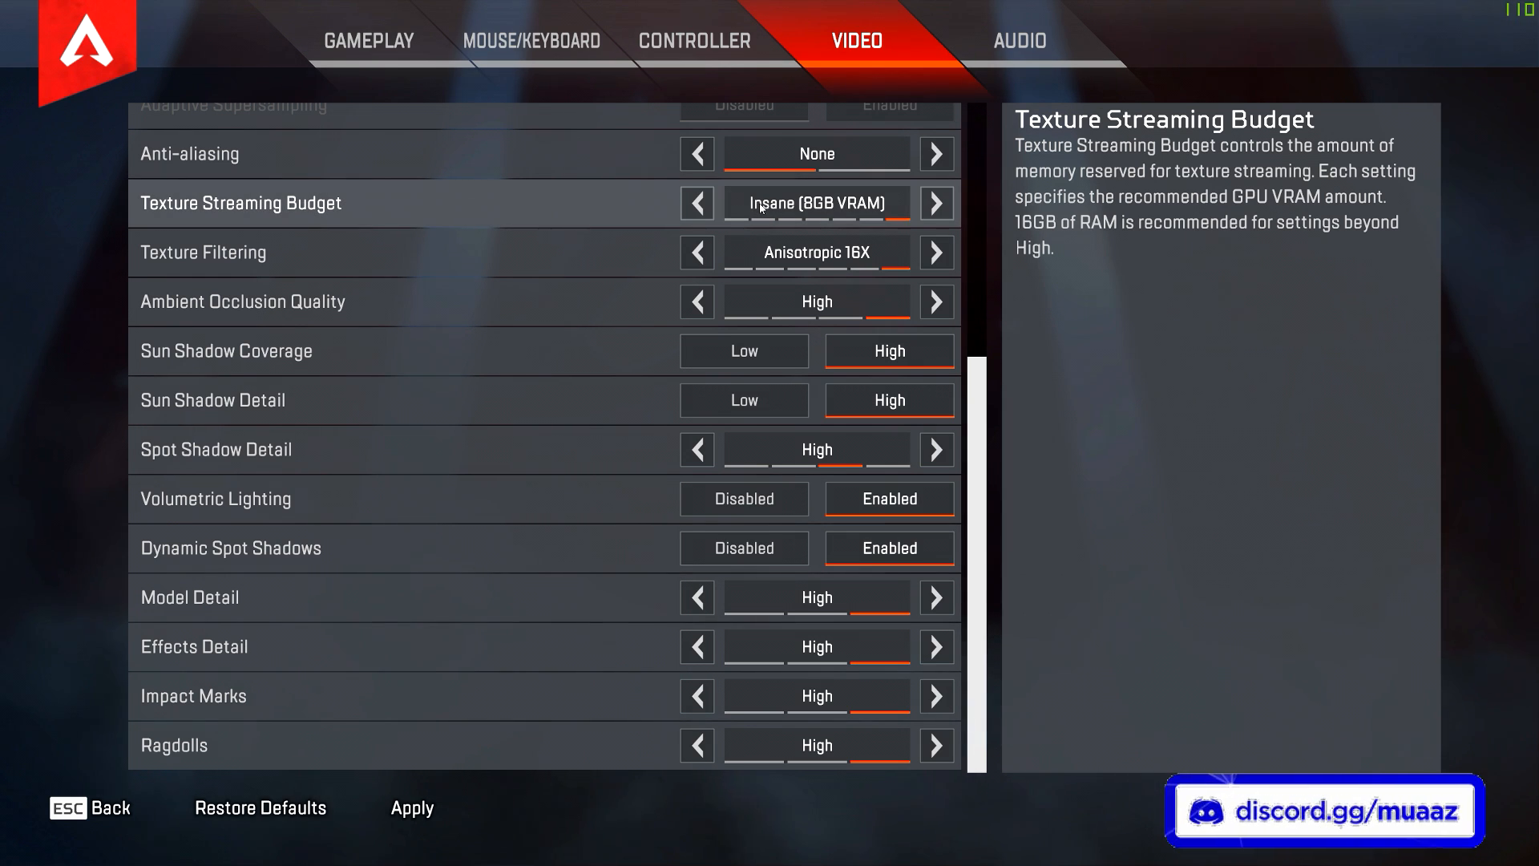
pyautogui.click(698, 204)
pyautogui.click(697, 205)
pyautogui.click(697, 204)
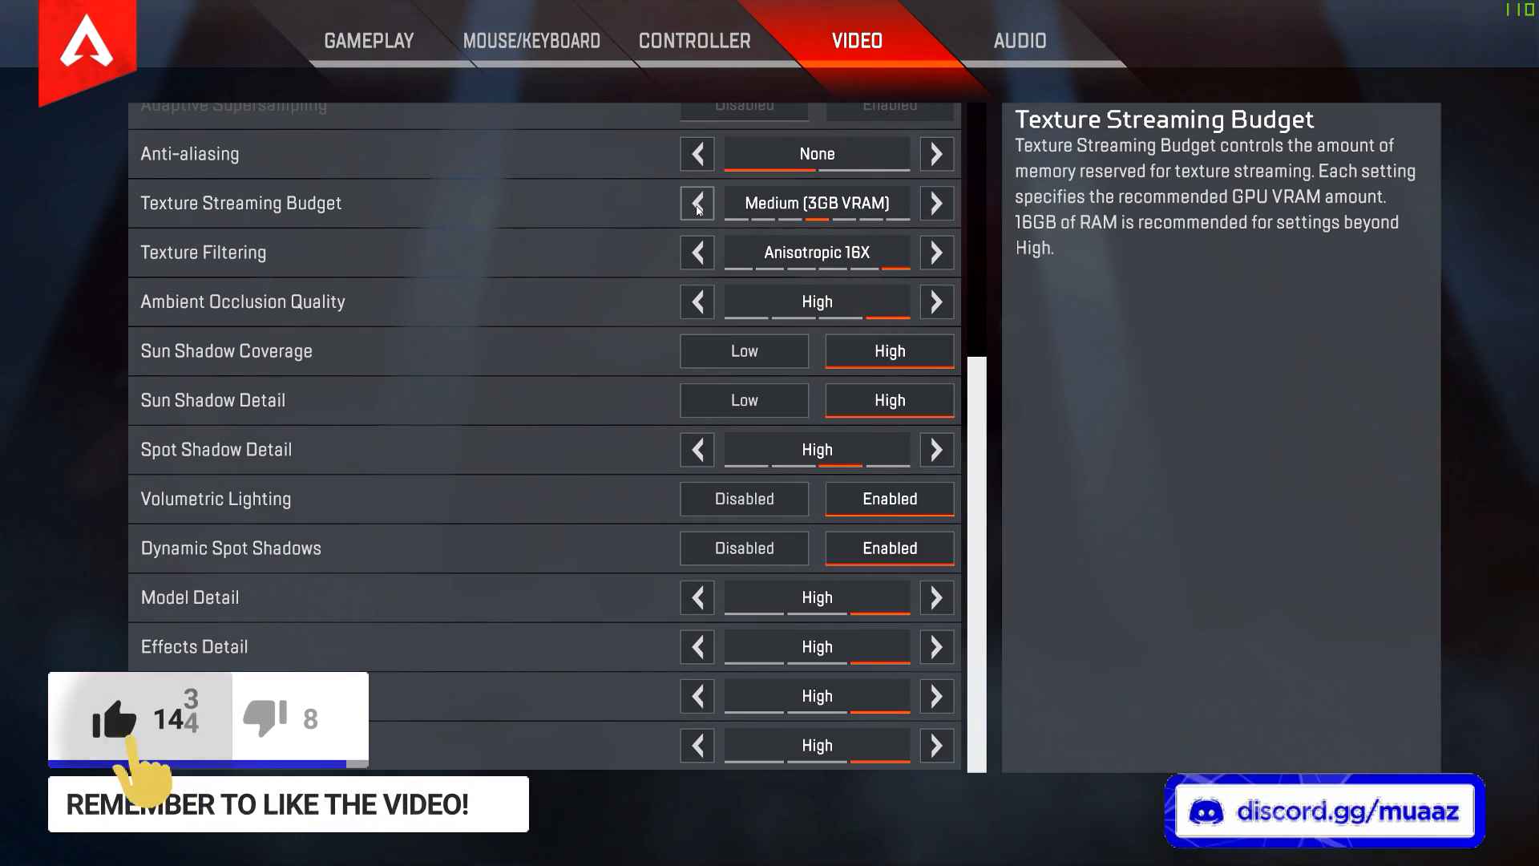
pyautogui.click(790, 218)
pyautogui.click(936, 205)
pyautogui.click(937, 205)
pyautogui.click(942, 205)
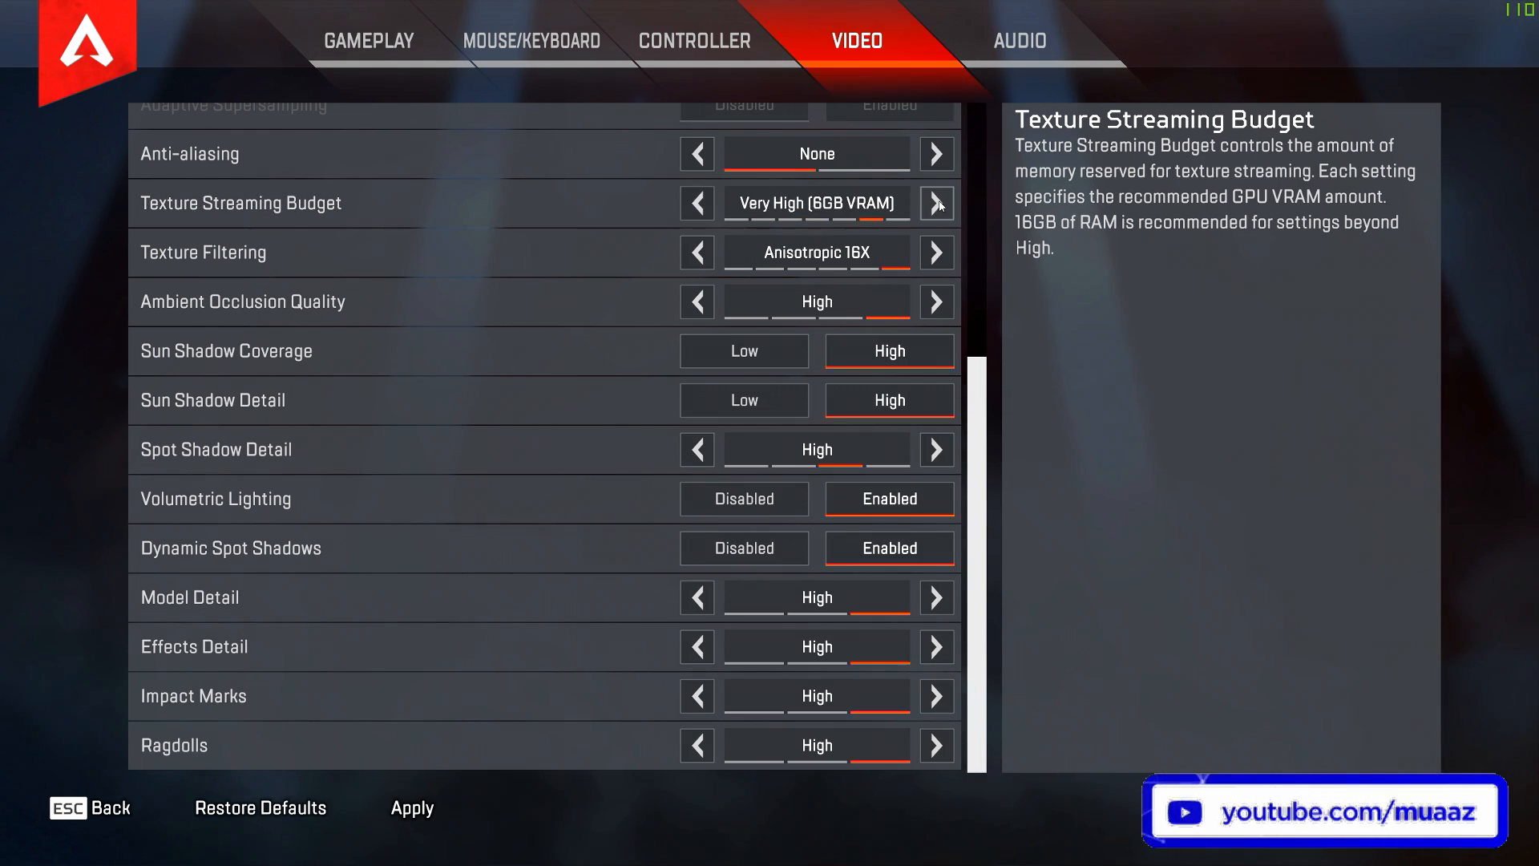
pyautogui.click(940, 206)
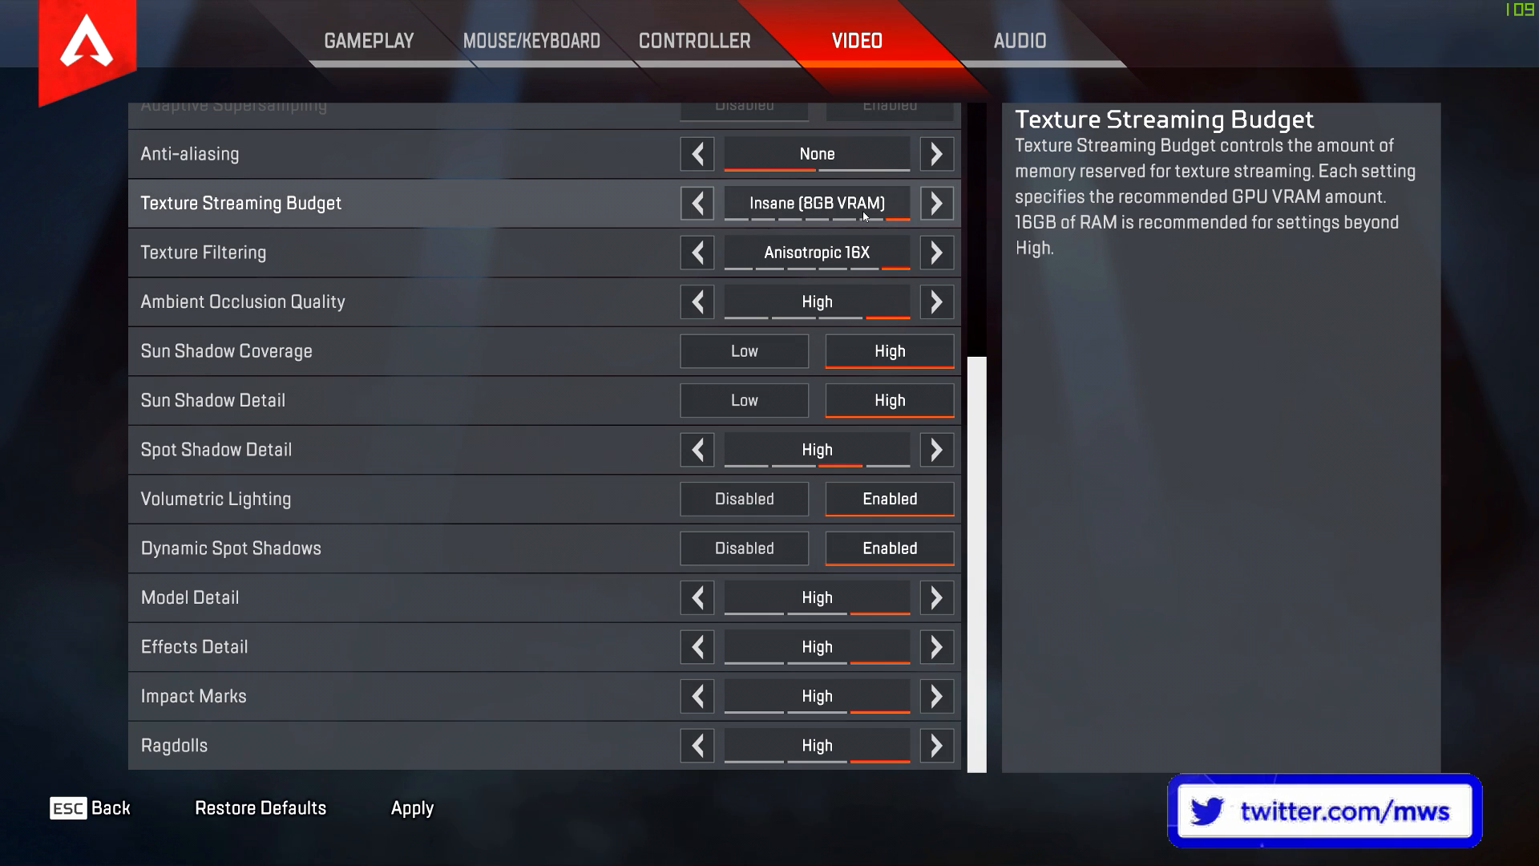
# Step: Set Texture Filtering to Bilinear and Ambient Occlusion Quality to Disabled
pyautogui.click(698, 254)
pyautogui.click(698, 255)
pyautogui.click(698, 255)
pyautogui.click(698, 254)
pyautogui.click(698, 255)
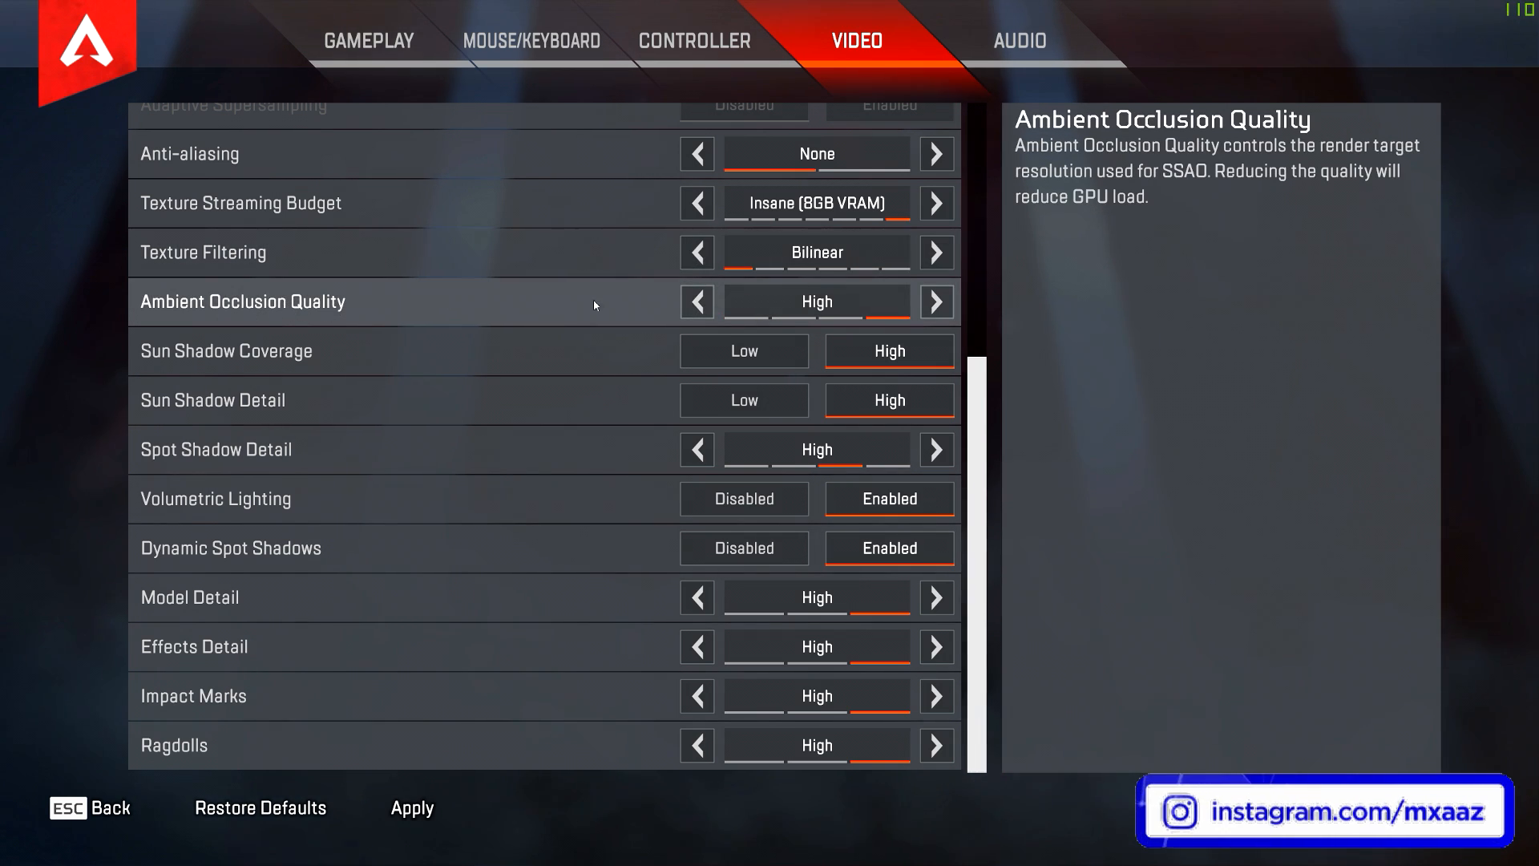
pyautogui.click(687, 304)
pyautogui.click(688, 303)
pyautogui.click(688, 303)
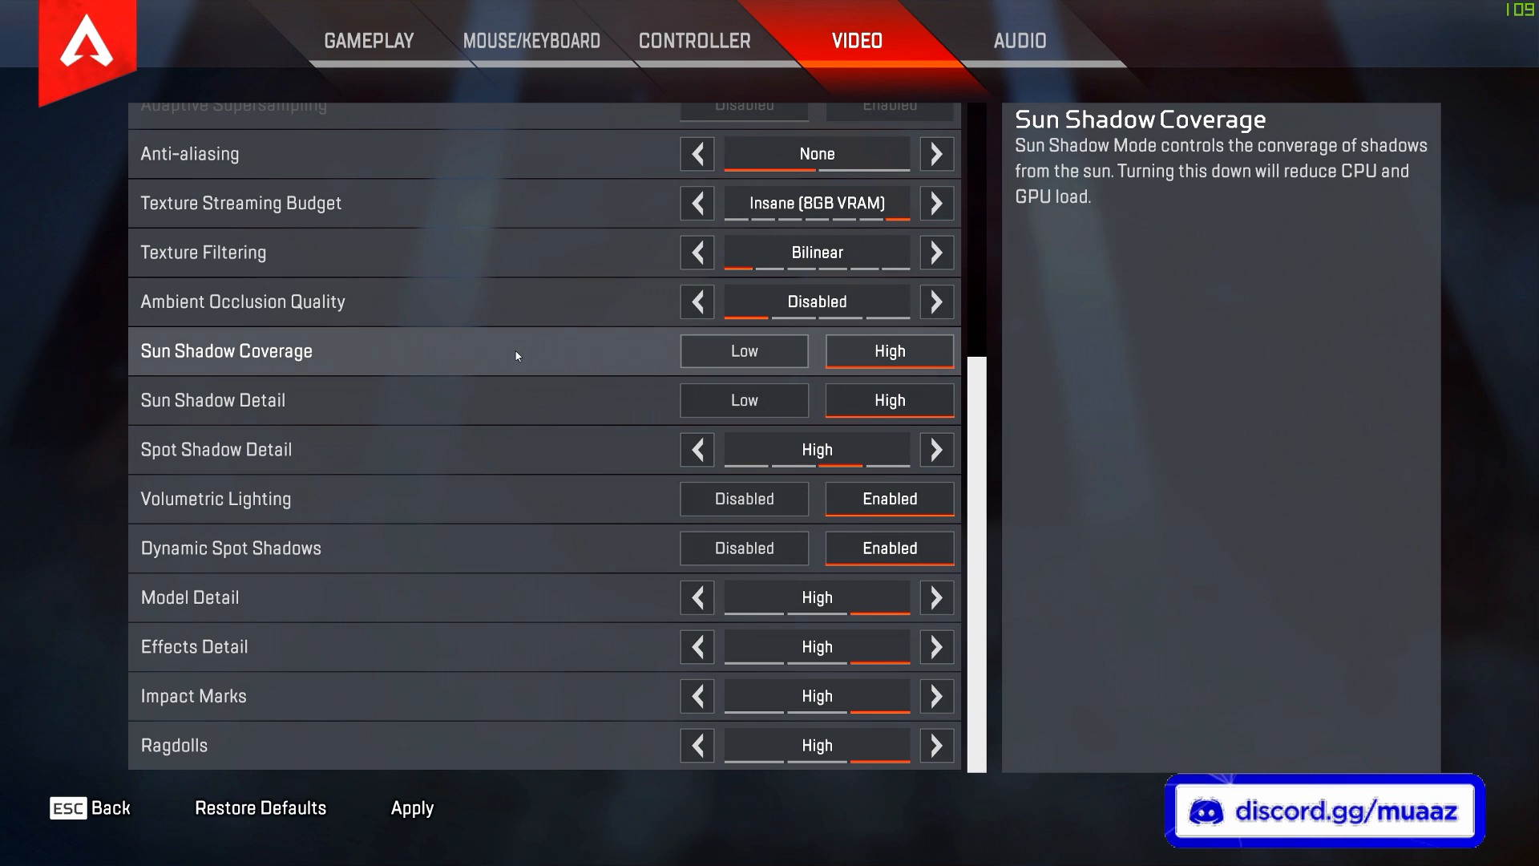
# Step: Set Sun Shadow Coverage and Sun Shadow Detail to Low, and disable Spot Shadow Detail, Volumetric Lighting and Dynamic Spot Shadows
pyautogui.click(752, 352)
pyautogui.click(752, 402)
pyautogui.click(697, 449)
pyautogui.click(697, 450)
pyautogui.click(697, 450)
pyautogui.click(697, 450)
pyautogui.click(697, 449)
pyautogui.click(697, 449)
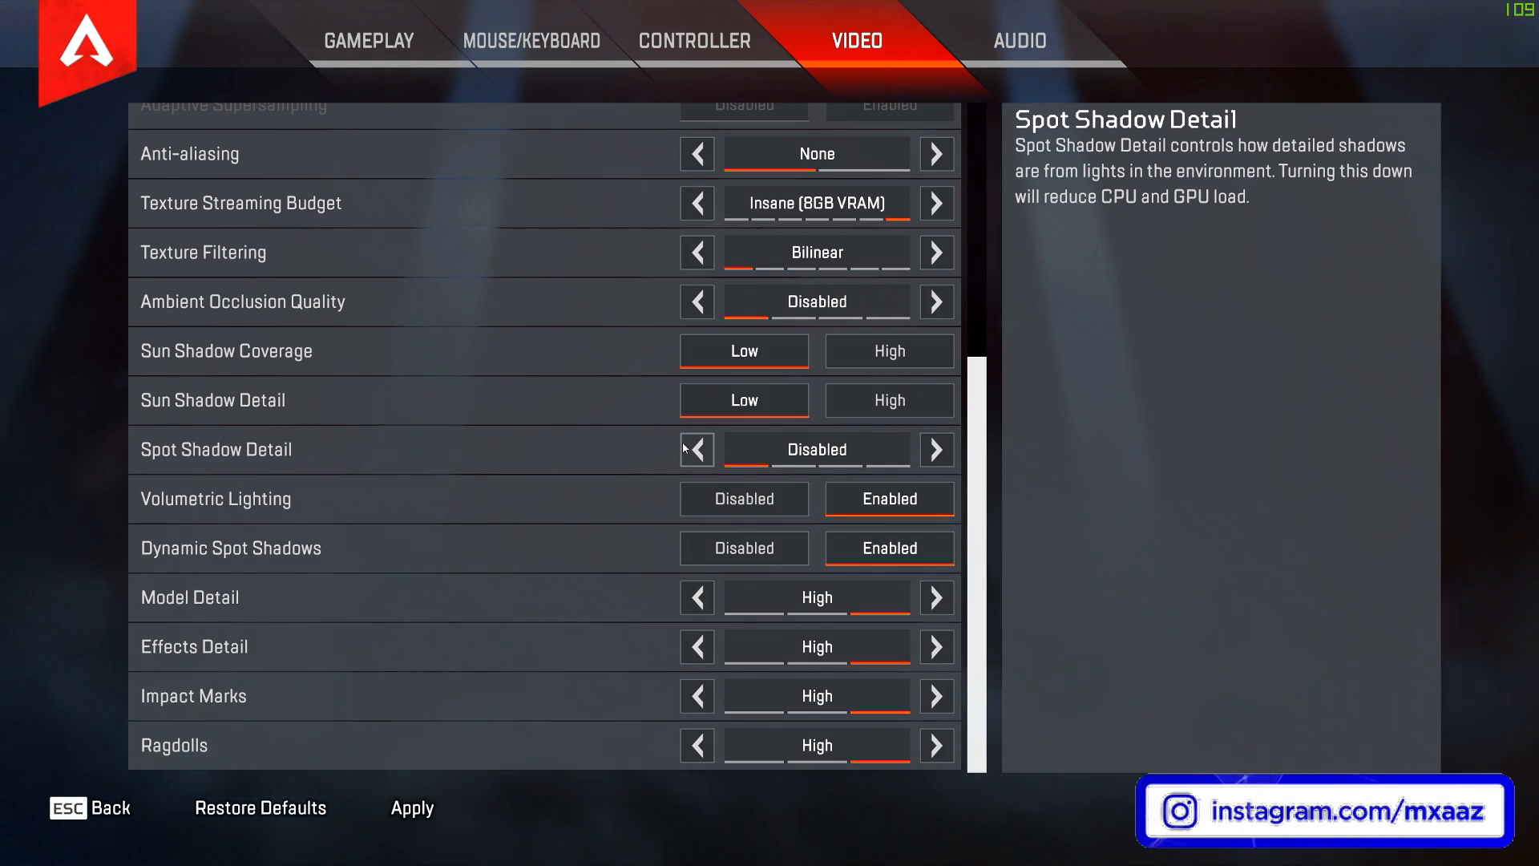
pyautogui.click(765, 501)
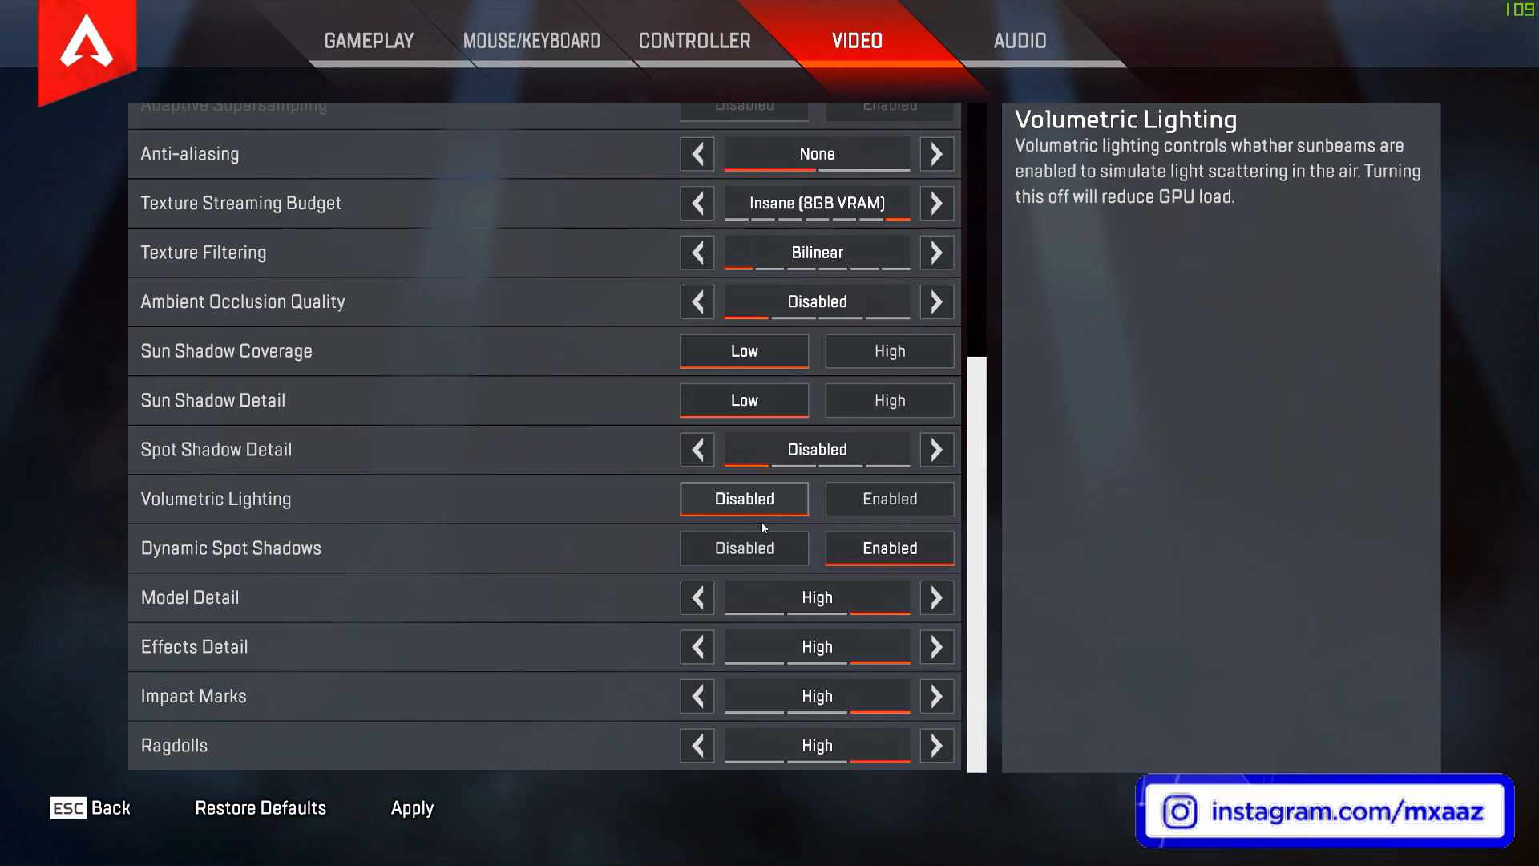
pyautogui.click(773, 554)
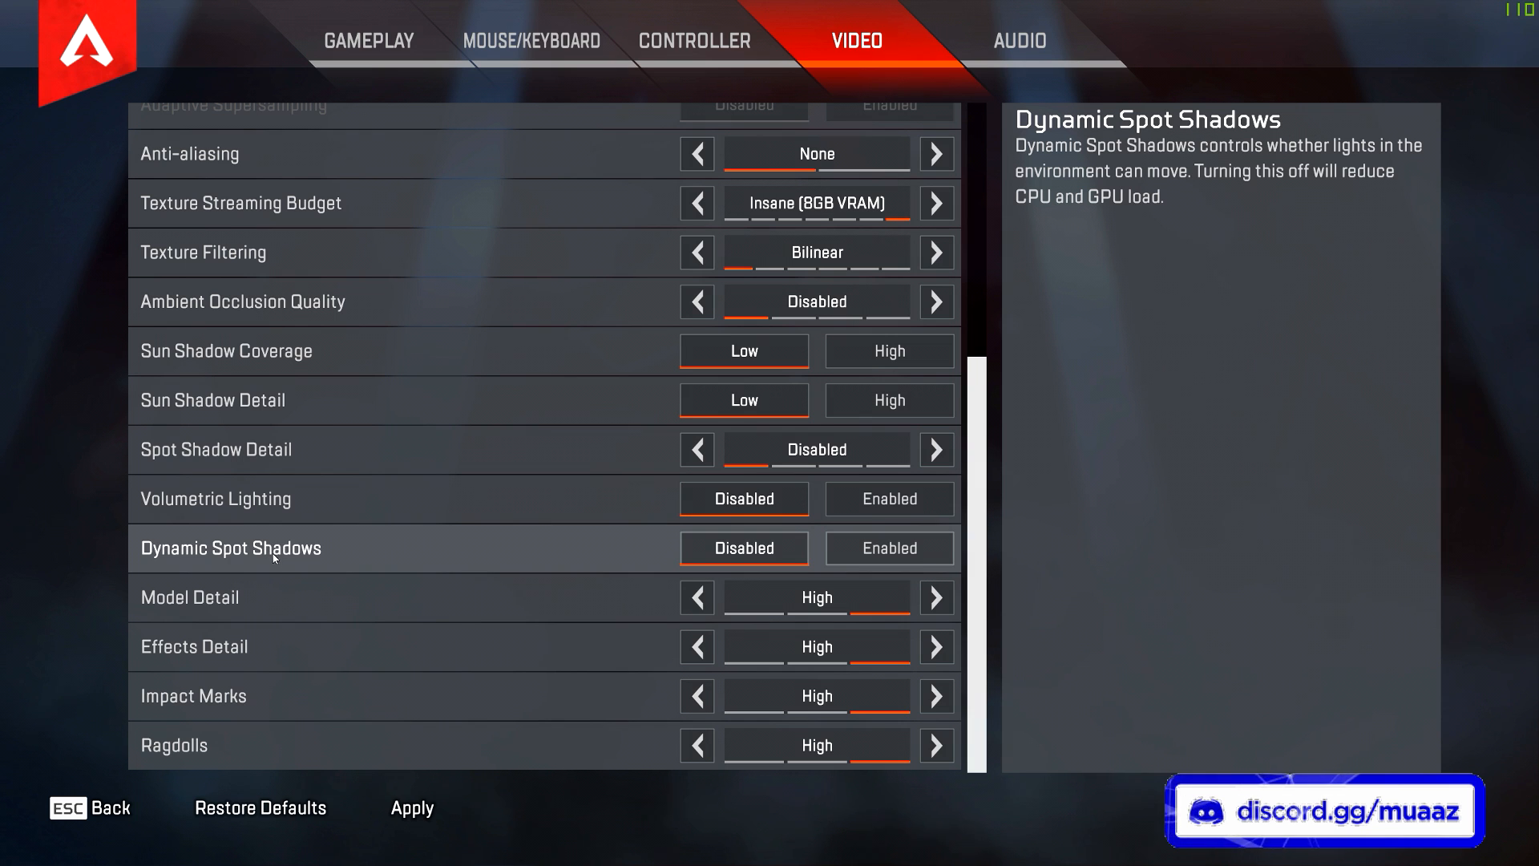
# Step: Set Model Detail, Effects Detail and Ragdolls to Medium and Impact Marks to Low, apply the video settings and return to the lobby
pyautogui.click(697, 598)
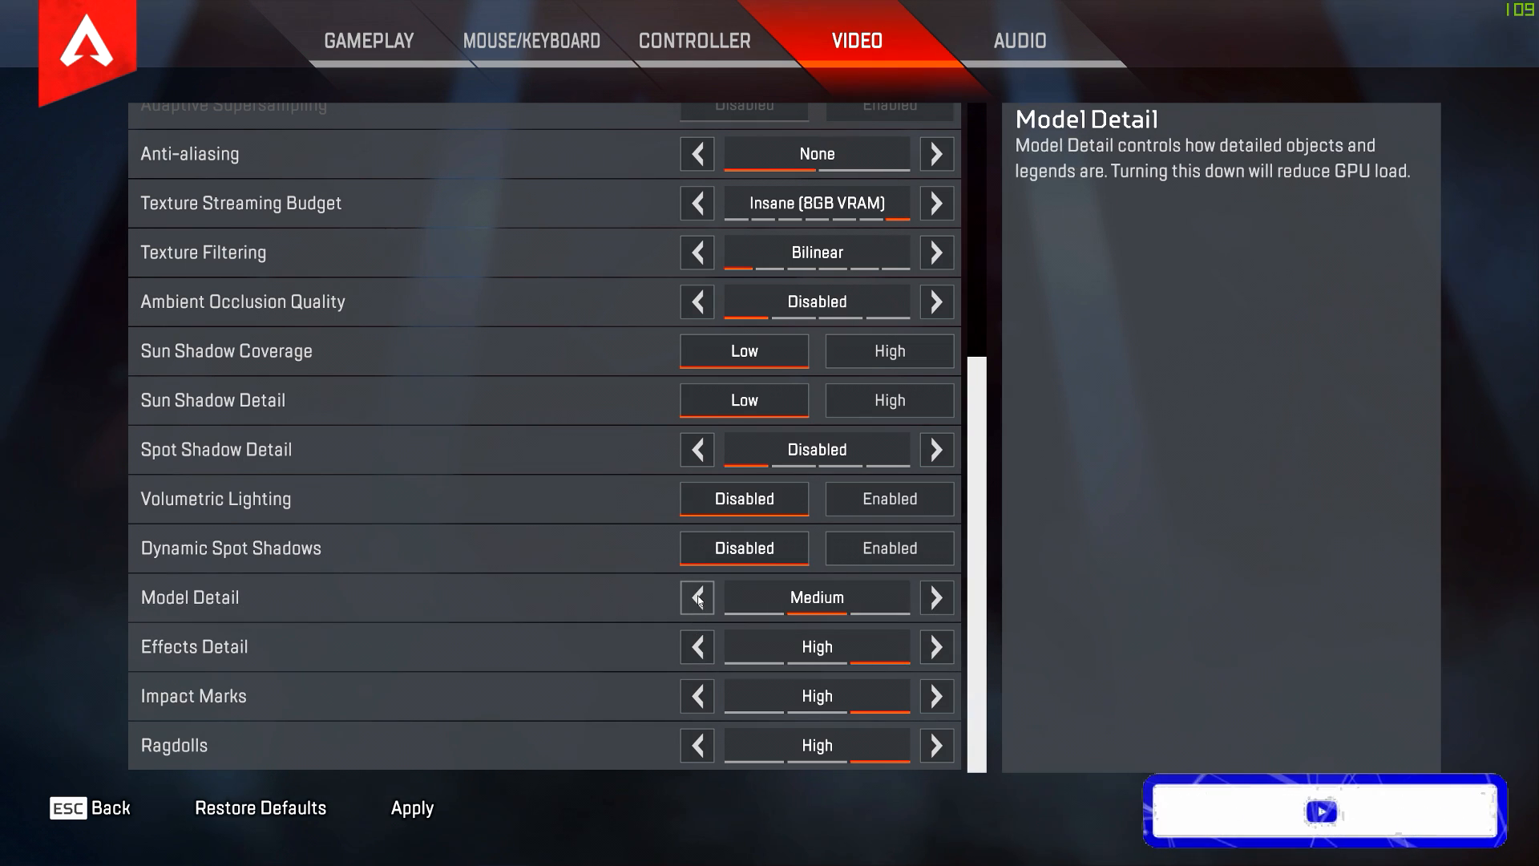
pyautogui.click(698, 646)
pyautogui.click(697, 696)
pyautogui.click(697, 696)
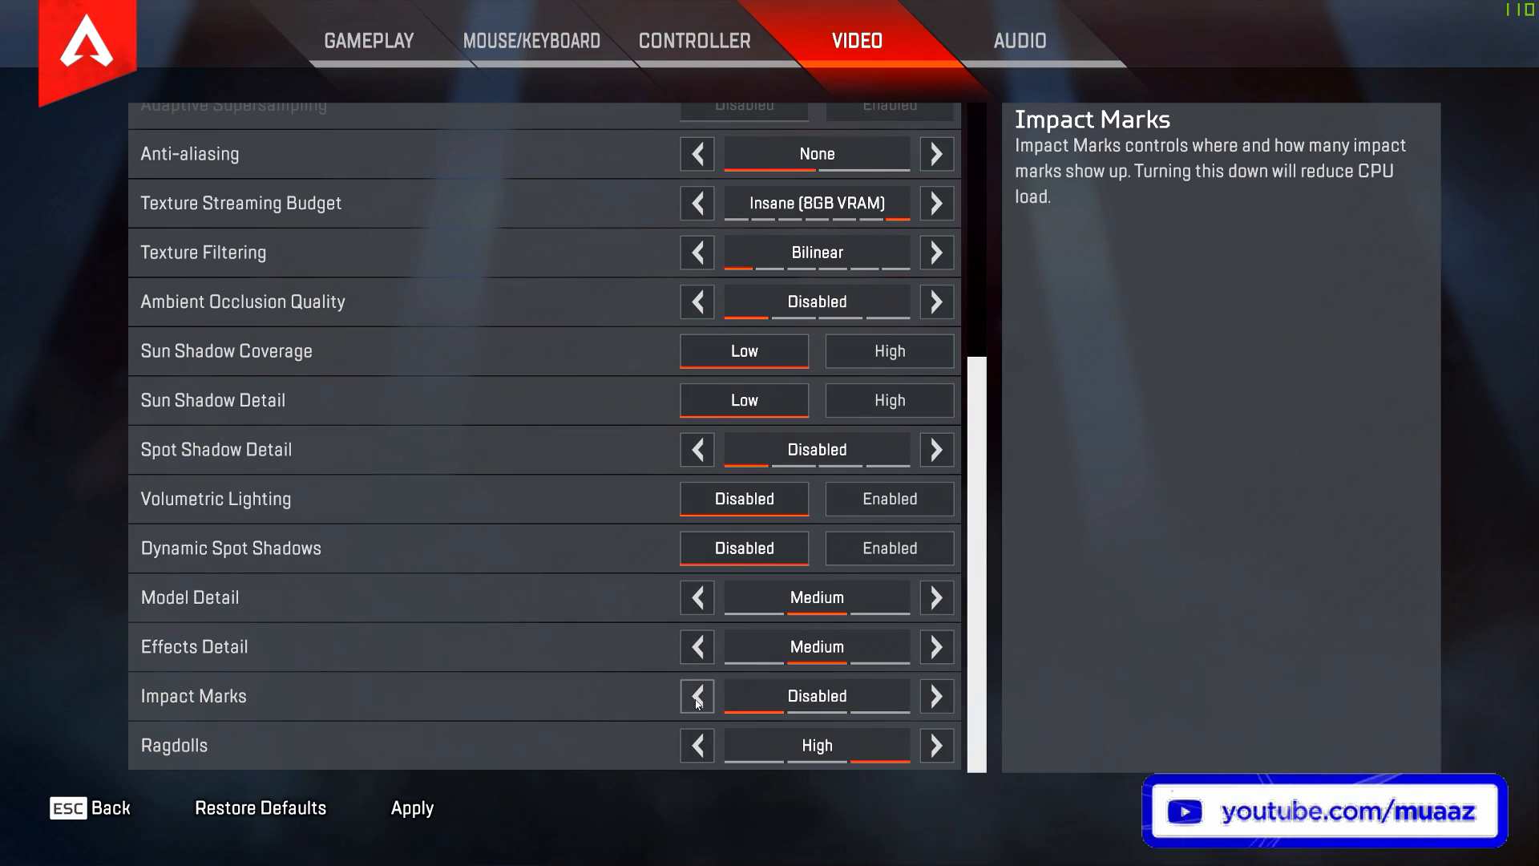
pyautogui.click(939, 695)
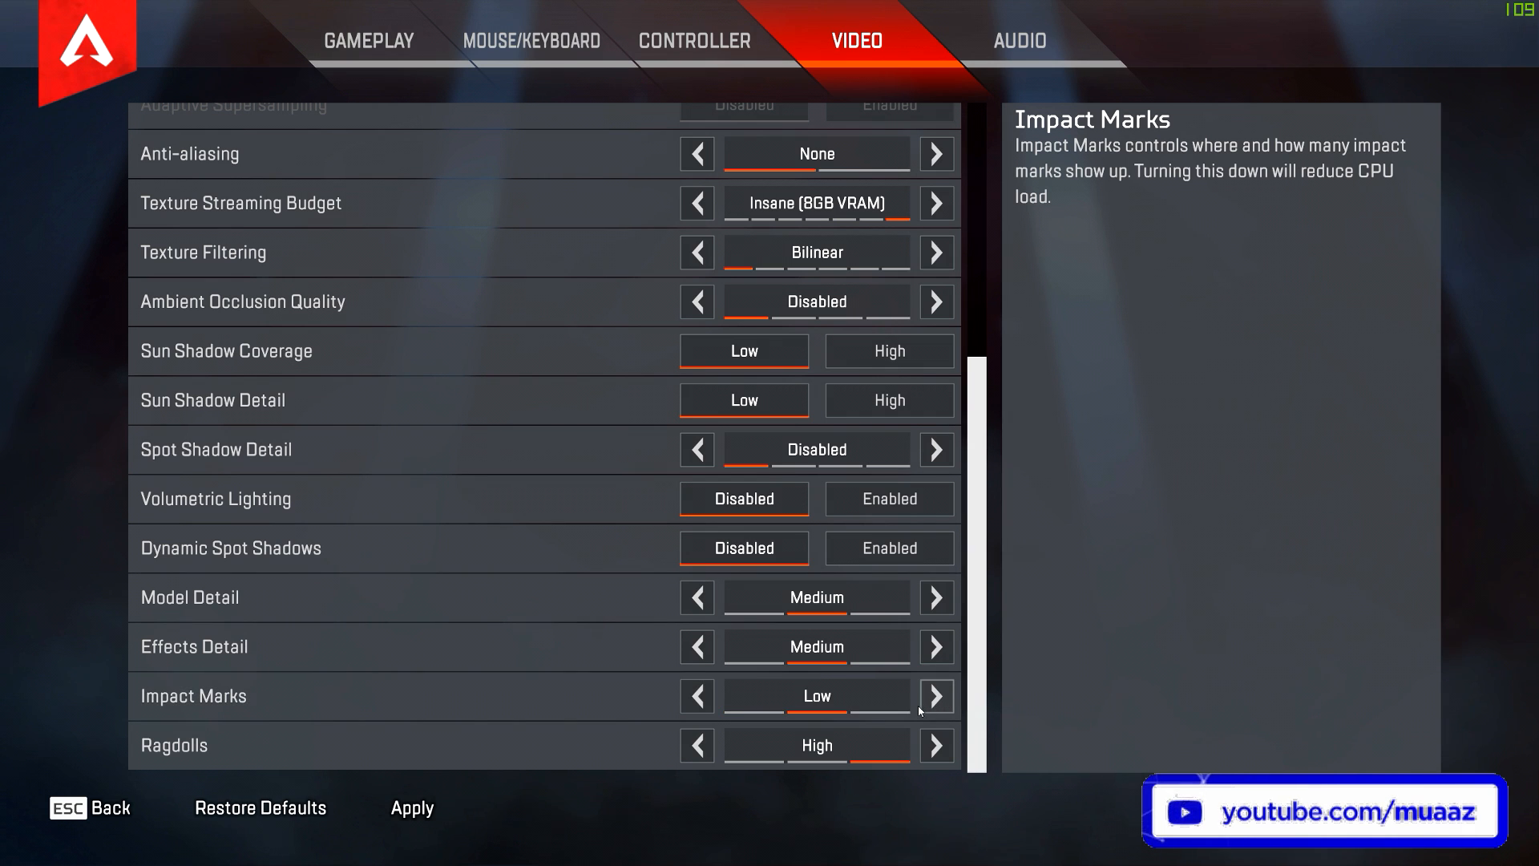
pyautogui.click(697, 745)
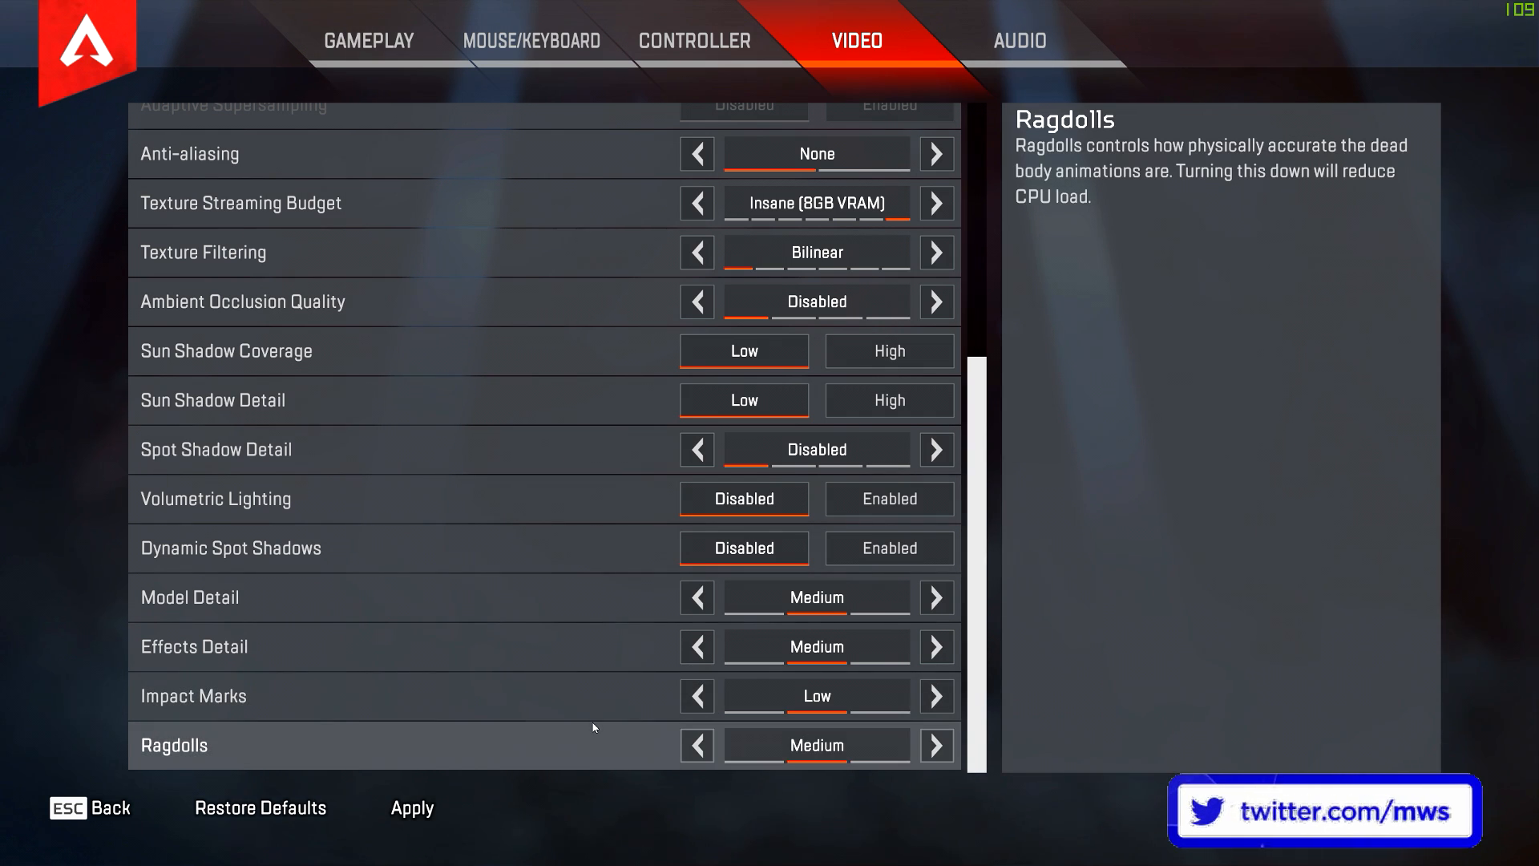
pyautogui.click(416, 807)
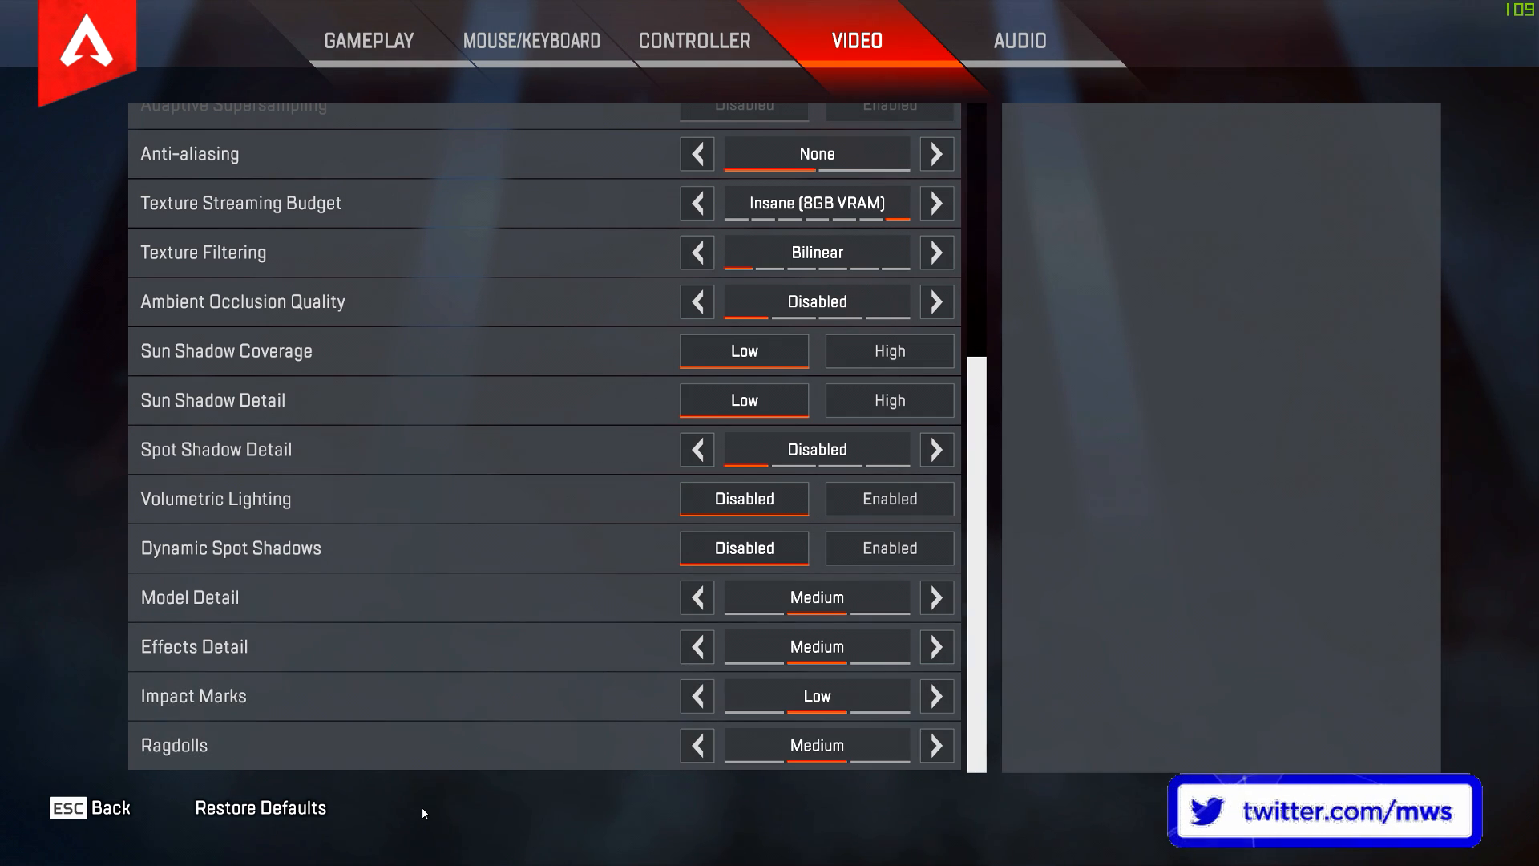
pyautogui.click(90, 796)
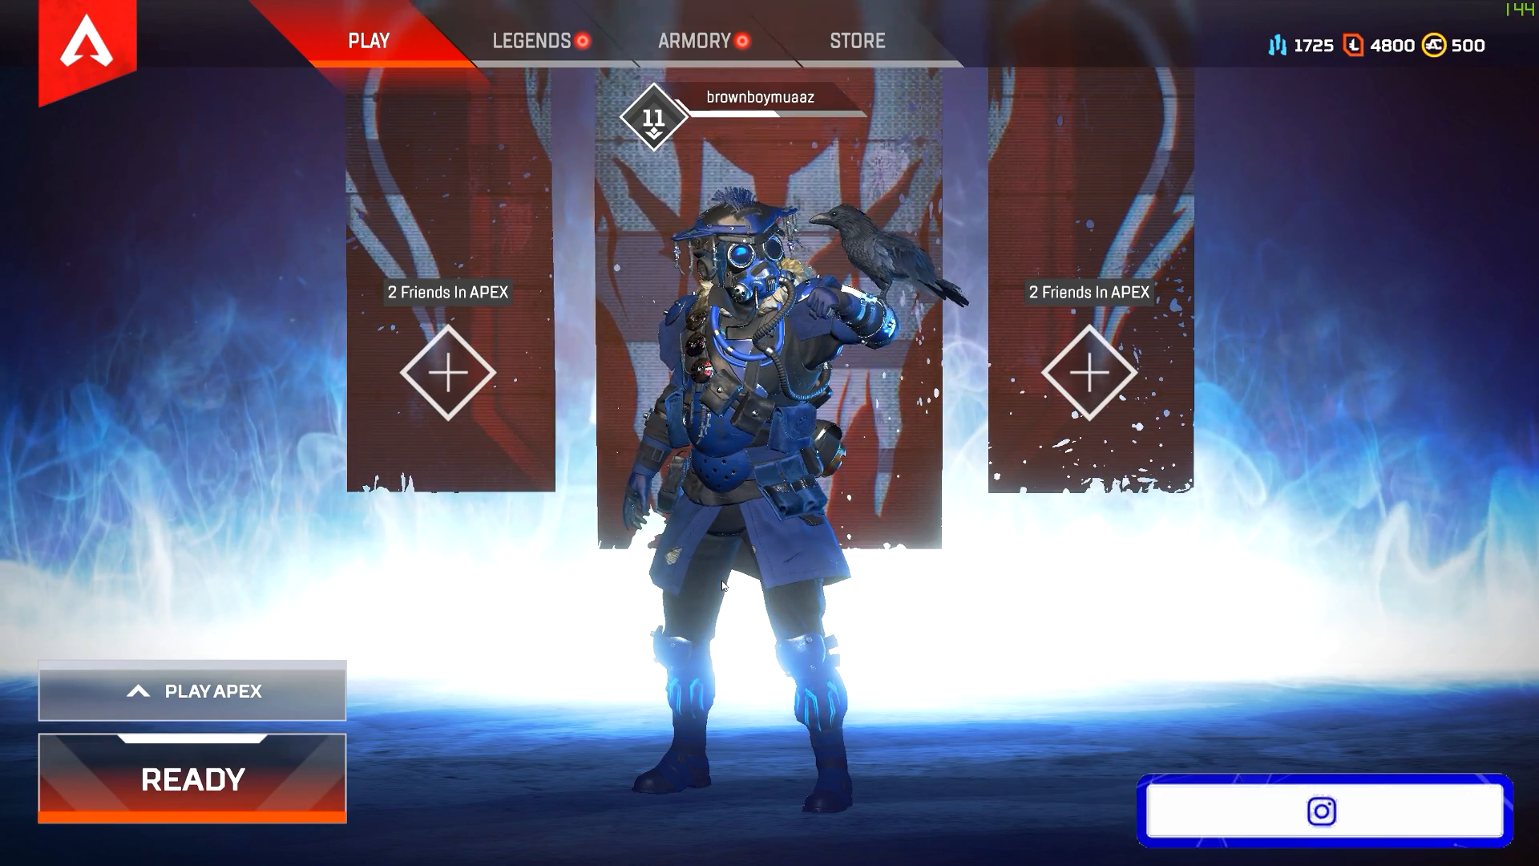